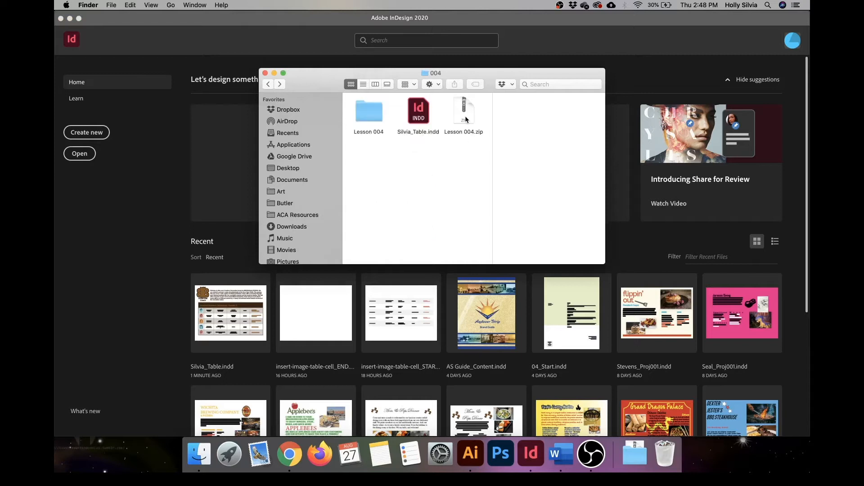
- Examine the contents of the Lesson 004 folder, and switch to InDesign
double_click(369, 114)
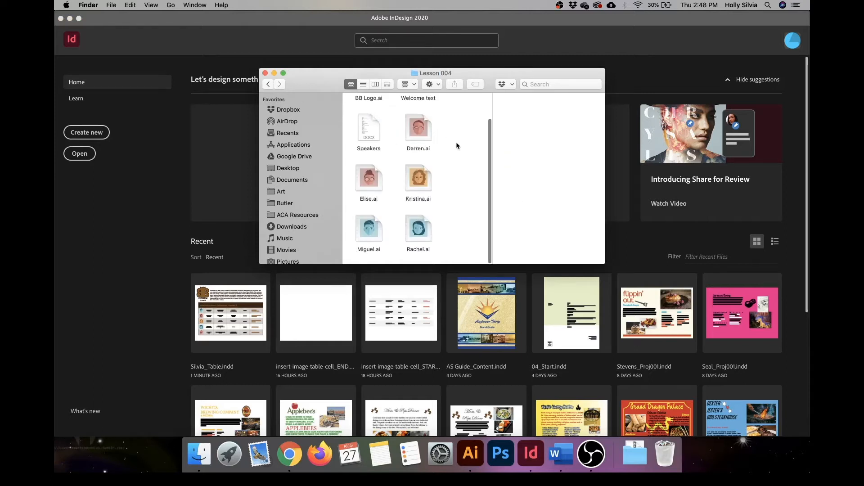
scroll(456, 145, "up", 2)
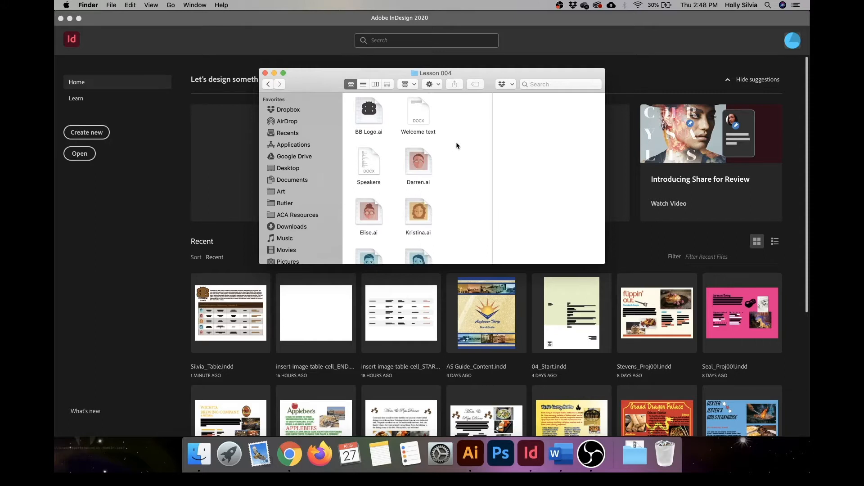
left_click(131, 230)
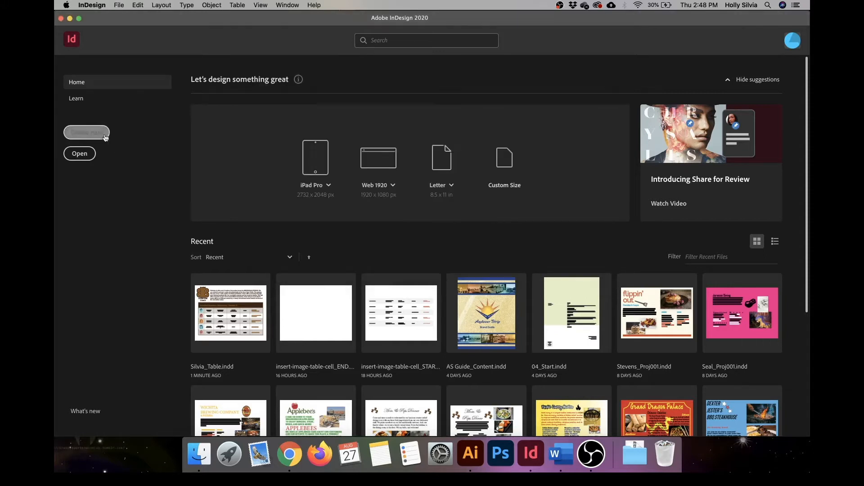
- Create a one-page landscape document, 11 x 8.5 in, with 0.5 in margins and no bleed or slug
left_click(86, 132)
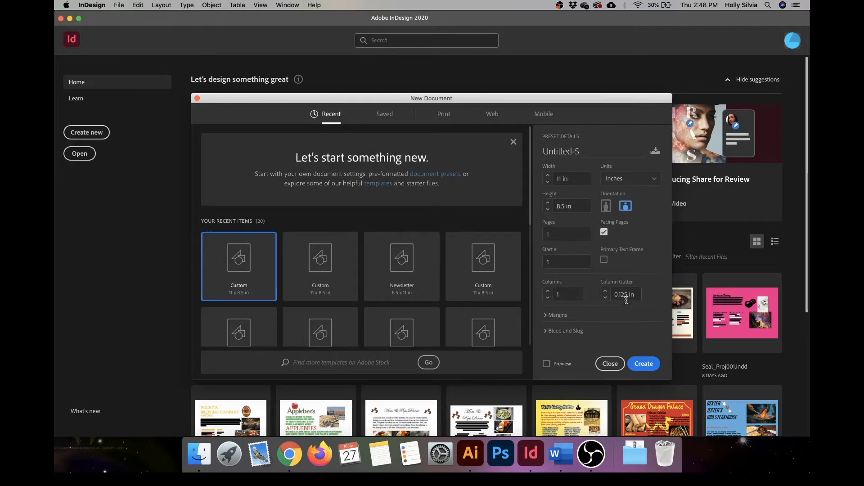
left_click(557, 316)
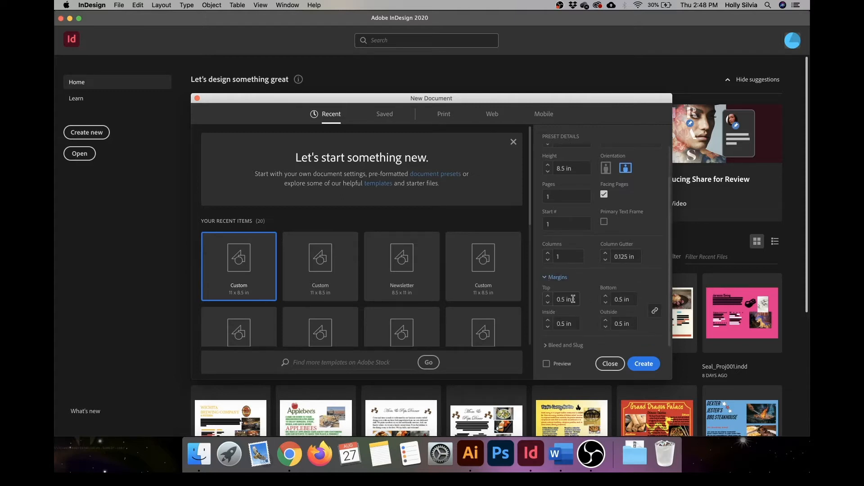
left_click(558, 277)
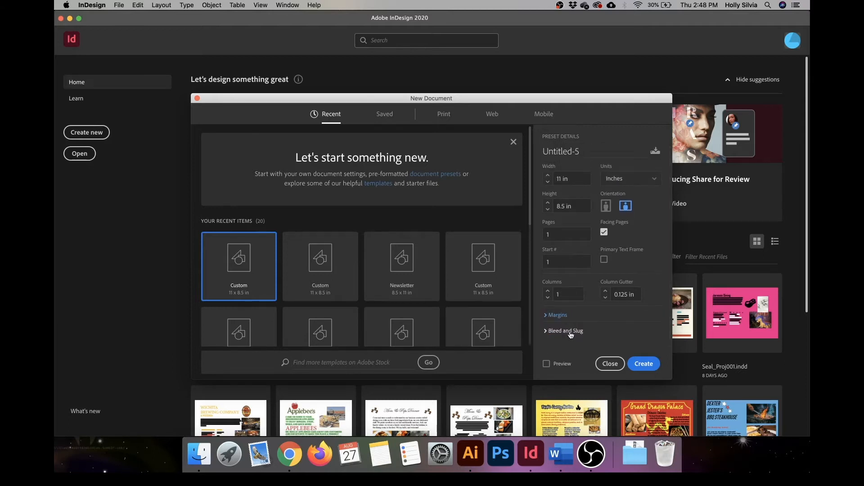
left_click(568, 331)
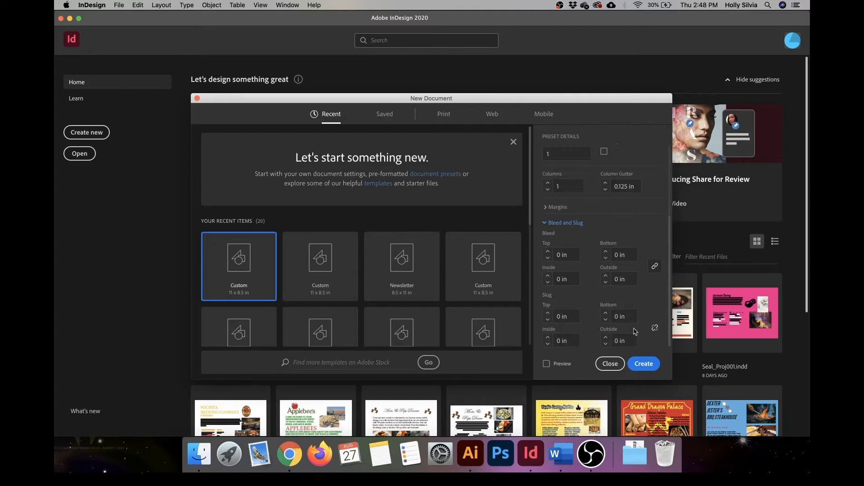
left_click(646, 363)
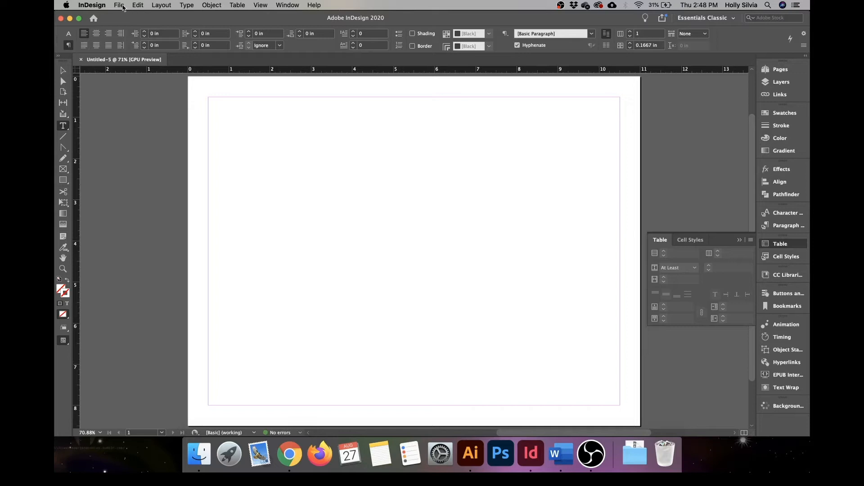
- Review the page size, margins and bleed in the document setup without changing anything
left_click(120, 6)
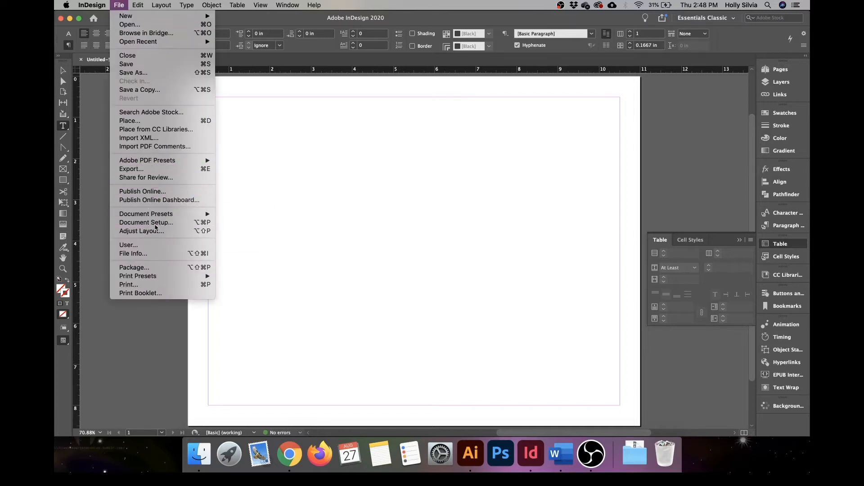
left_click(153, 223)
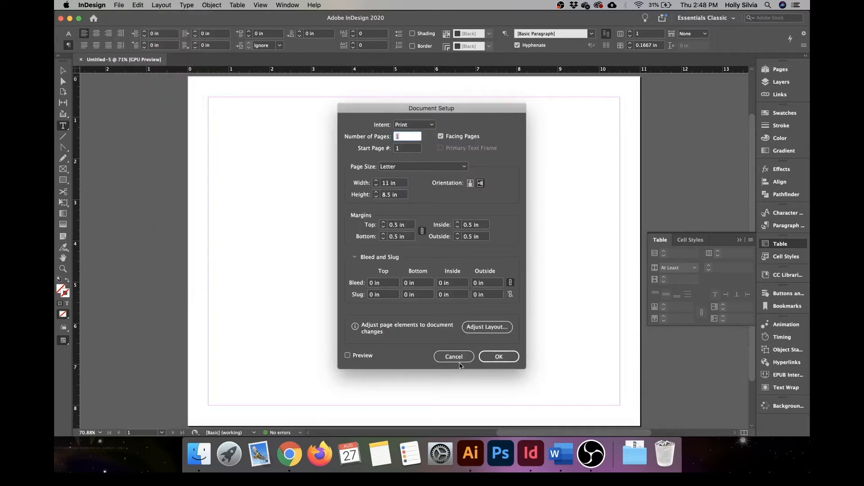
left_click(455, 357)
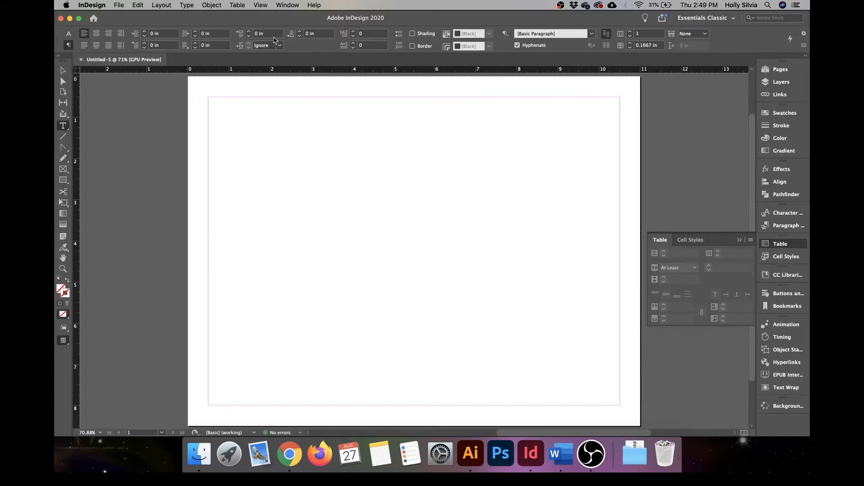
- Create a table with 5 body rows, 5 columns and the Basic Table style, placed between the side margins slightly below the top margin
left_click(241, 6)
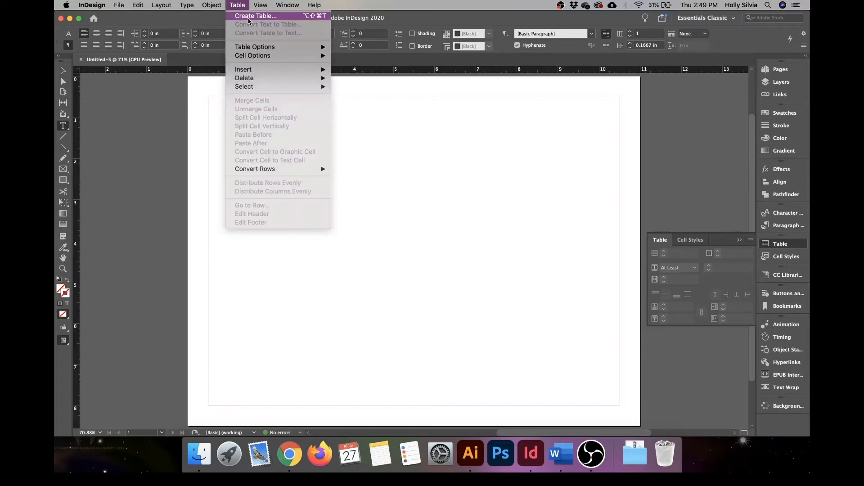
left_click(248, 16)
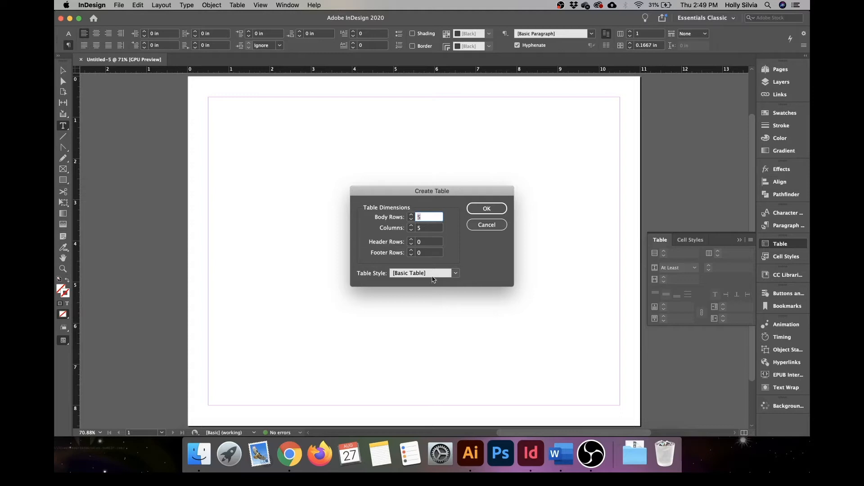
left_click(484, 210)
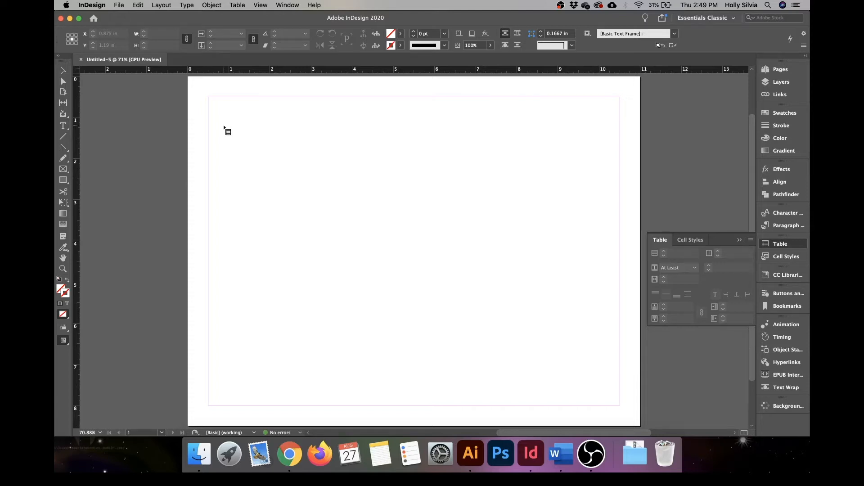
left_click(224, 127)
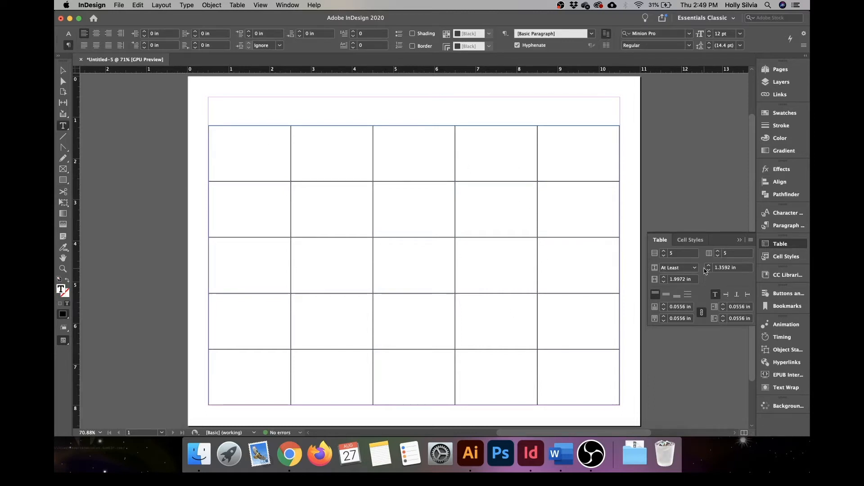
left_click(260, 123)
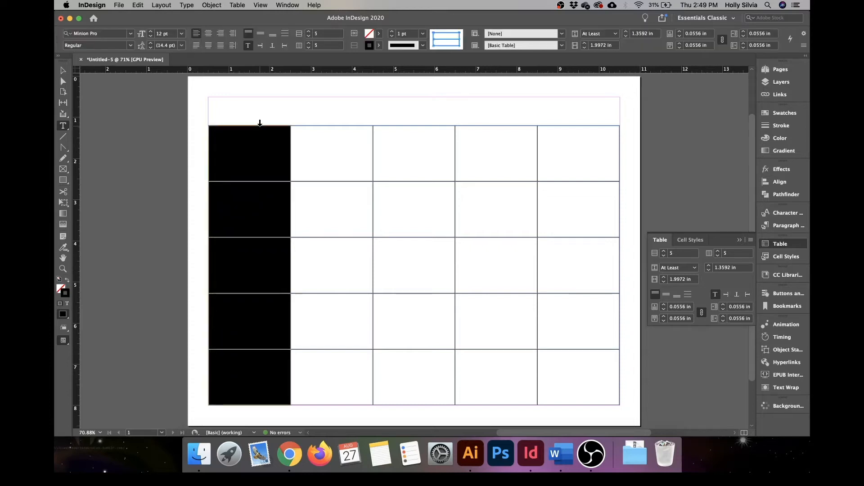
left_click(261, 150)
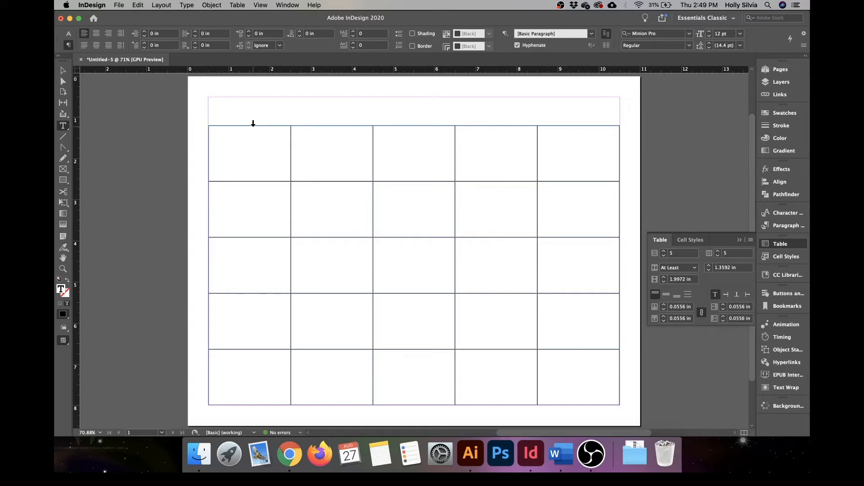
left_click(253, 124)
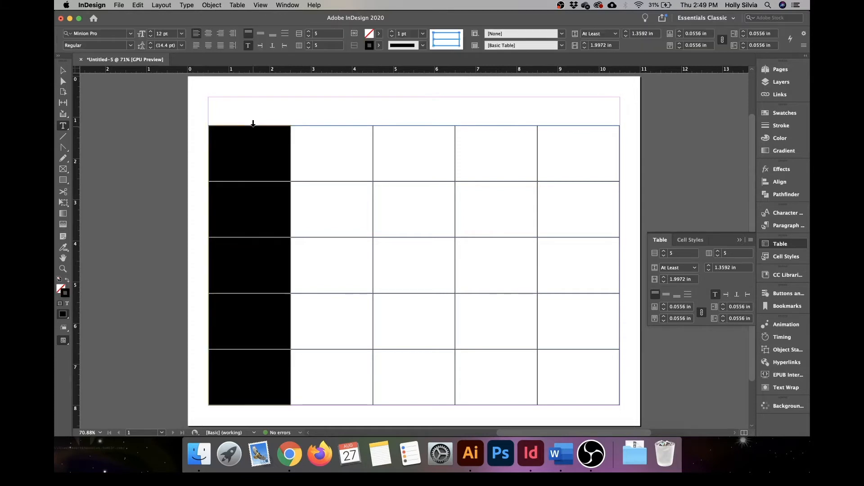
left_click(256, 154)
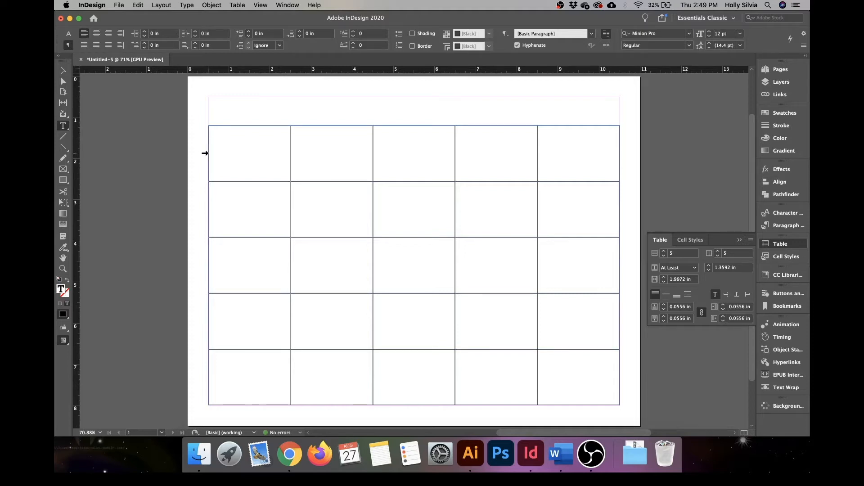
- Set the height of all five table rows to at least 0.8125 in
left_click(205, 154)
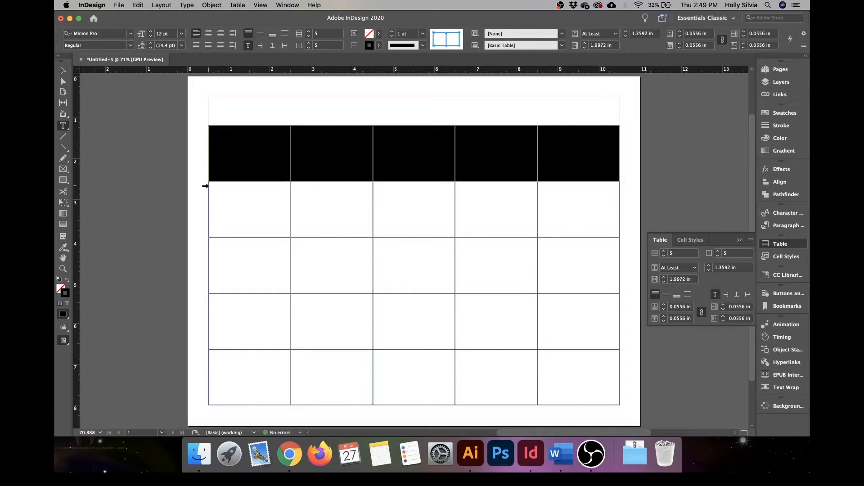
left_click(204, 197, "shift")
left_click(206, 267, "shift")
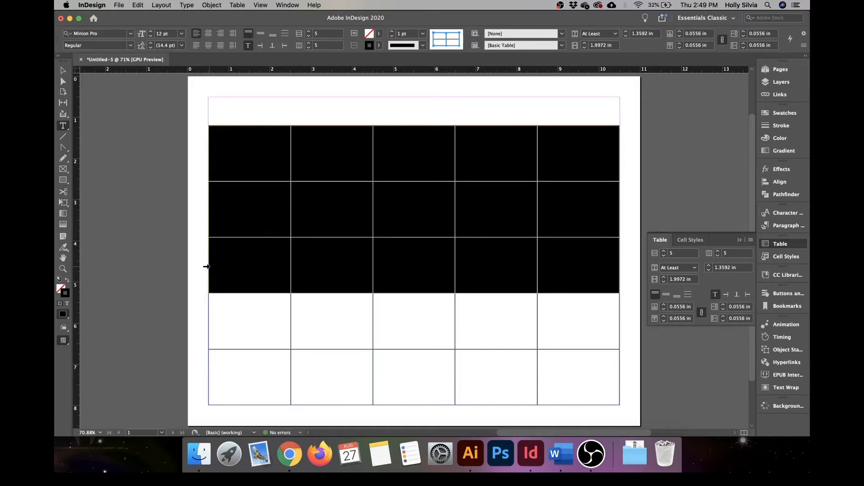
left_click(204, 318, "shift")
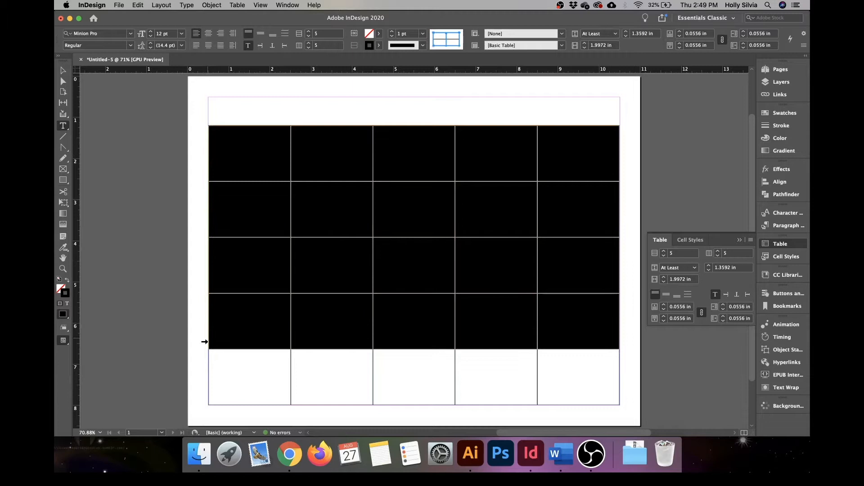
left_click(205, 383, "shift")
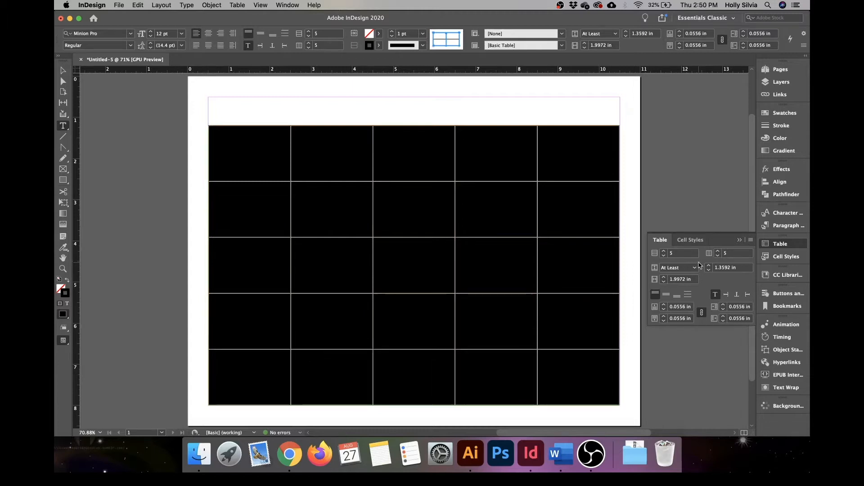
left_click(729, 269)
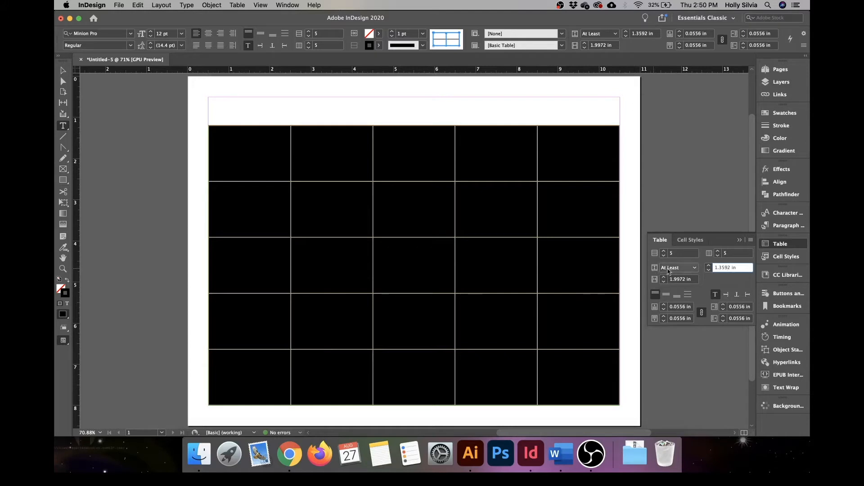
key("BackSpace")
key("BackSpace")
key("BackSpace")
key("BackSpace")
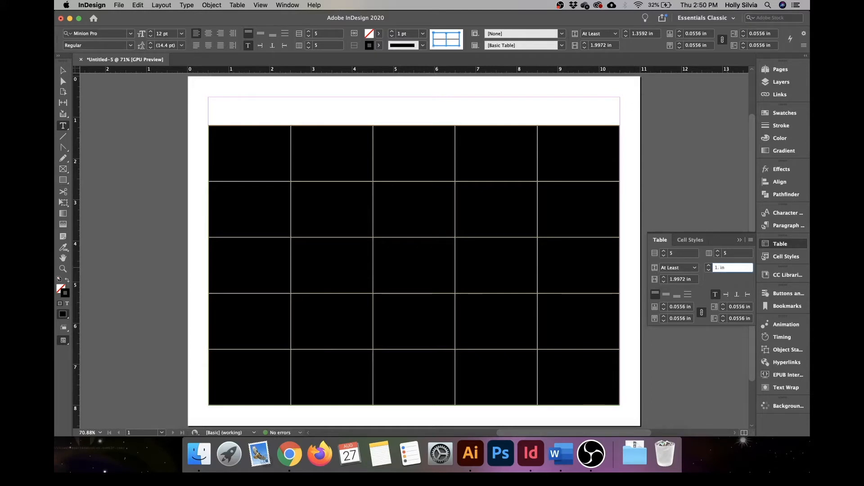
key("BackSpace")
key("BackSpace")
type("0.8125")
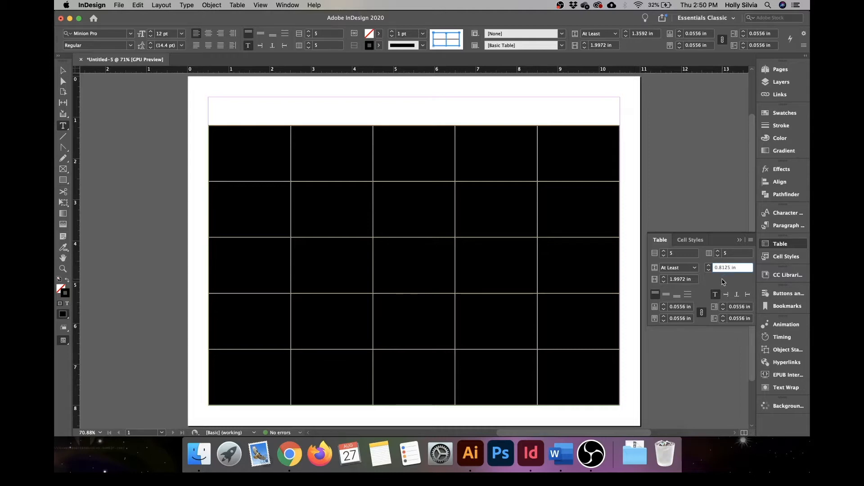
- Centre the content of all table cells vertically and set their insets to 0.25 in on every side
left_click(667, 296)
left_click(686, 307)
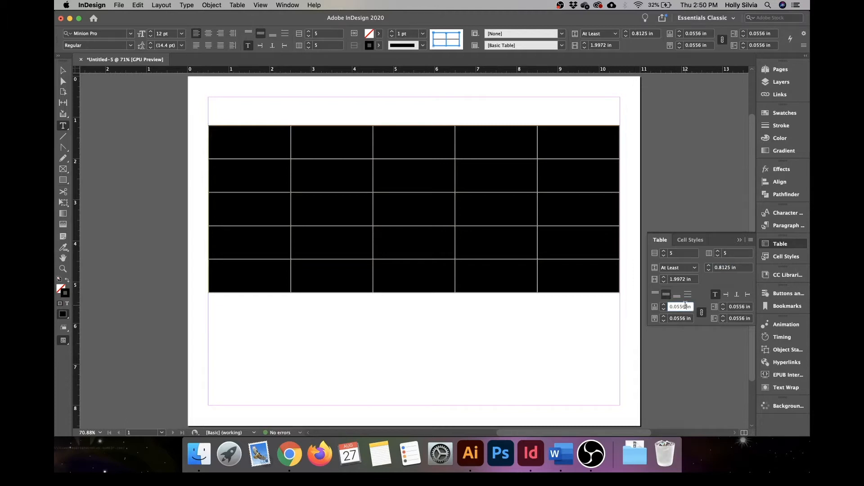
key("BackSpace")
key("BackSpace")
key("BackSpace")
key("BackSpace")
key("BackSpace")
type("25")
left_click(684, 319)
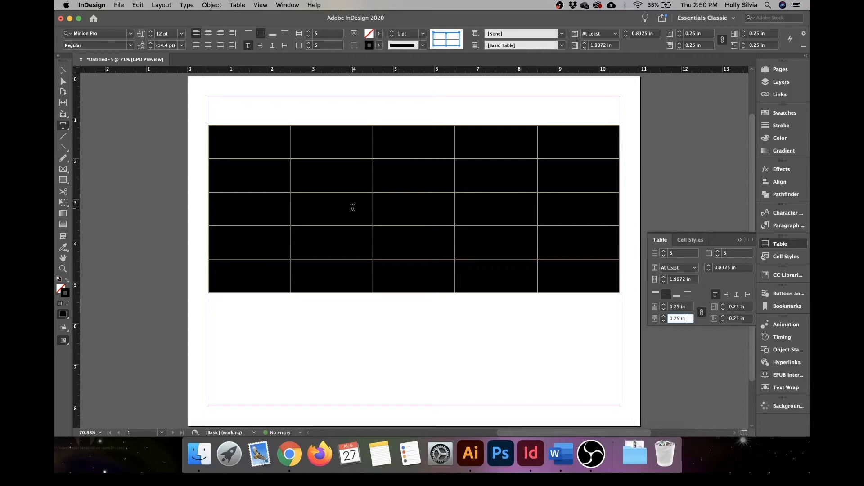
left_click(334, 183)
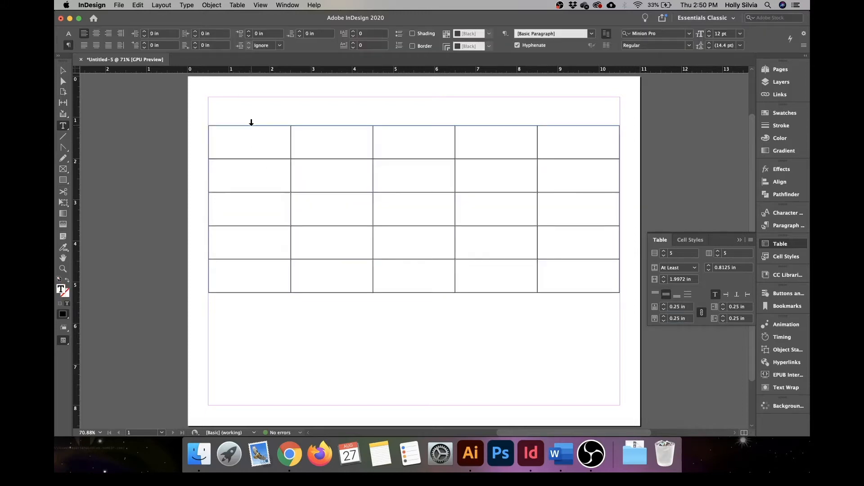
- Set the width of the table's first column to 1.5 in
left_click(251, 123)
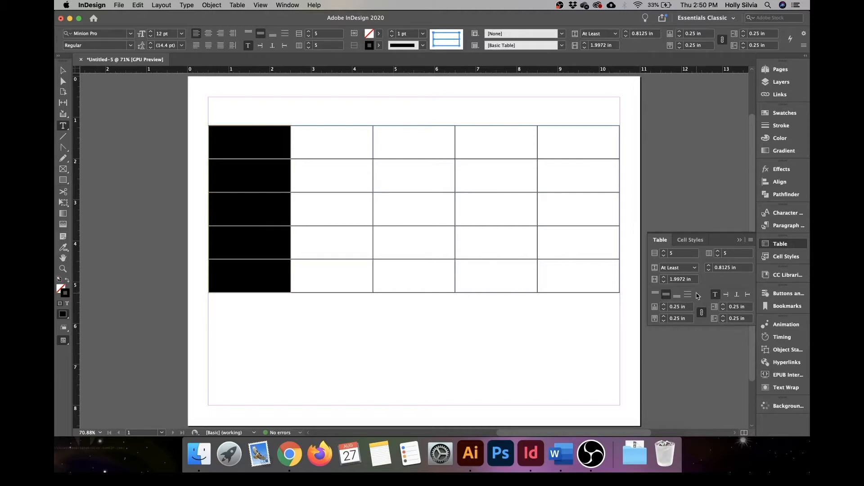
left_click(683, 280)
key("BackSpace")
key("BackSpace")
key("BackSpace")
key("BackSpace")
key("BackSpace")
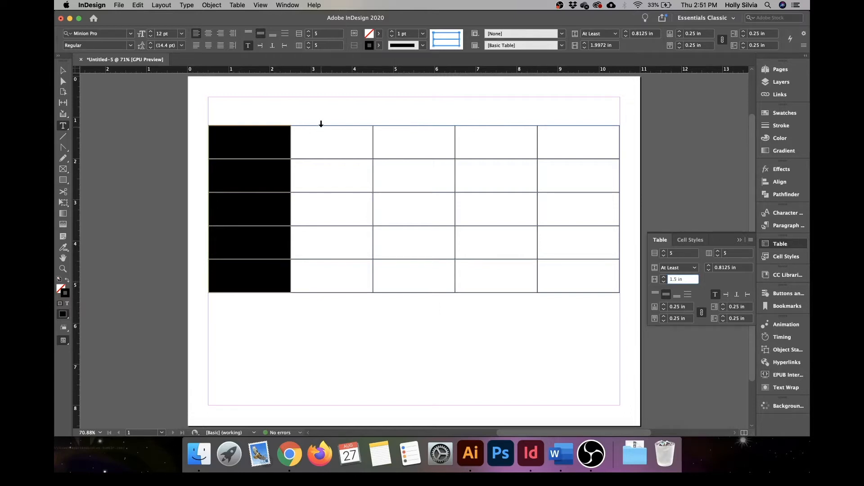
- Set the width of the table's second and third columns together to about 2 in
left_click(321, 123)
left_click(357, 124, "shift")
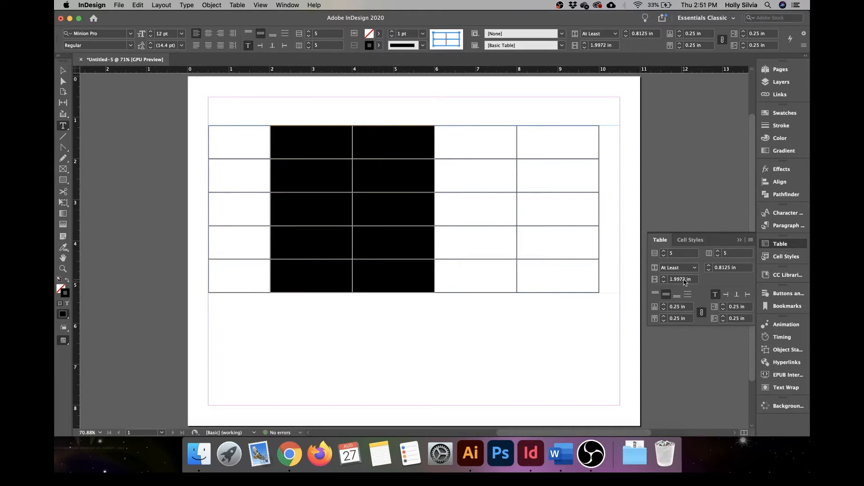
left_click(684, 279)
key("BackSpace")
key("BackSpace")
key("BackSpace")
key("BackSpace")
- Set the width of the table's fourth column to 1.5 in and select the fifth column
left_click(491, 123)
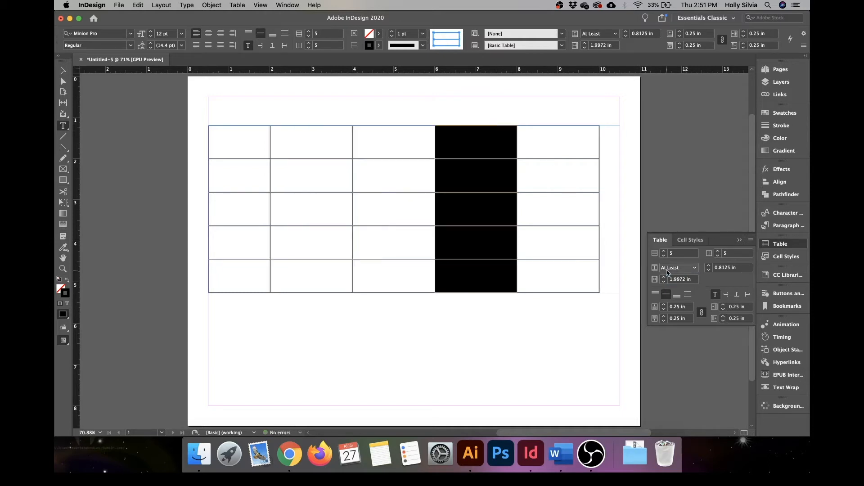
left_click(687, 283)
key("BackSpace")
key("BackSpace")
key("BackSpace")
key("BackSpace")
key("BackSpace")
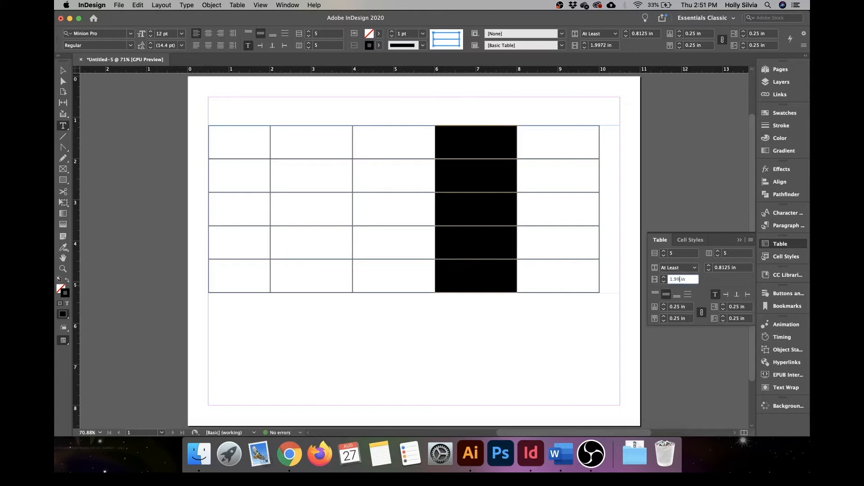
type(".5")
left_click(561, 122)
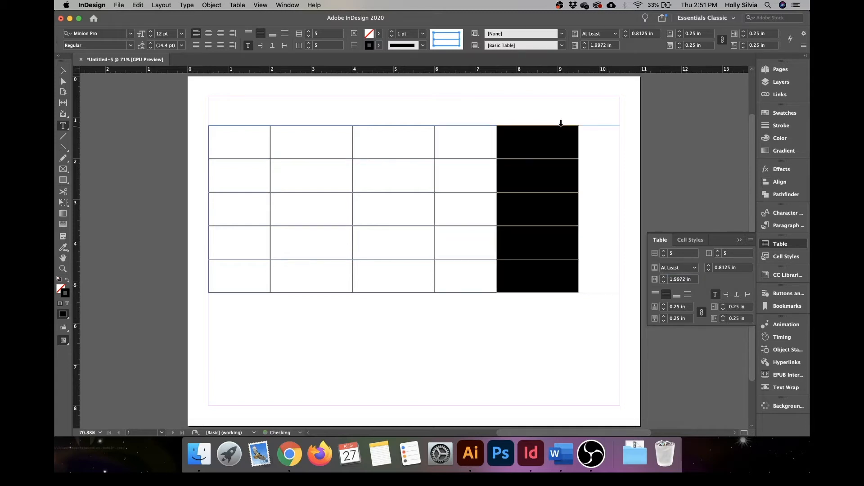
- Set the width of the table's fifth column to 2 in
left_click(408, 121)
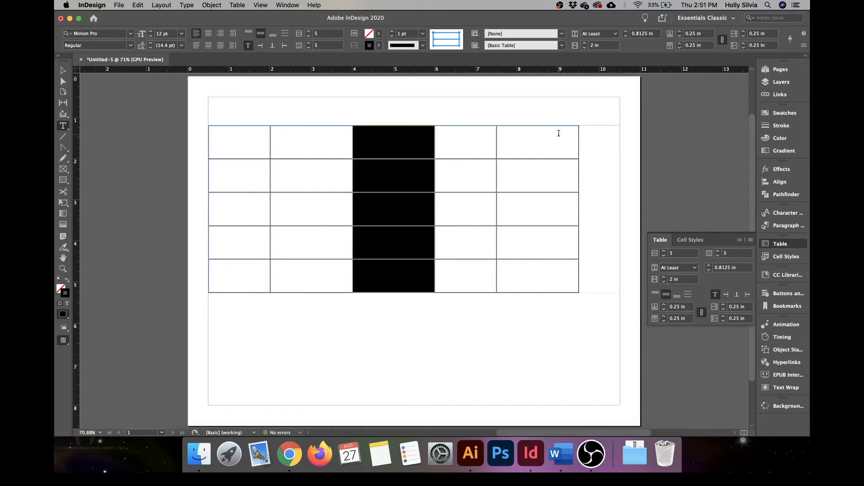
left_click(555, 123)
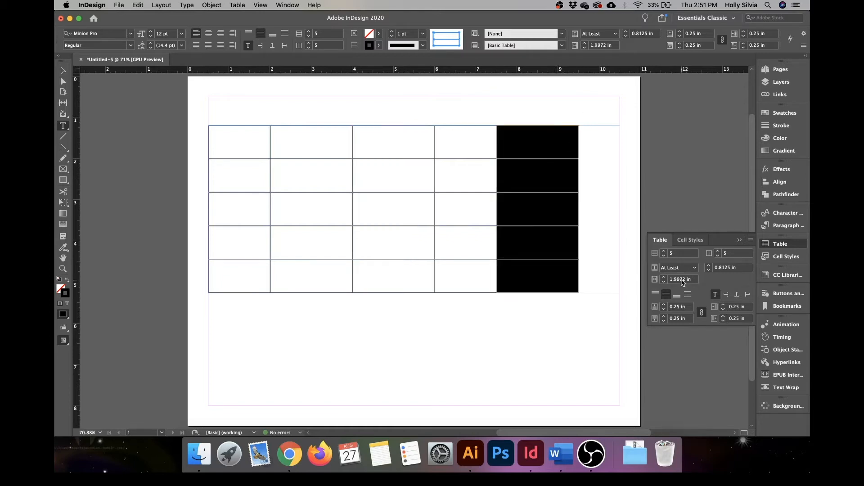
left_click(682, 280)
key("BackSpace")
key("BackSpace")
key("BackSpace")
key("BackSpace")
key("BackSpace")
key("BackSpace")
type("2")
left_click(687, 306)
- Move the table's text frame slightly right and down on the page, and reduce its height to about 6.43 in
left_click(65, 72)
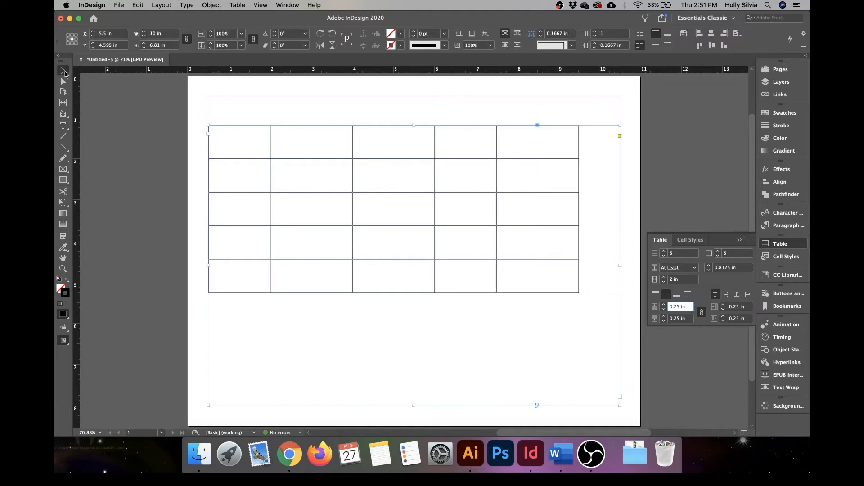
left_click_drag(378, 212, 387, 229)
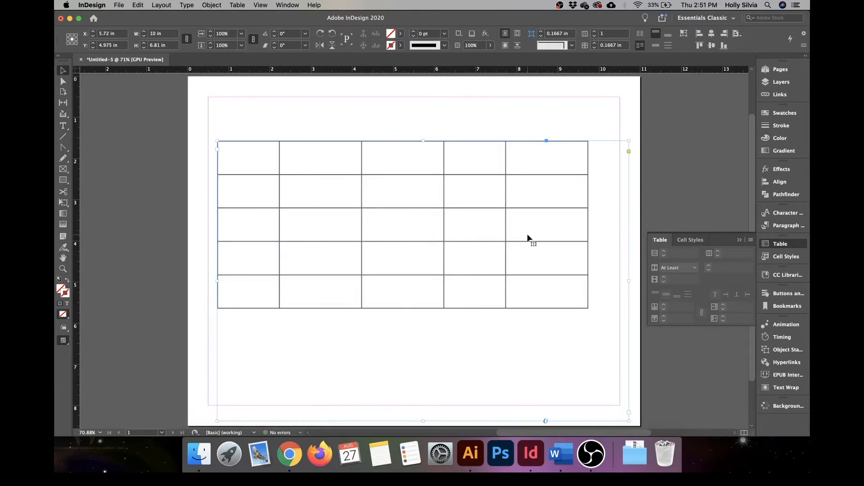
scroll(527, 234, "down", 2)
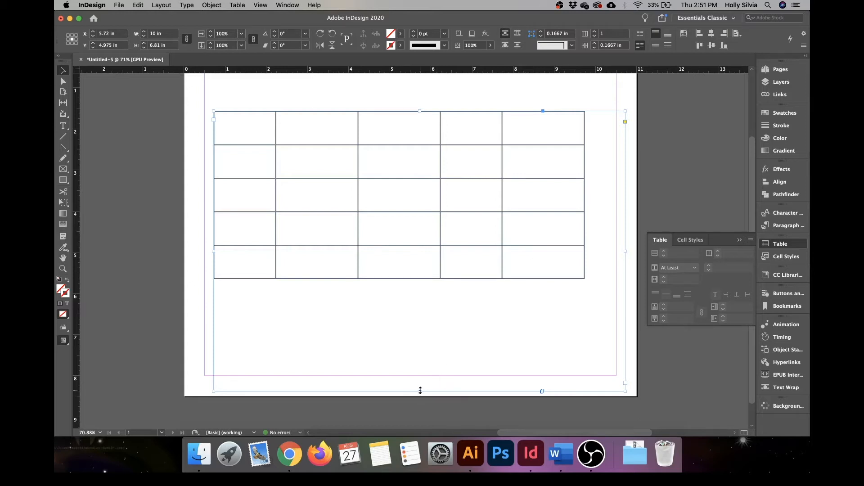
left_click_drag(421, 391, 419, 211)
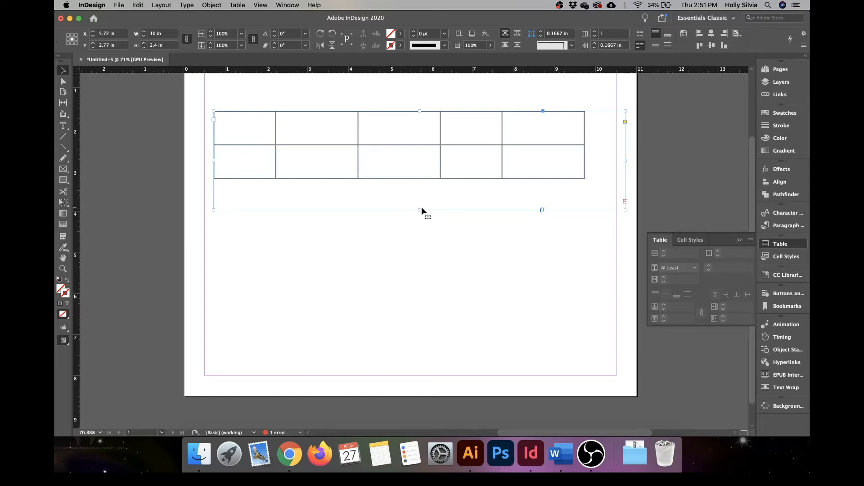
left_click_drag(421, 210, 422, 376)
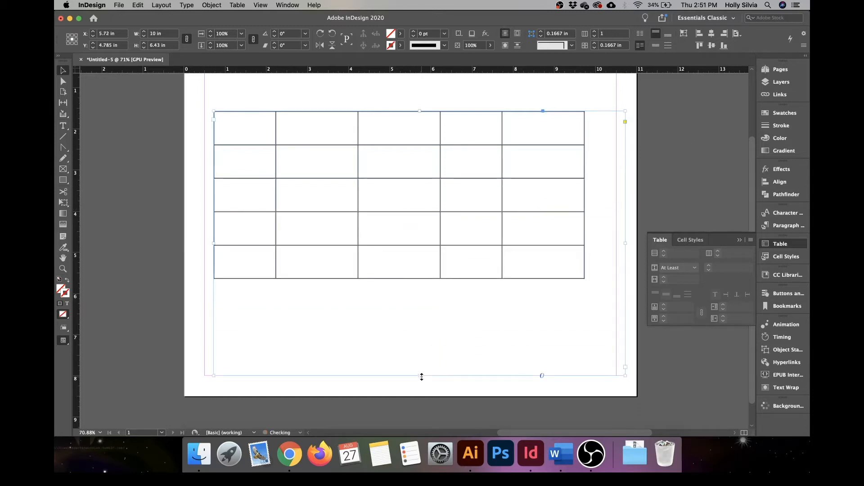
- Draw an empty rectangular graphic frame about 4.6 by 8.43 in on the pasteboard beside the page's left edge
scroll(342, 275, "left", 5)
scroll(341, 276, "up", 2)
left_click(248, 249)
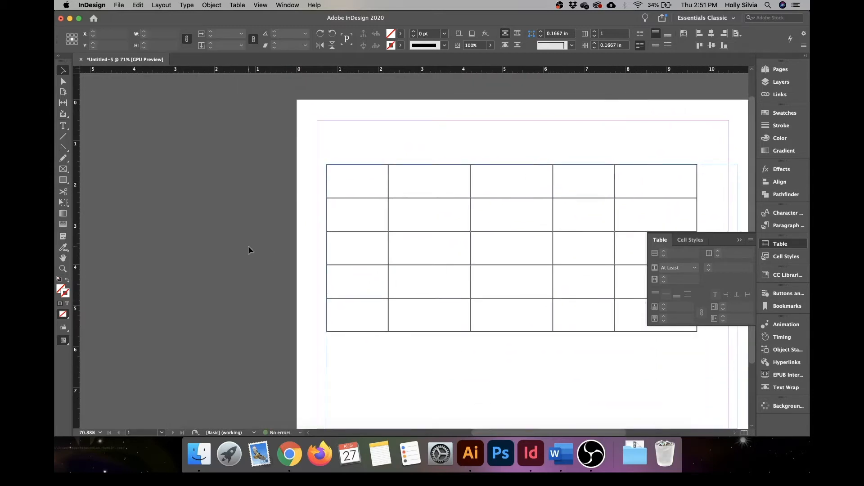
left_click(63, 169)
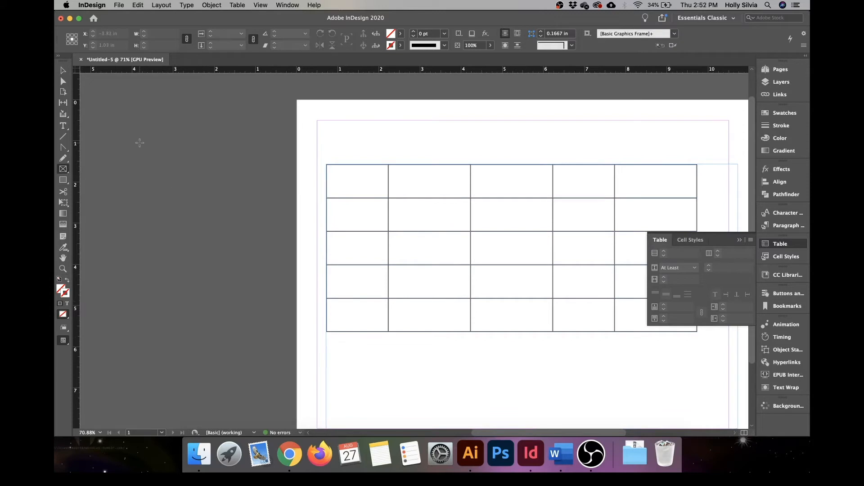
left_click_drag(104, 99, 289, 367)
scroll(396, 228, "up", 2)
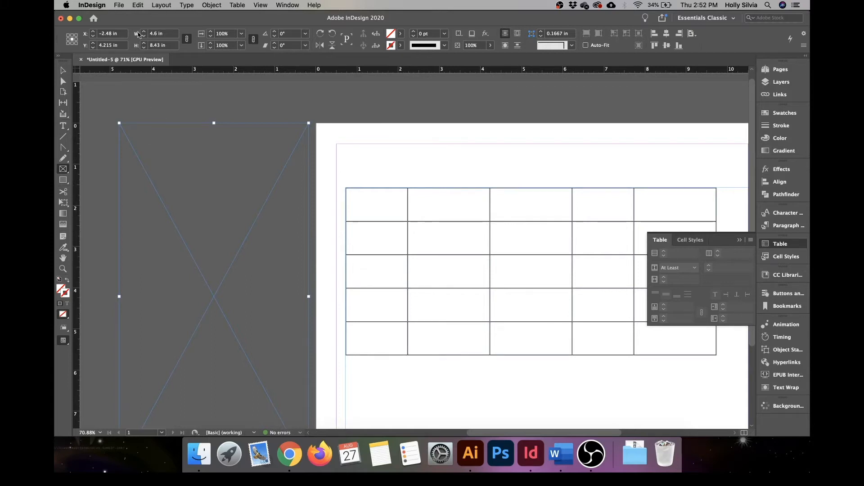
- Place the Speakers document from the Lesson 004 folder into the new pasteboard frame
left_click(120, 5)
left_click(146, 123)
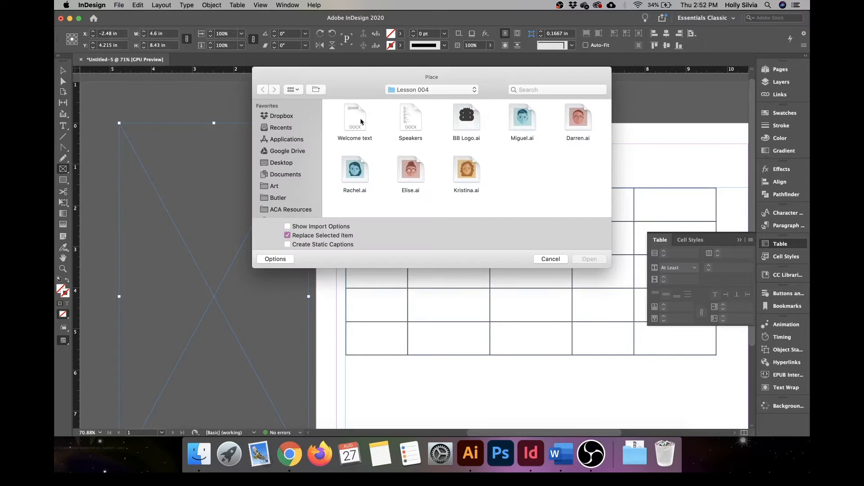
left_click(414, 119)
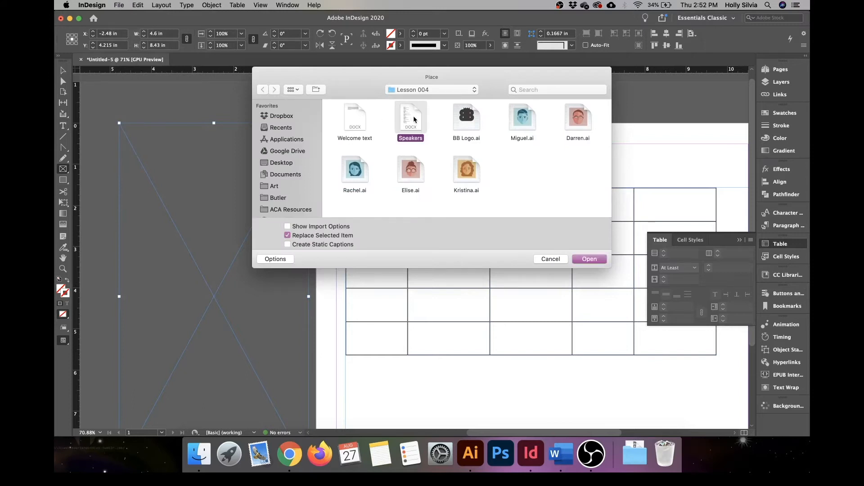
left_click(589, 260)
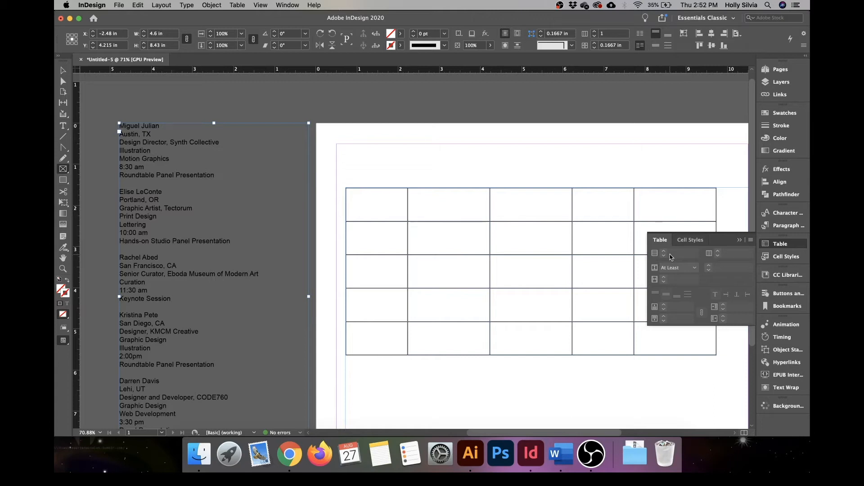
- Copy the first speaker's name and city from the imported text into the first cell of the table's first row
key("t")
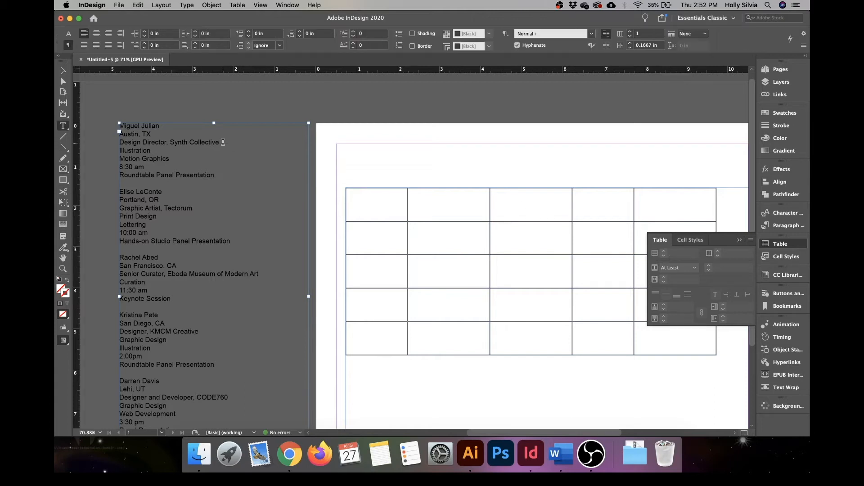
left_click_drag(153, 138, 114, 126)
key("super+c")
left_click(160, 132)
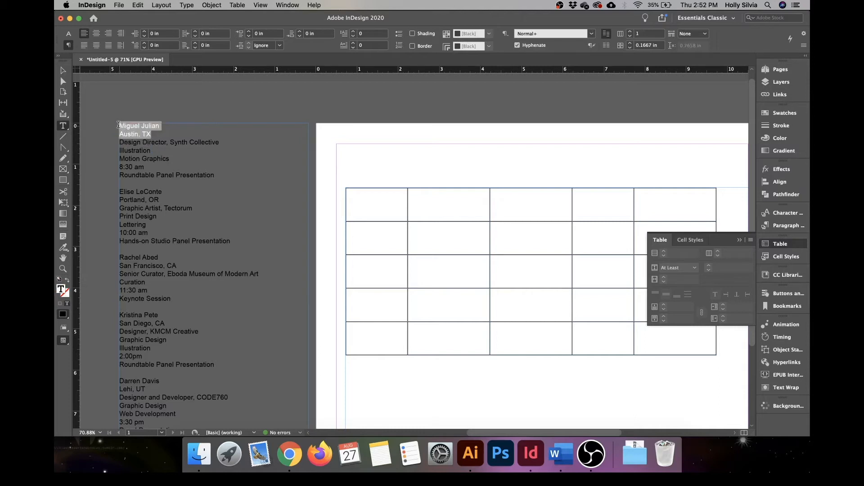
left_click(366, 194)
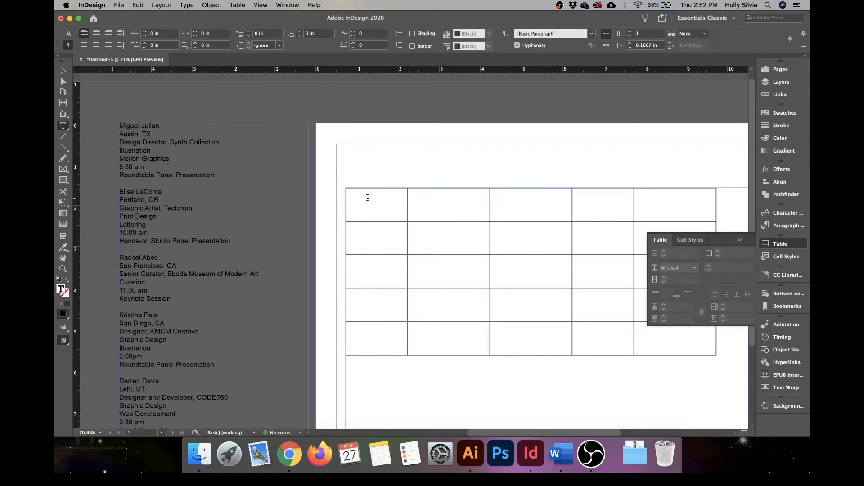
key("super+v")
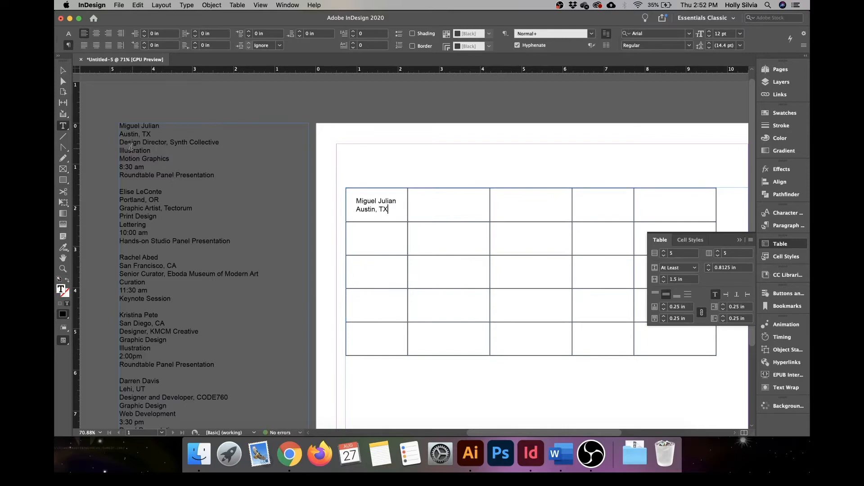
- Copy the first speaker's title, Design Director, Synth Collective, into the second cell of the first row
left_click_drag(124, 143, 234, 139)
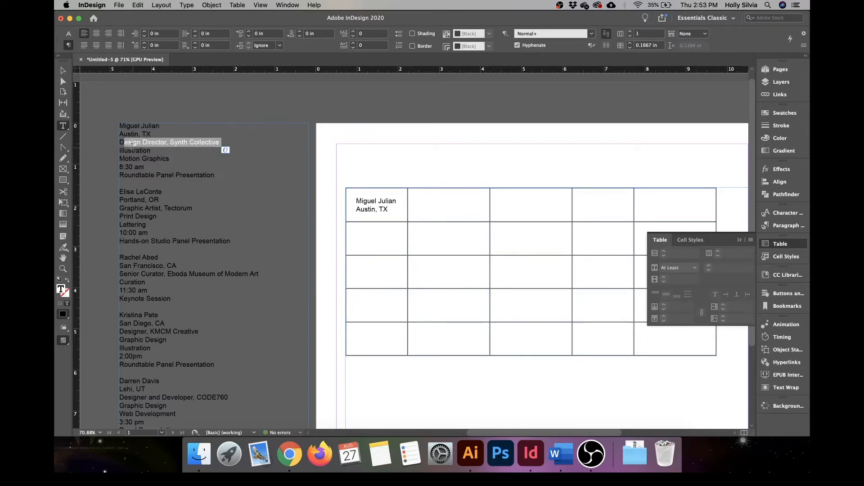
left_click_drag(124, 142, 231, 139)
key("super+c")
left_click(446, 203)
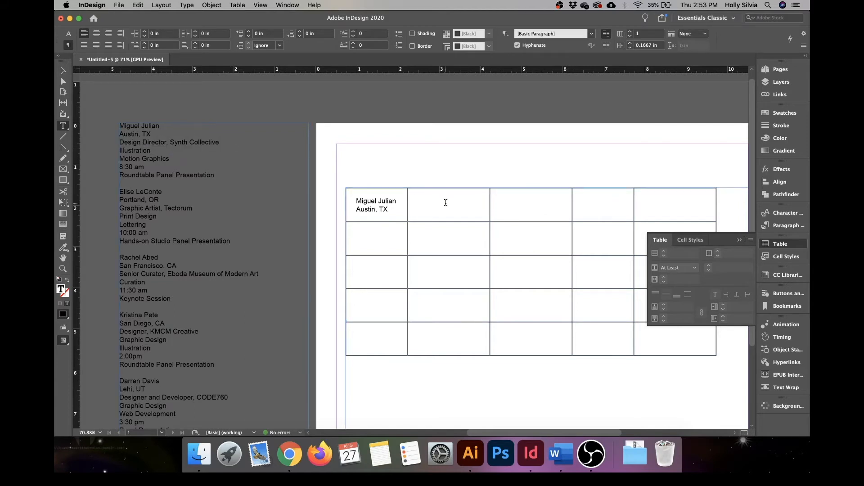
key("super+v")
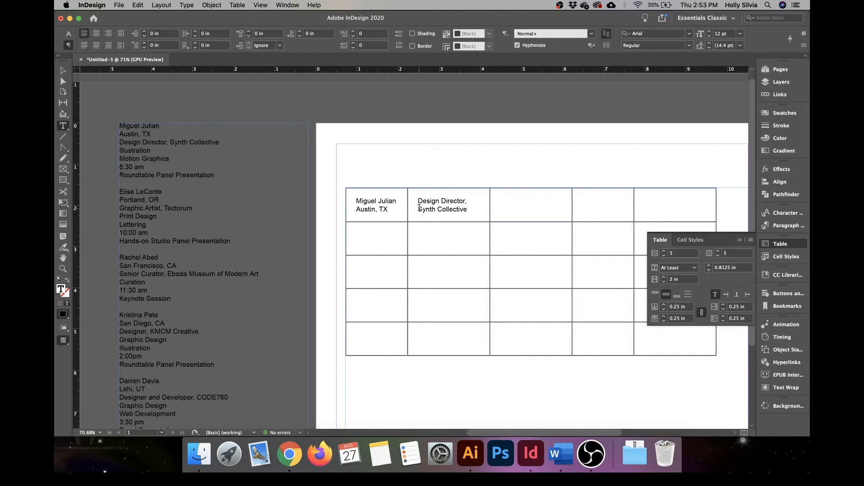
left_click(419, 209)
- Copy Illustration and Motion Graphics into the first row's third cell and 8:30 am into its fourth cell
mouse_move(121, 150)
left_mouse_down()
mouse_move(172, 158)
mouse_move(113, 151)
left_mouse_up()
key("super+c")
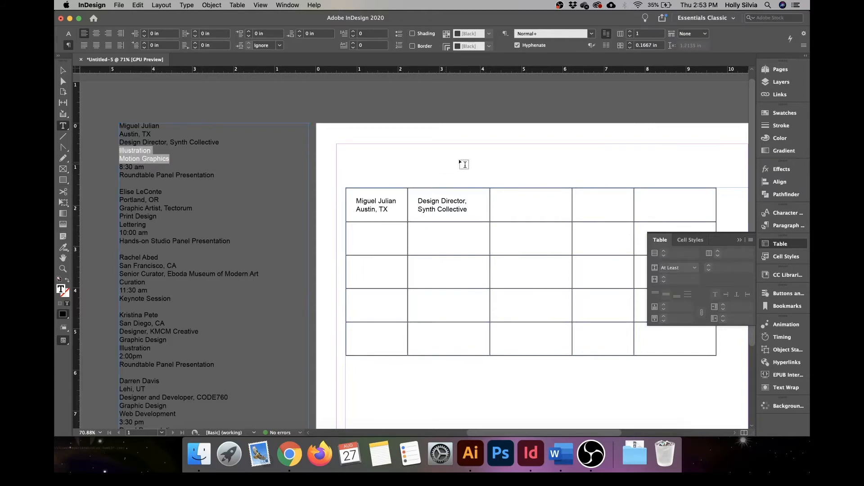
left_click(518, 202)
key("super+v")
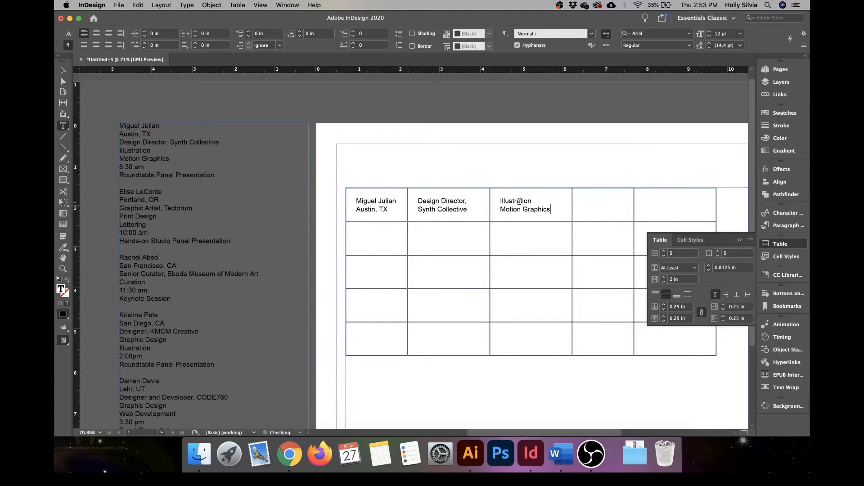
left_click_drag(145, 167, 117, 165)
key("super+c")
left_click(595, 203)
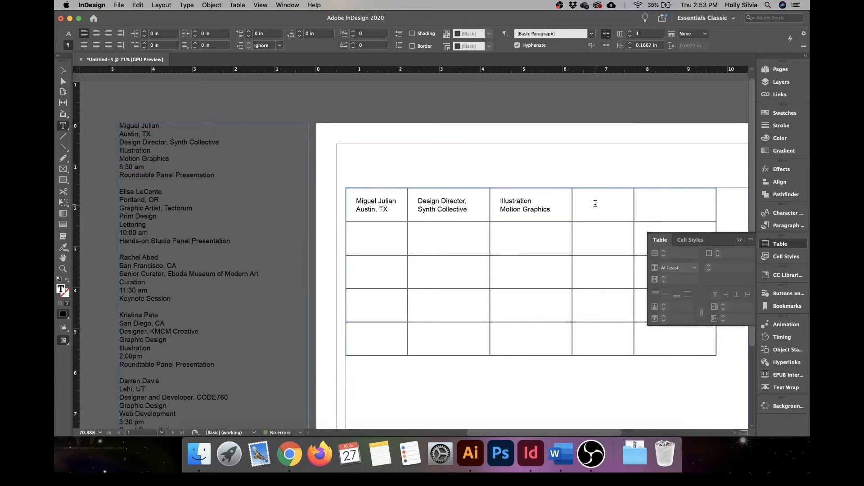
key("super+v")
- Copy Roundtable Panel Presentation into the first row's last cell and break the line before Panel
left_click_drag(215, 175, 114, 176)
key("super+c")
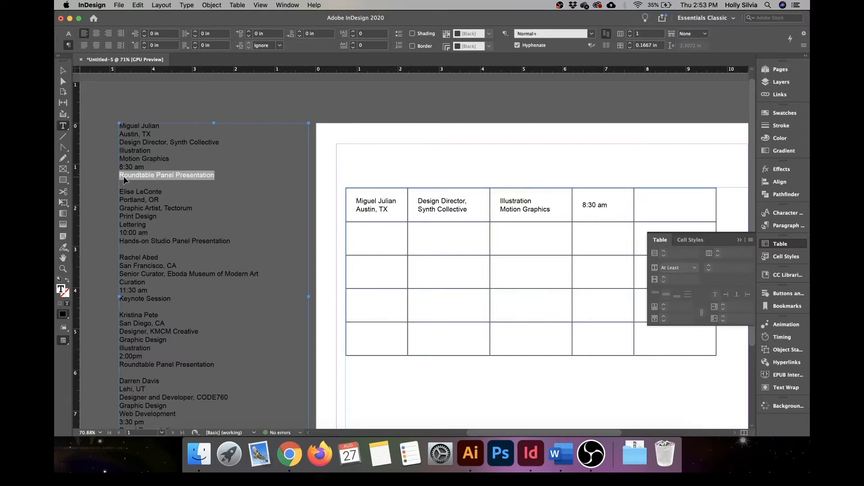
left_click(662, 198)
key("super+v")
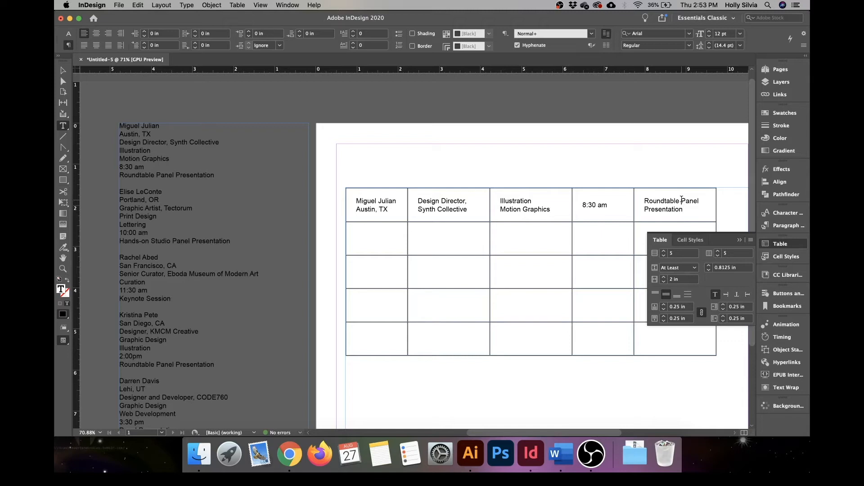
left_click(682, 200)
key("Return")
- Copy the second speaker's name and city into the second row's first cell and collapse the Table settings
left_click_drag(119, 190, 167, 200)
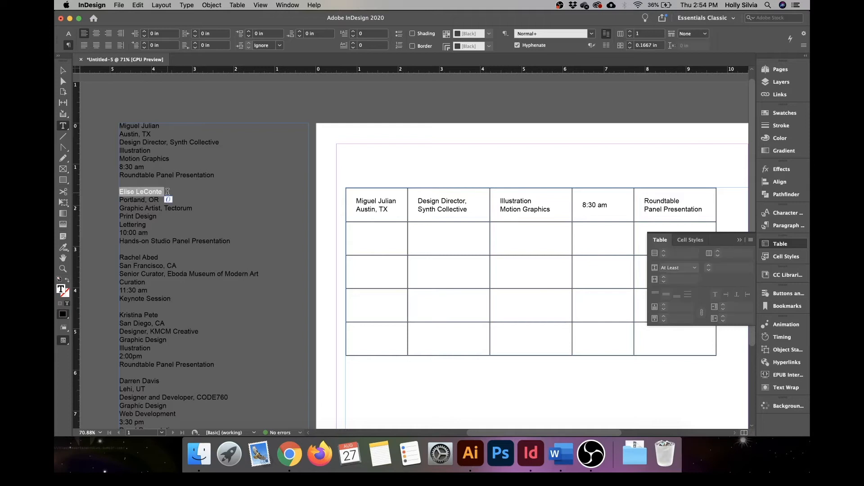
key("cmd+c")
left_click(374, 225)
key("Escape")
key("cmd+v")
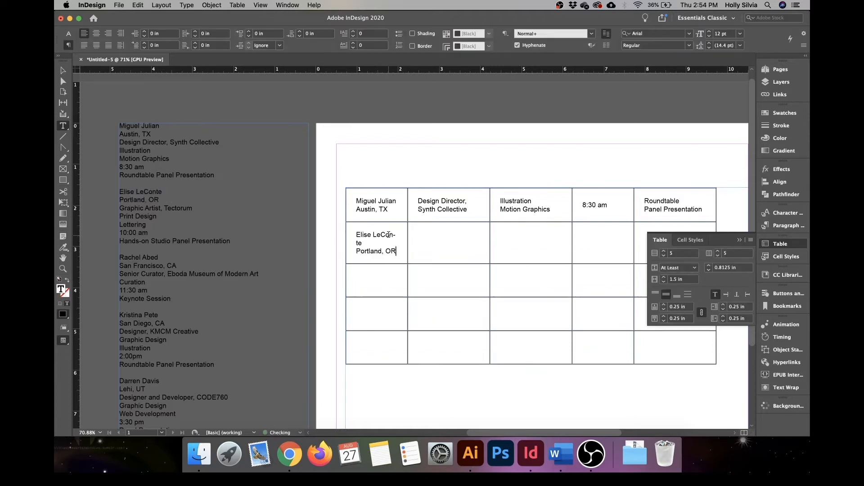
left_click(781, 245)
- Copy Graphic Artist, Tectorum into the second row's second cell and break the line before Tectorum
left_click_drag(118, 205, 194, 210)
left_click(459, 240)
key("cmd+v")
left_click(463, 239)
key("Return")
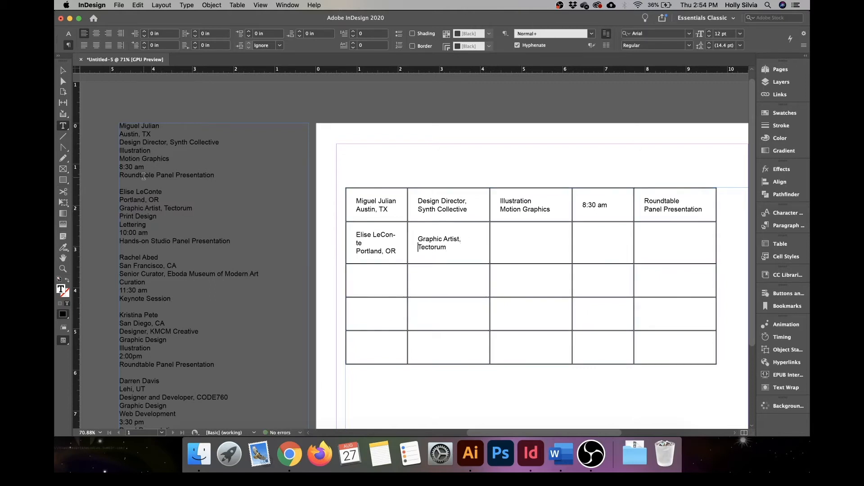
- Copy Print Design and Lettering into the second row's third cell and 10:00 am into its fourth cell
left_click_drag(121, 216, 149, 233)
key("cmd+c")
left_click(514, 239)
key("cmd+v")
key("cmd+c")
left_click(604, 230)
key("cmd+v")
- Copy Hands-on Studio Panel Presentation into the last cell of the second row
left_click_drag(231, 241, 119, 241)
key("cmd+c")
left_click(678, 248)
key("cmd+v")
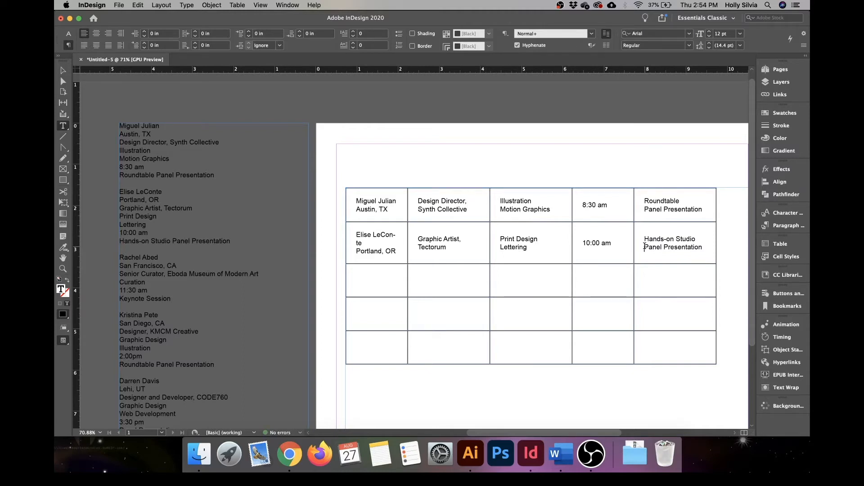
left_click(645, 246)
- Fill the third row's first two cells with the third speaker's name and city and Senior Curator, Eboda Museum of Modern Art
left_click_drag(120, 257, 187, 262)
key("super+c")
left_click(382, 274)
key("super+v")
left_click_drag(121, 273, 284, 270)
key("super+c")
left_click(417, 286)
key("super+v")
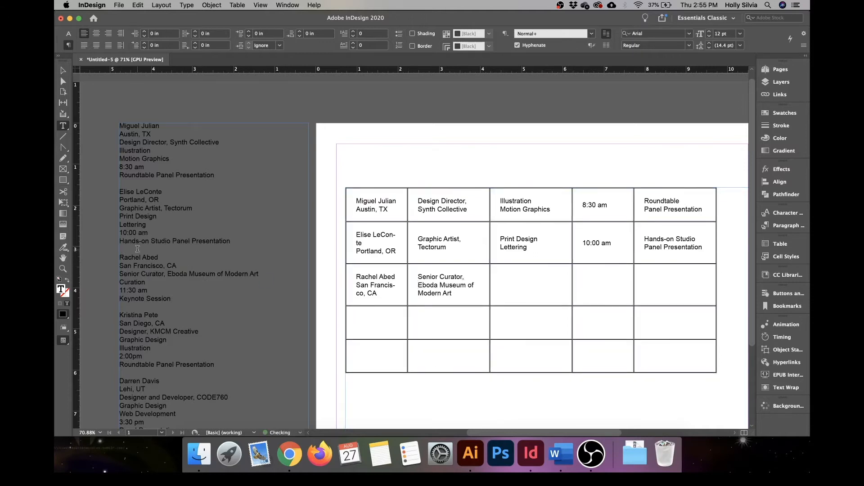
- Copy Curation, 11:30 am and Keynote Session into the third row's remaining three cells
key("super+c")
left_click_drag(119, 283, 171, 298)
left_click(529, 291)
key("super+v")
key("super+c")
left_click(598, 288)
key("super+v")
key("super+c")
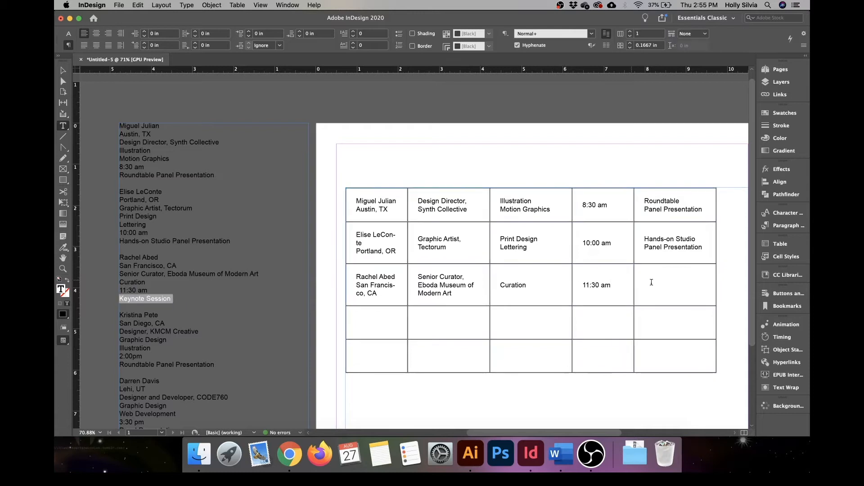
left_click(653, 285)
key("super+v")
- Fill the fourth row's first two cells with the fourth speaker's name and city and Designer, KMCM Creative
left_click_drag(119, 315, 200, 332)
left_click(165, 323, "shift")
key("super+c")
left_click(376, 322)
key("super+v")
key("super+c")
left_click(443, 335)
key("super+v")
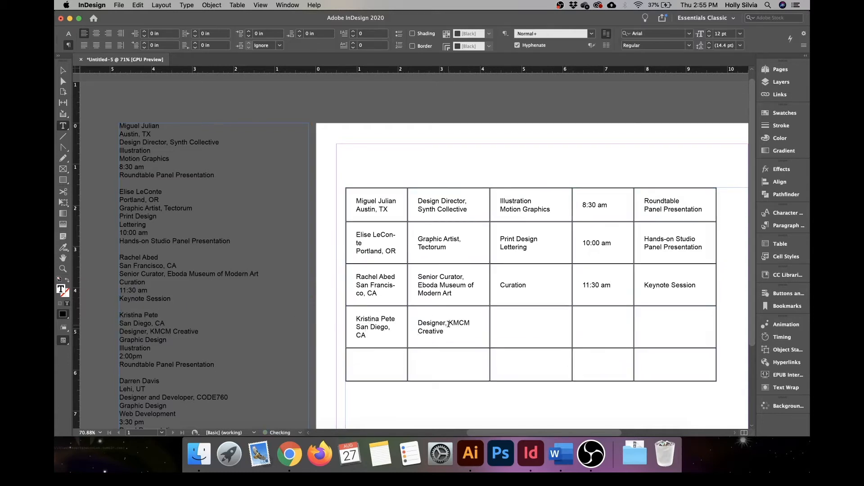
- Fill the fourth row's remaining cells with Graphic Design and Illustration, 2:00pm, and Roundtable Panel Presentation broken before Panel
left_click_drag(119, 340, 214, 365)
key("super+c")
left_click(532, 326)
key("super+v")
key("super+c")
left_click(620, 322)
key("super+v")
key("super+c")
left_click(675, 327)
key("super+v")
left_click(681, 323)
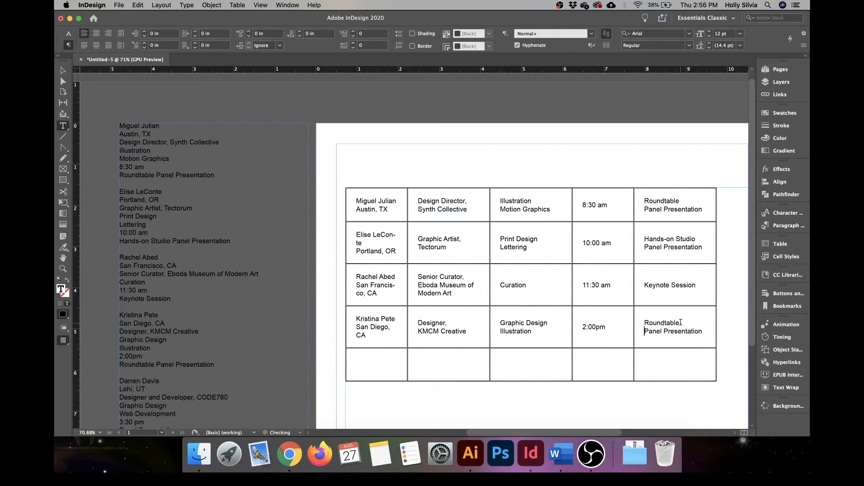
key("Return")
- Fill the fifth row's first two cells with the last speaker's name and city and Designer and Developer, CODE760, broken before CODE760
scroll(417, 324, "down", 5)
left_click_drag(126, 310, 234, 327)
key("super+c")
left_click(389, 281)
key("super+v")
key("super+c")
left_click(449, 299)
key("super+v")
left_click(449, 299)
key("Return")
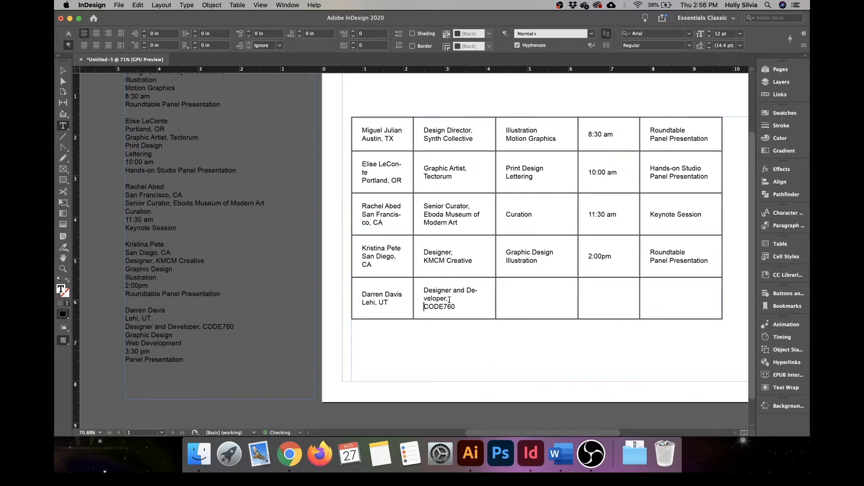
- Copy Graphic Design and Web Development, 3:30 pm, and Panel Presentation into the fifth row's remaining three cells
left_click_drag(125, 335, 182, 343)
key("super+c")
left_click(536, 295)
key("super+v")
left_click_drag(125, 351, 183, 359)
key("super+c")
left_click(608, 298)
key("super+v")
key("super+c")
left_click(683, 297)
key("super+v")
scroll(639, 281, "right", 5)
scroll(639, 281, "up", 3)
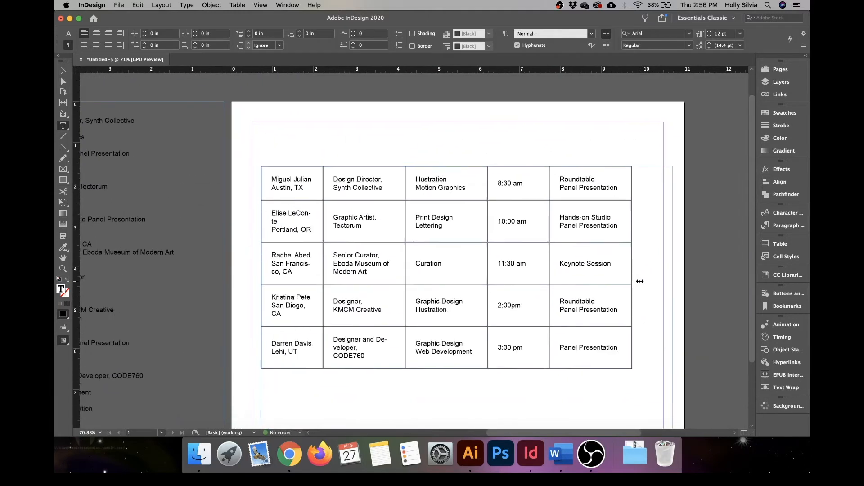
- With nothing selected, set the fill colour to hex 8c5824 and add it to the swatches
left_click(63, 70)
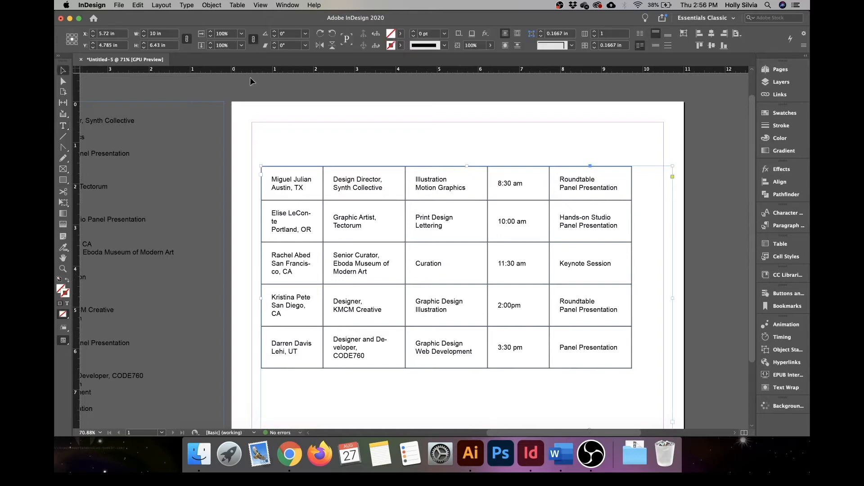
left_click(437, 151)
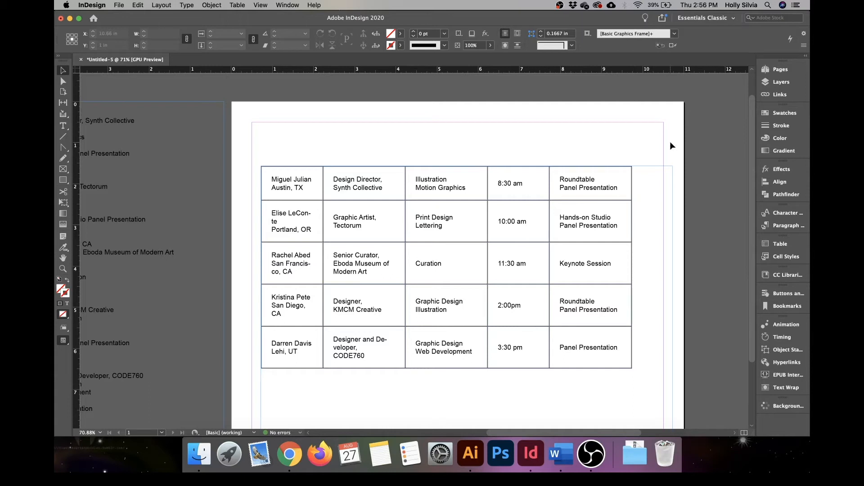
left_click(776, 140)
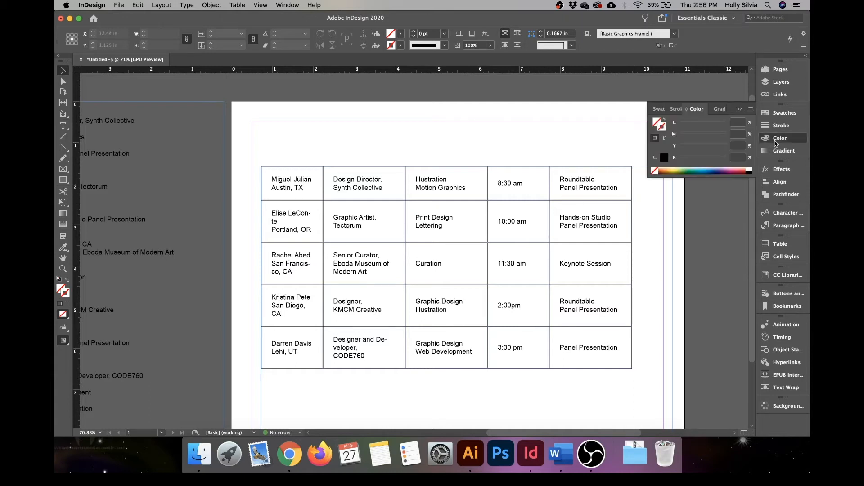
left_click(287, 5)
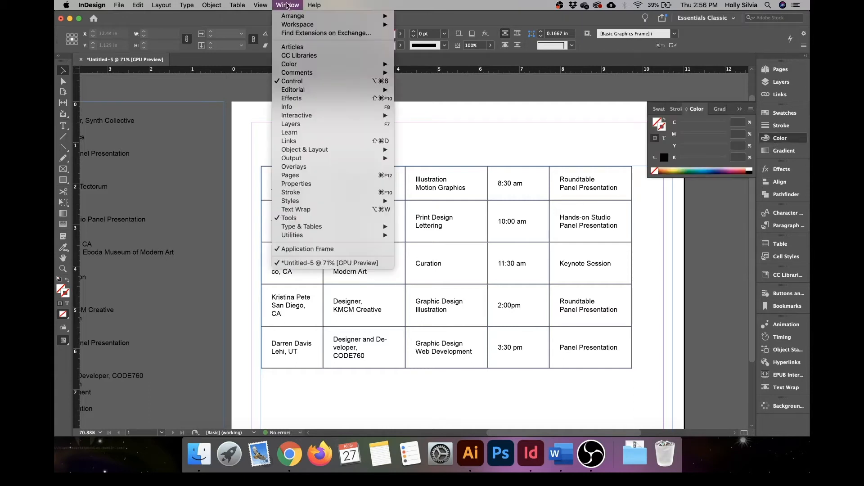
mouse_move(317, 65)
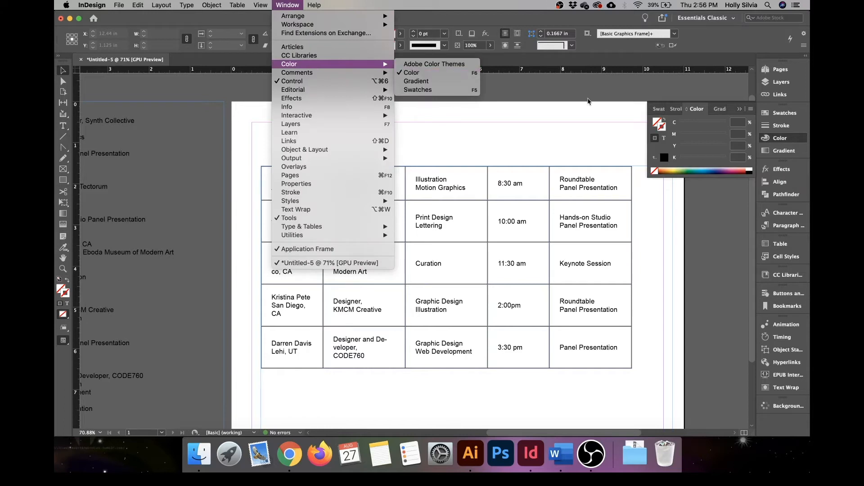
left_click(657, 121)
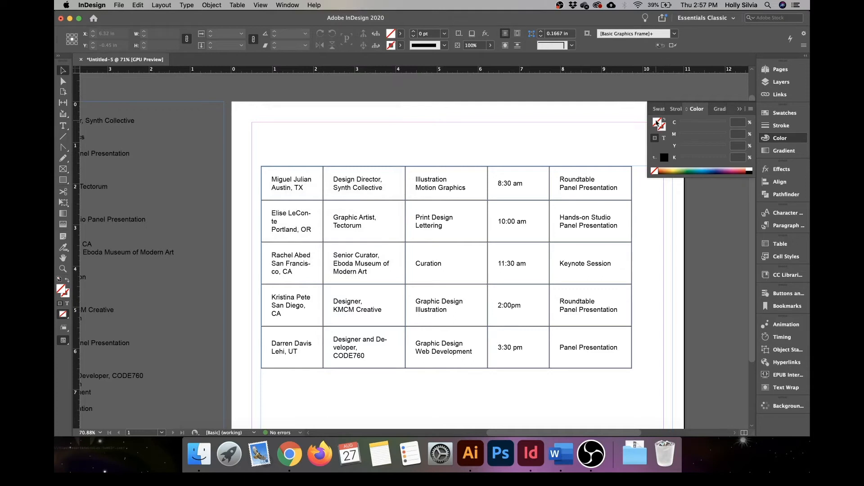
double_click(658, 123)
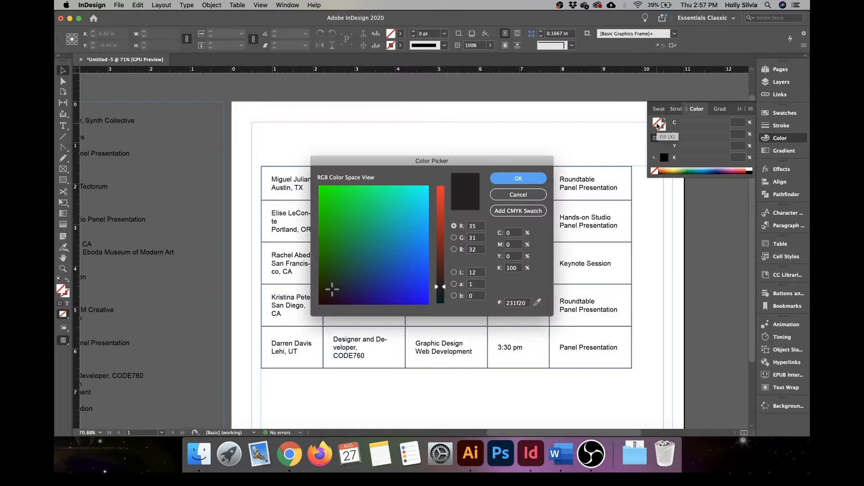
left_click(524, 304)
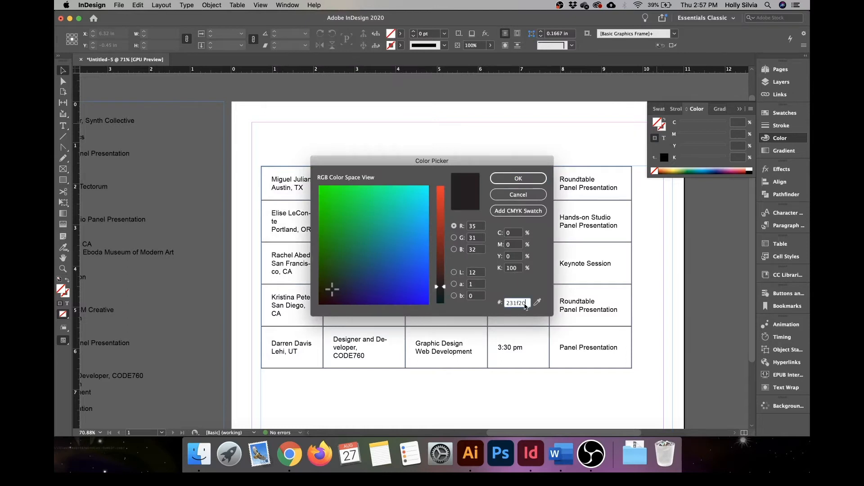
key("BackSpace")
key("BackSpace")
key("BackSpace")
key("BackSpace")
key("BackSpace")
key("BackSpace")
type("8c5824")
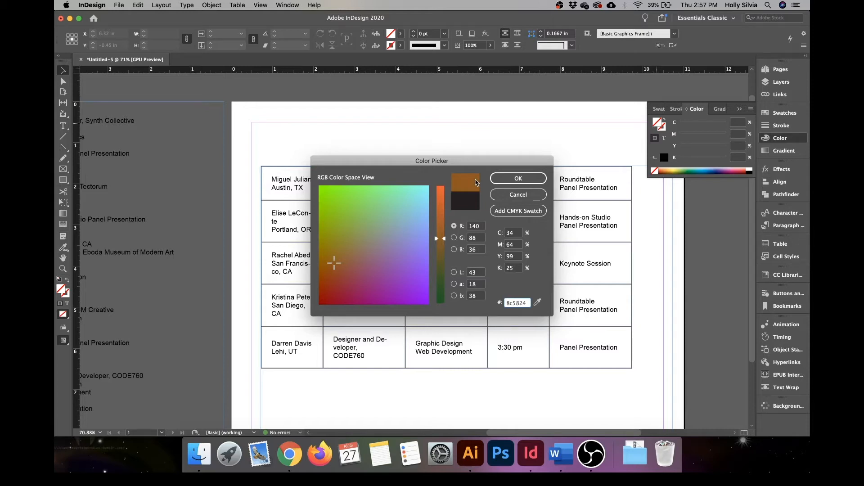
left_click(519, 179)
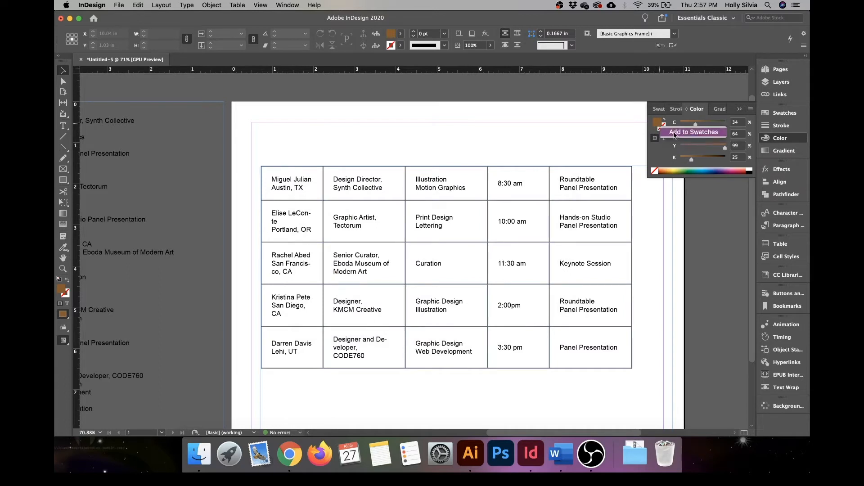
left_click(660, 127)
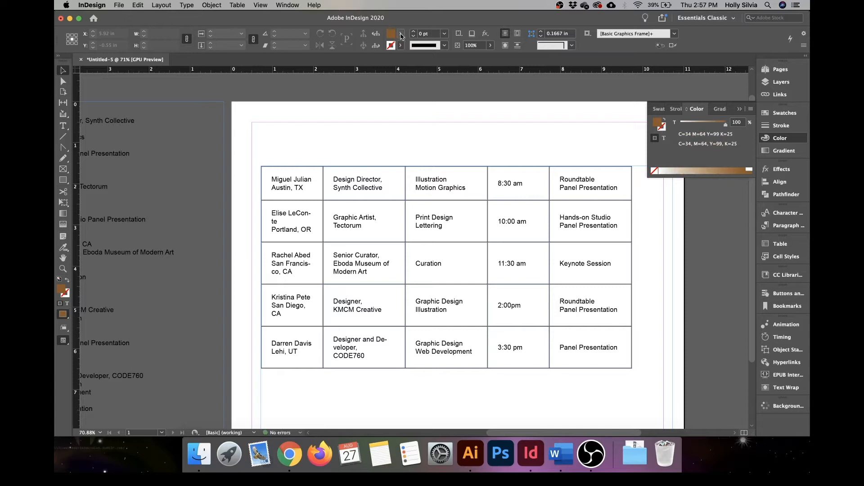
- Rename the new light brown swatch Brown Lite instead of naming it with its colour value
left_click(400, 34)
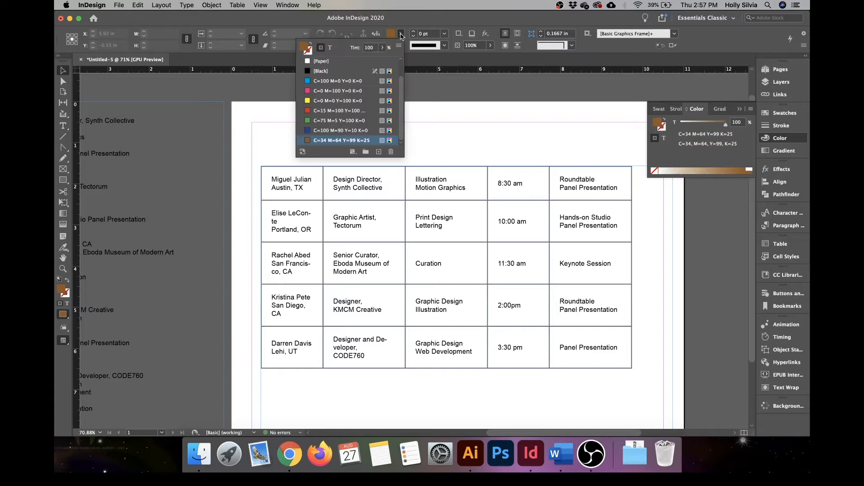
right_click(340, 145)
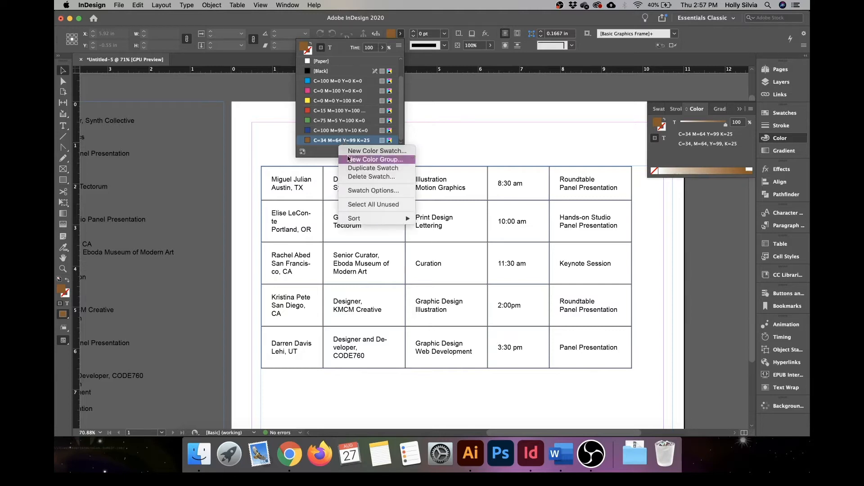
left_click(362, 190)
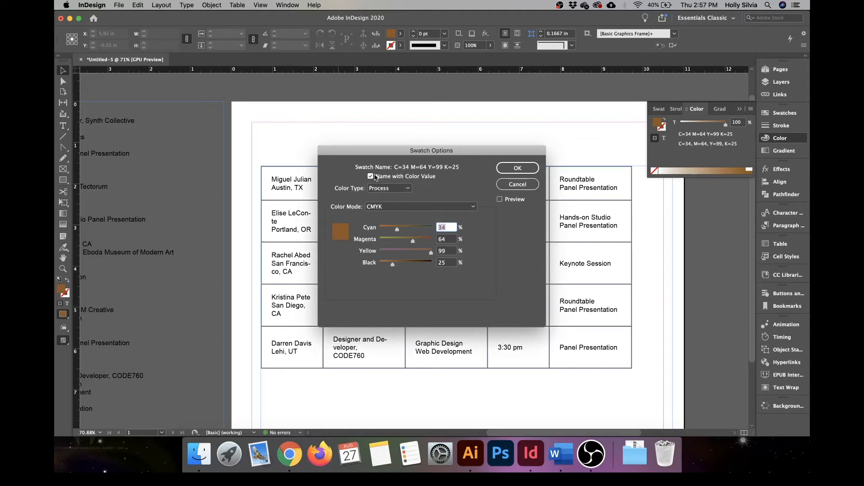
left_click(375, 177)
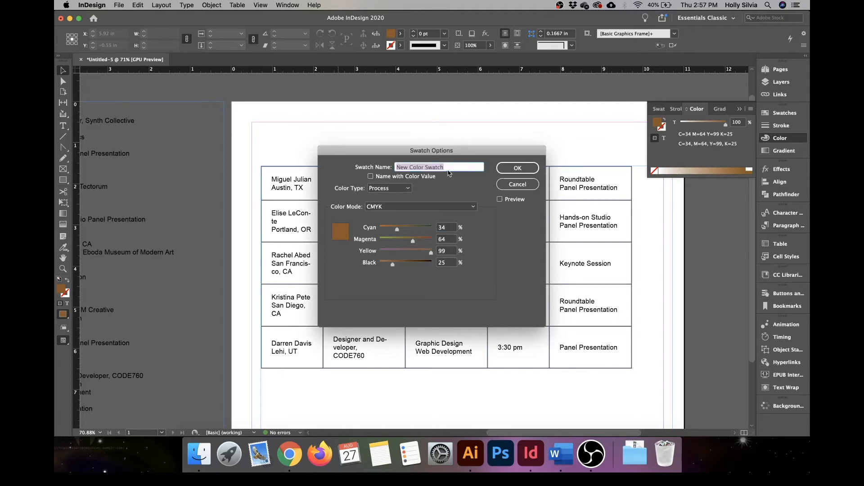
type("Brown Lite")
left_click(513, 172)
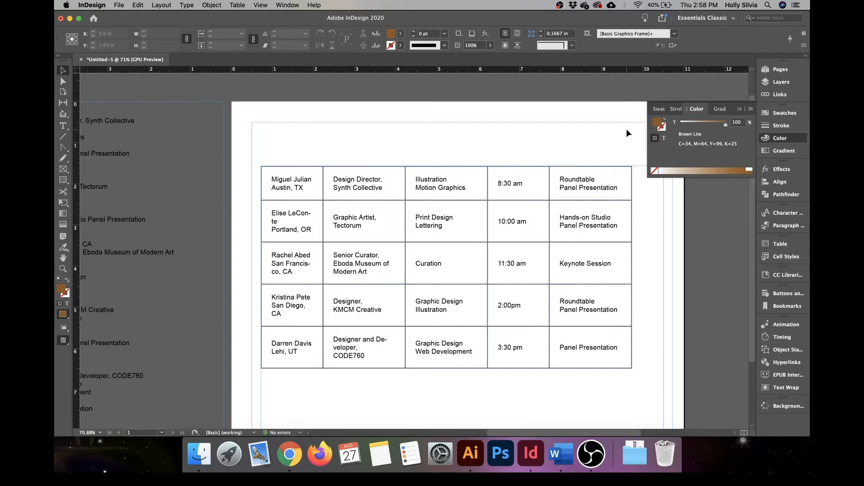
- Set the fill colour to hex 3b2316 and add it to the swatches
double_click(659, 126)
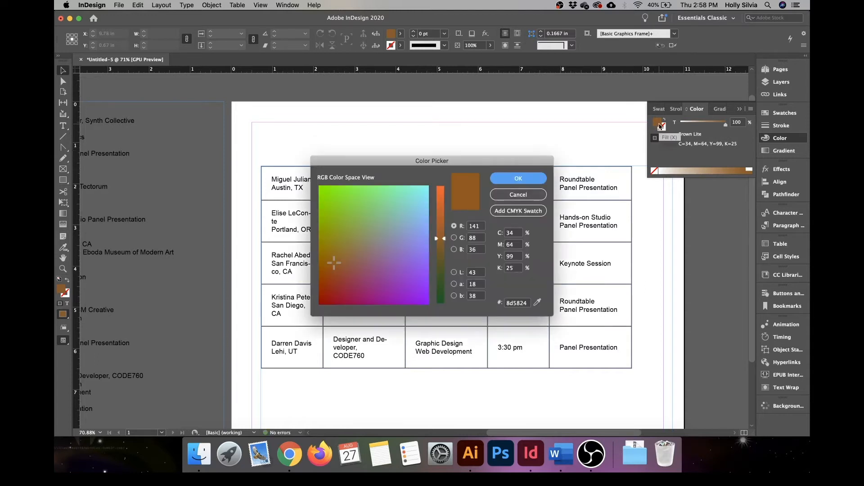
left_click(527, 306)
key("BackSpace")
key("BackSpace")
key("BackSpace")
key("BackSpace")
key("BackSpace")
key("BackSpace")
type("3b")
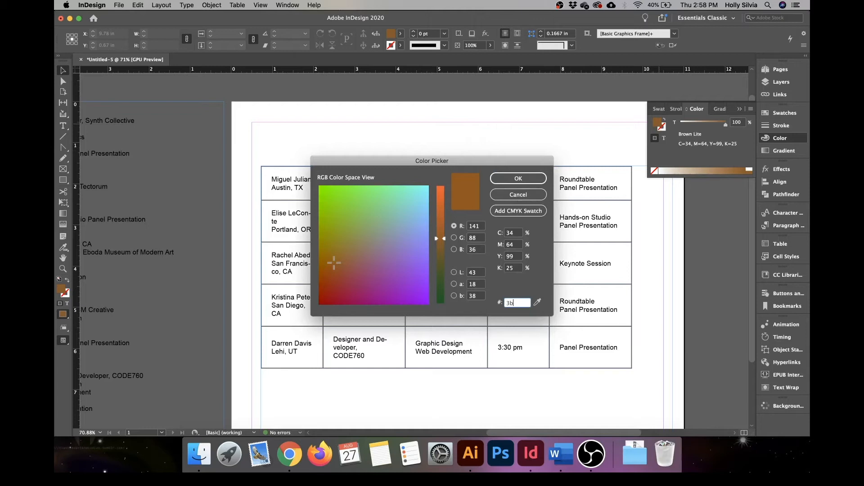
type("2316")
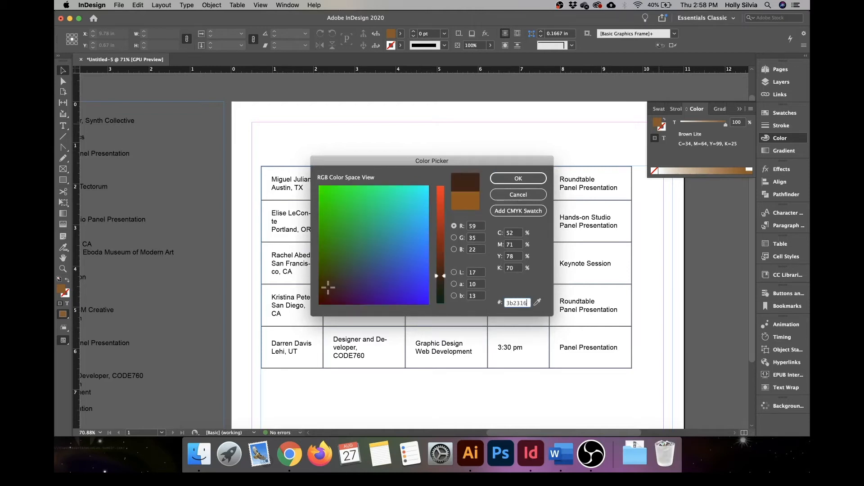
left_click(540, 181)
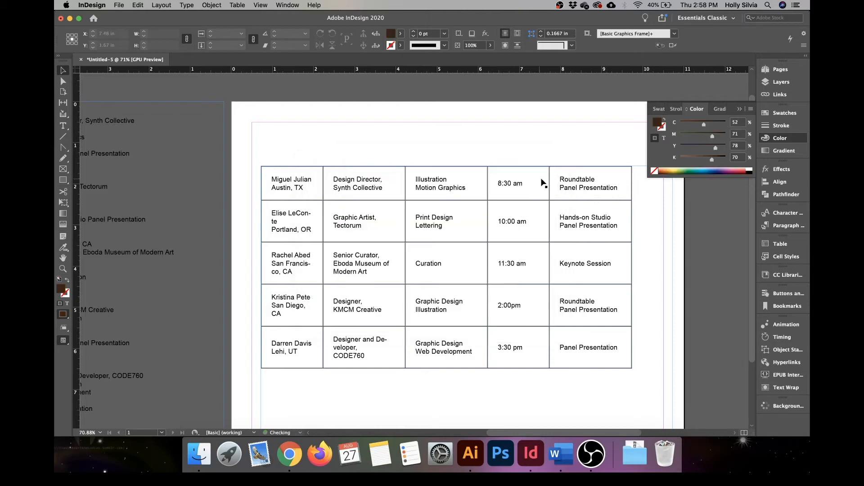
right_click(660, 123)
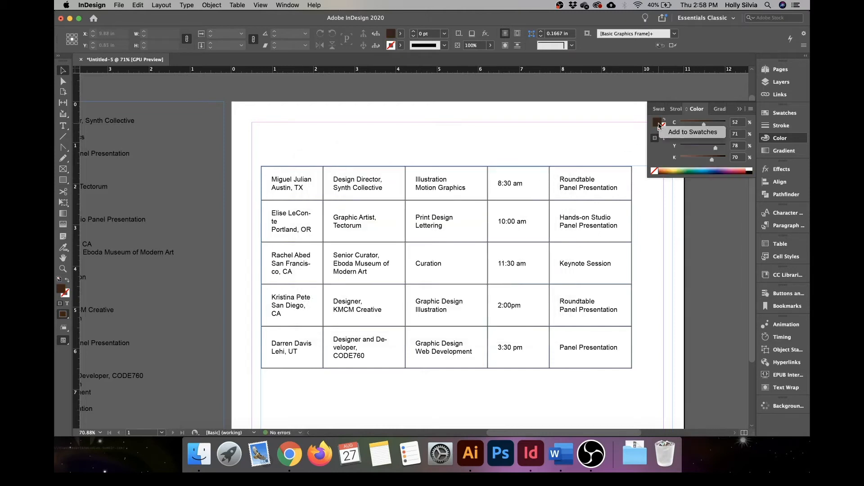
left_click(674, 134)
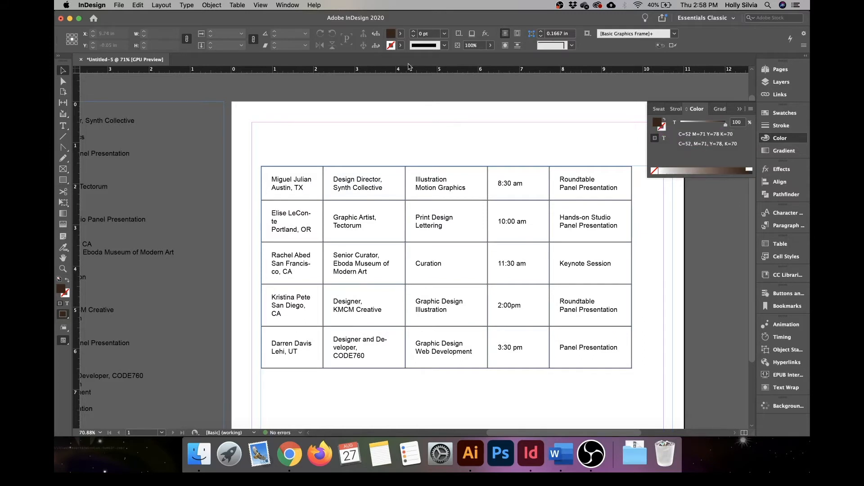
- Rename the new dark brown swatch Brown Dark instead of naming it with its colour value
left_click(401, 35)
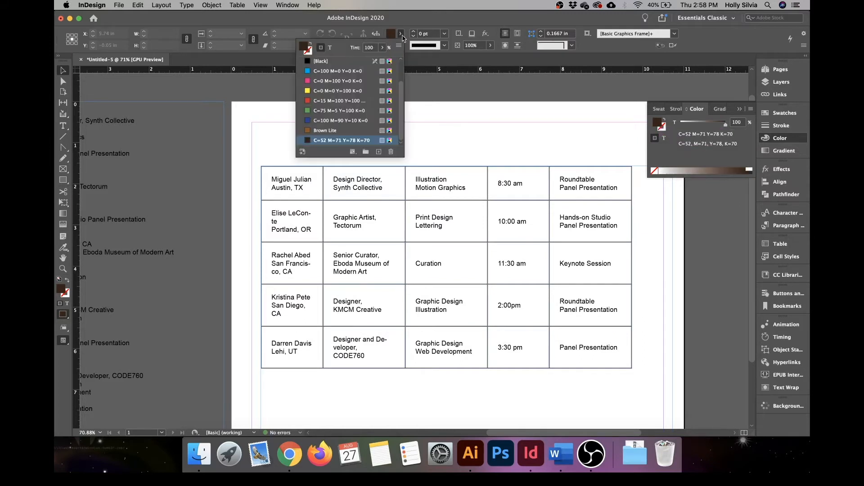
right_click(347, 143)
left_click(364, 189)
left_click(395, 180)
type("Brown Dark")
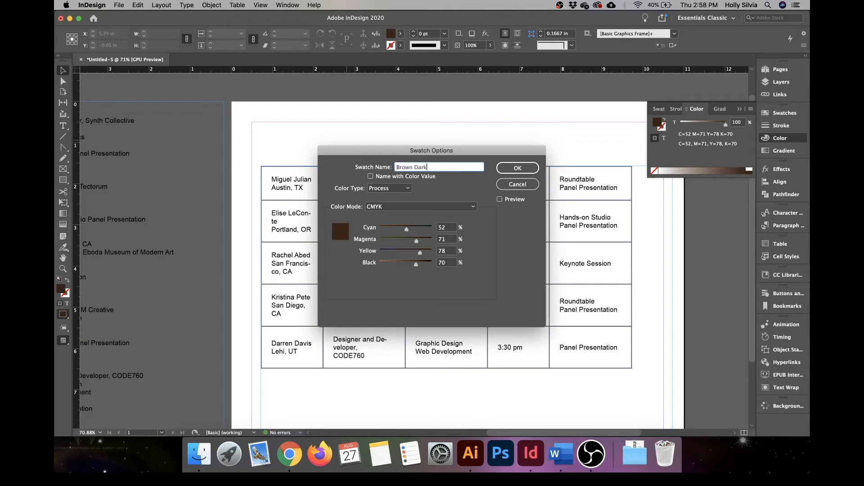
left_click(520, 170)
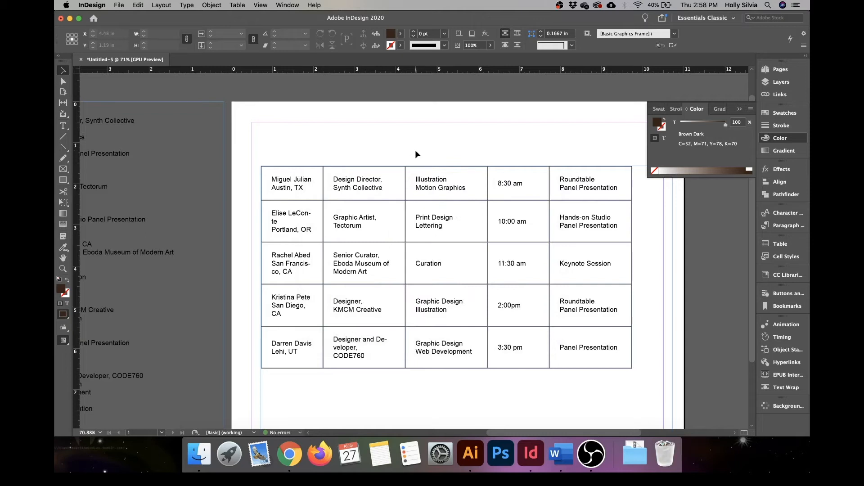
left_click(775, 140)
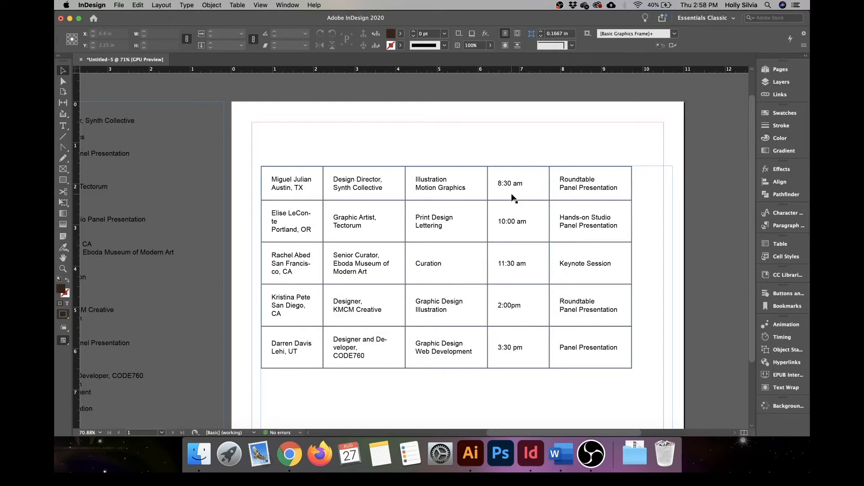
- Set the first speaker's name in the table's first cell in the Avenir Black font
key("t")
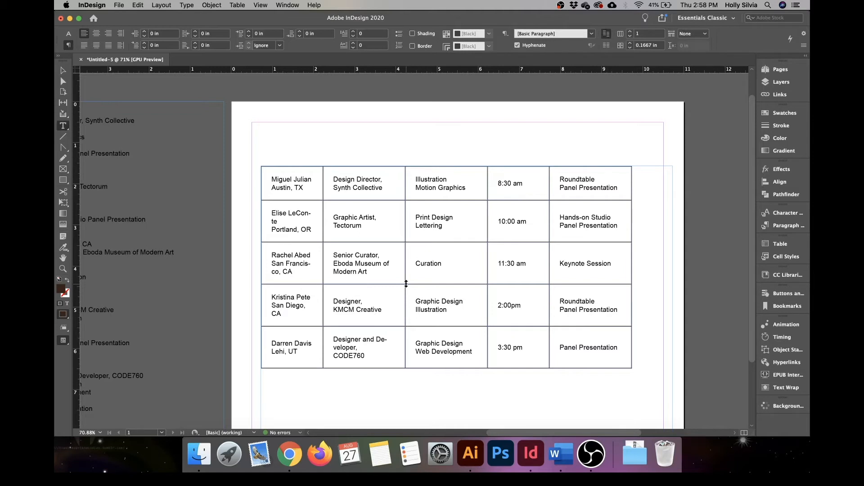
left_click(311, 179)
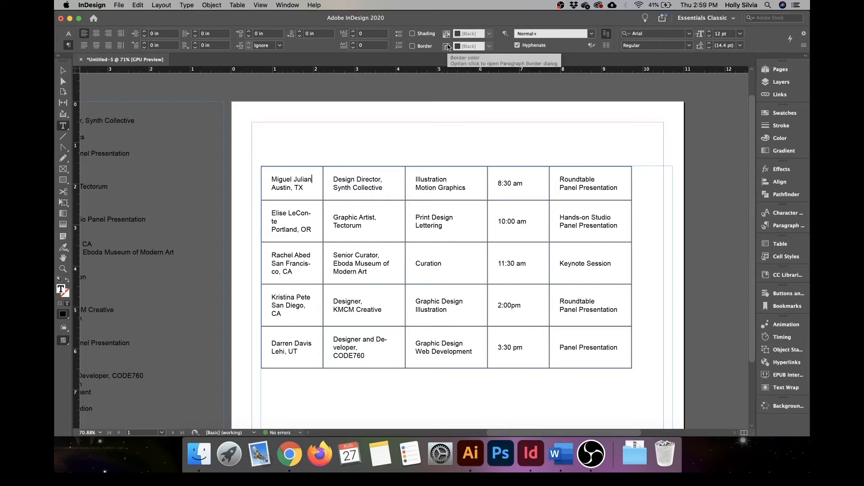
left_click_drag(312, 180, 273, 179)
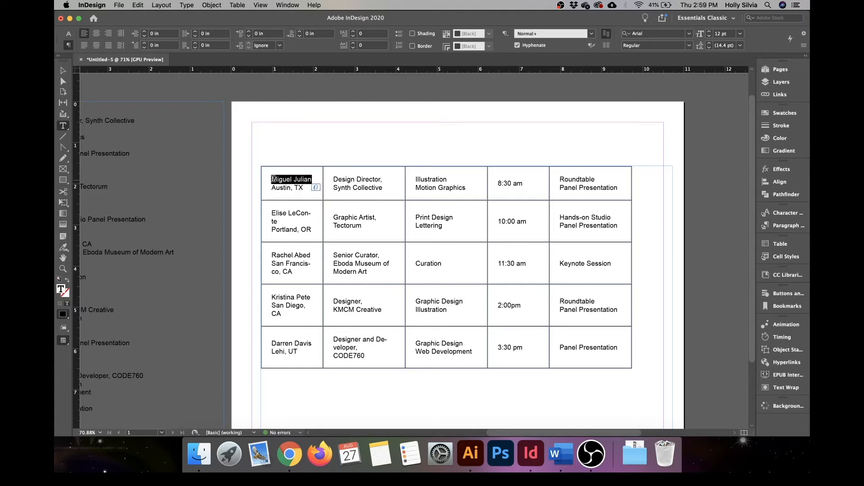
left_click(68, 34)
left_click(133, 38)
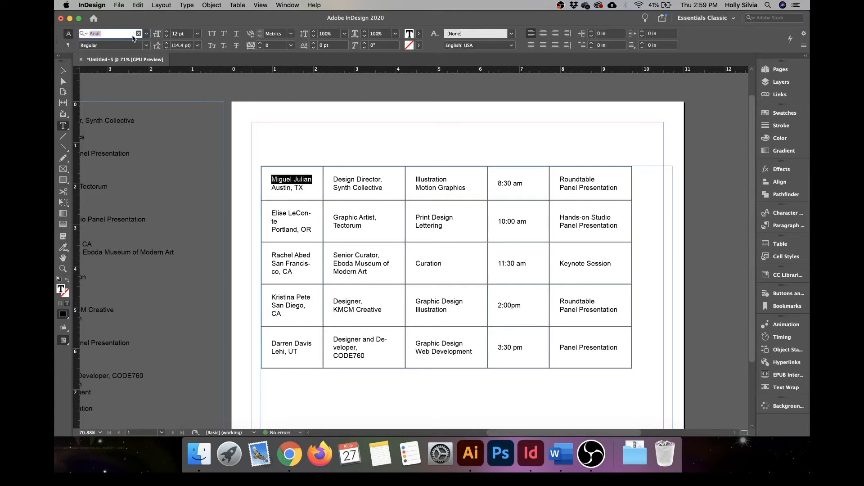
type("ave")
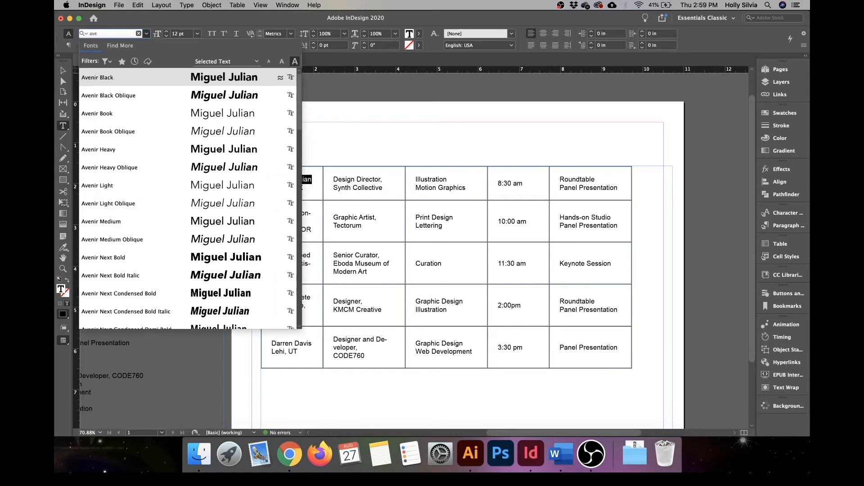
left_click(110, 79)
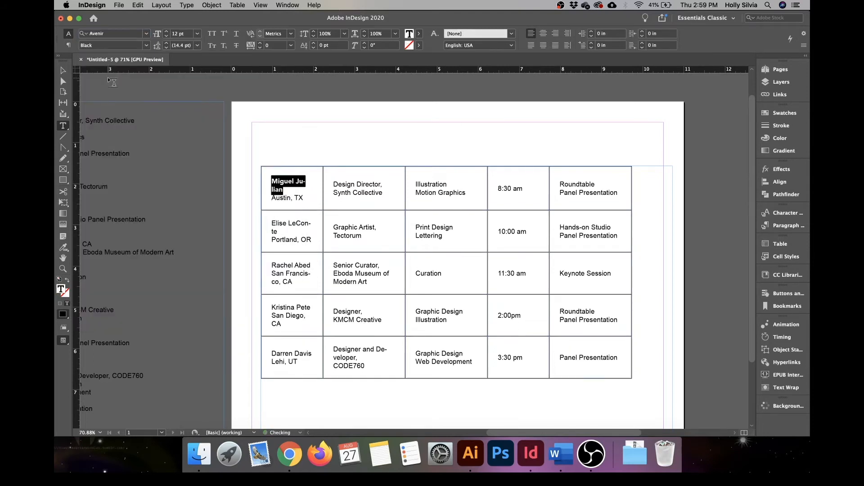
- Set the first speaker's name to 9 pt and centre-align it
left_click(182, 36)
type("9")
key("Return")
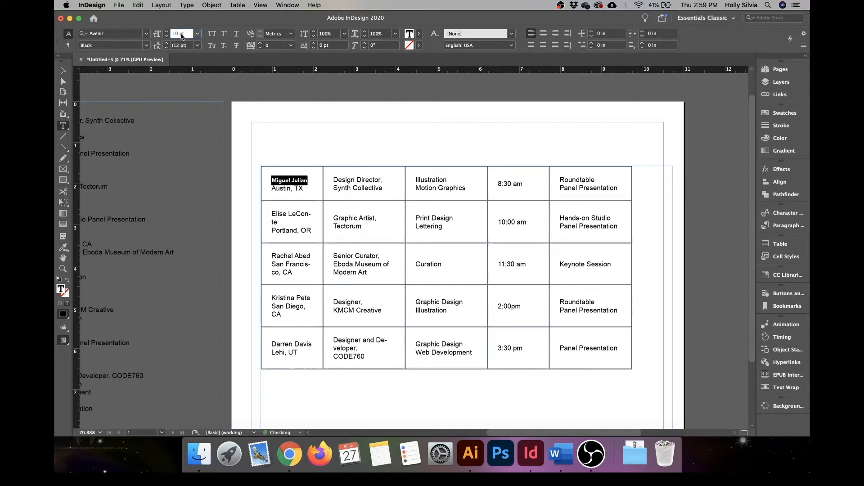
left_click(543, 34)
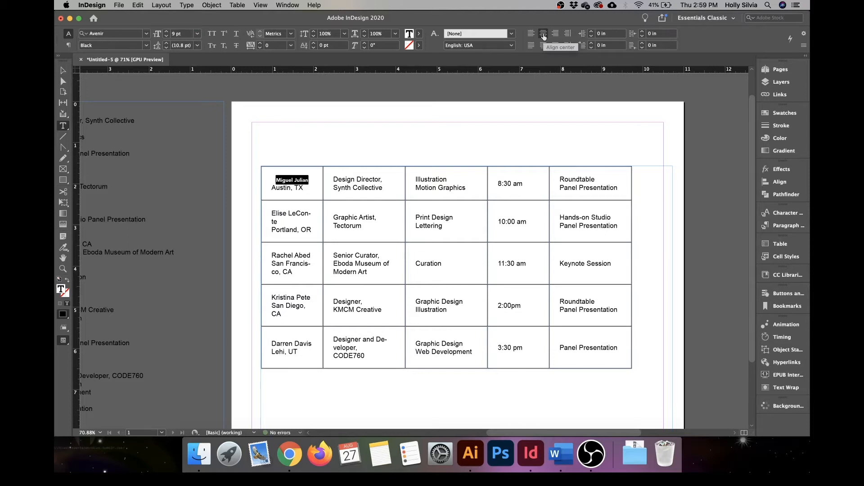
- Create a paragraph style named Text Black from the first speaker's name formatting
left_click(789, 226)
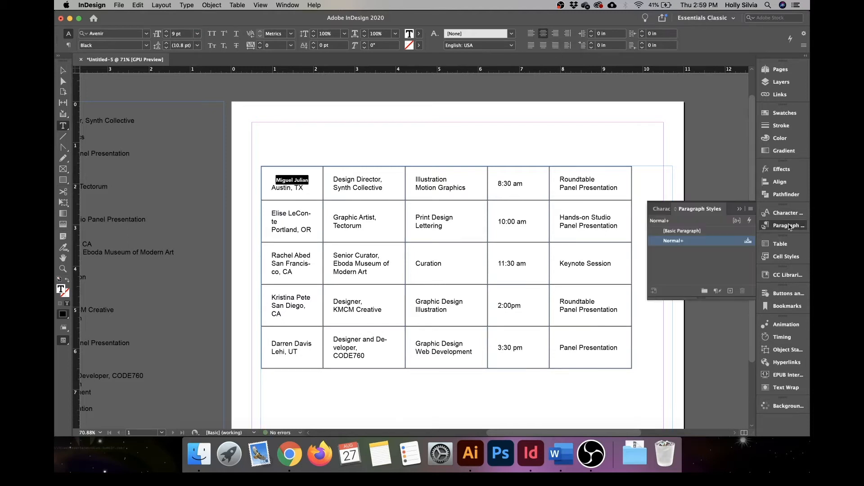
left_click(285, 7)
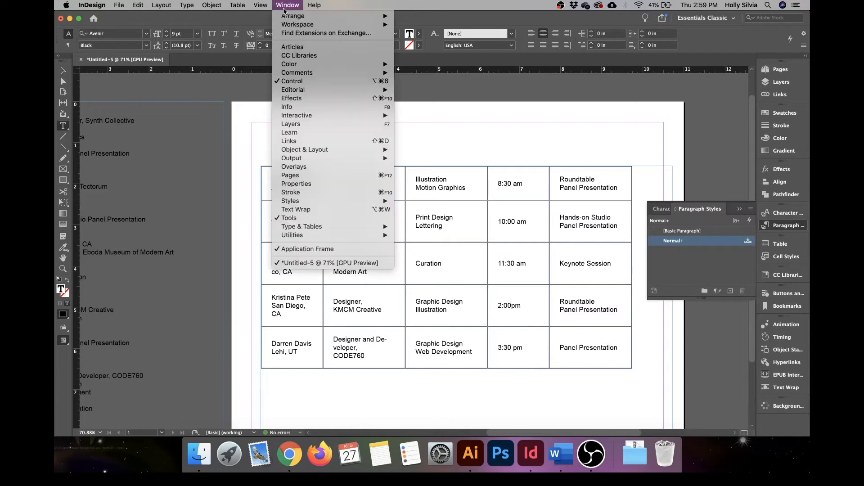
mouse_move(368, 203)
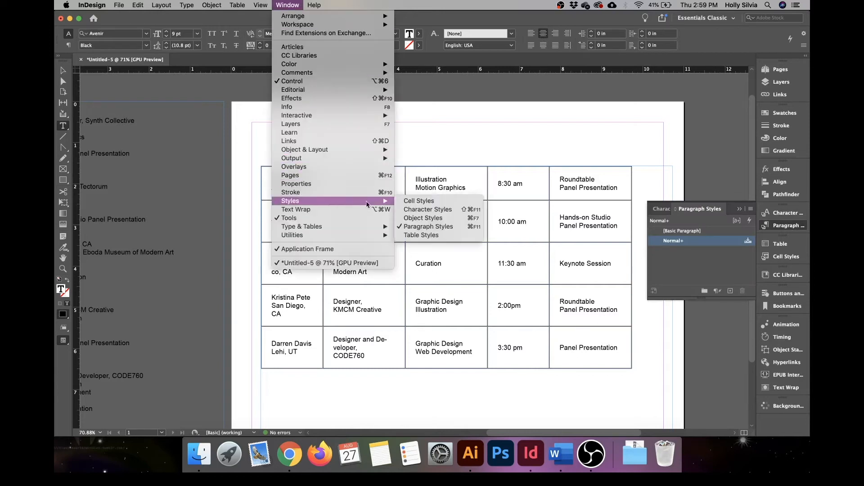
left_click(730, 293)
left_click(732, 293)
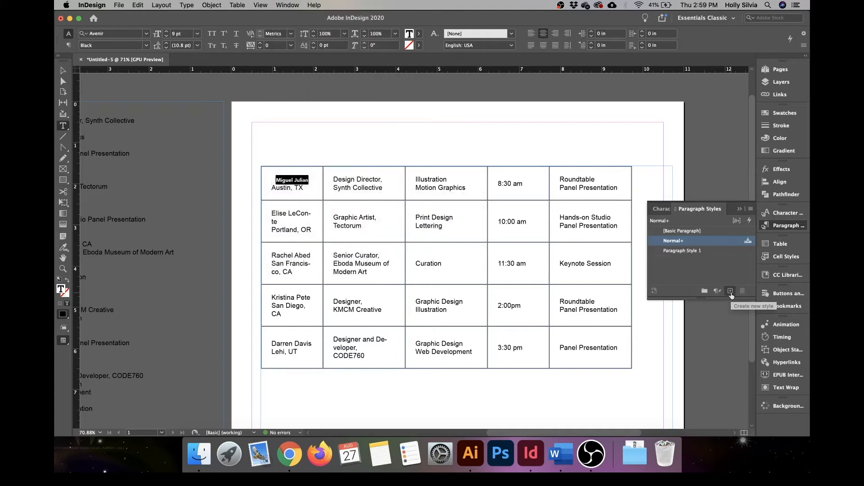
double_click(691, 251)
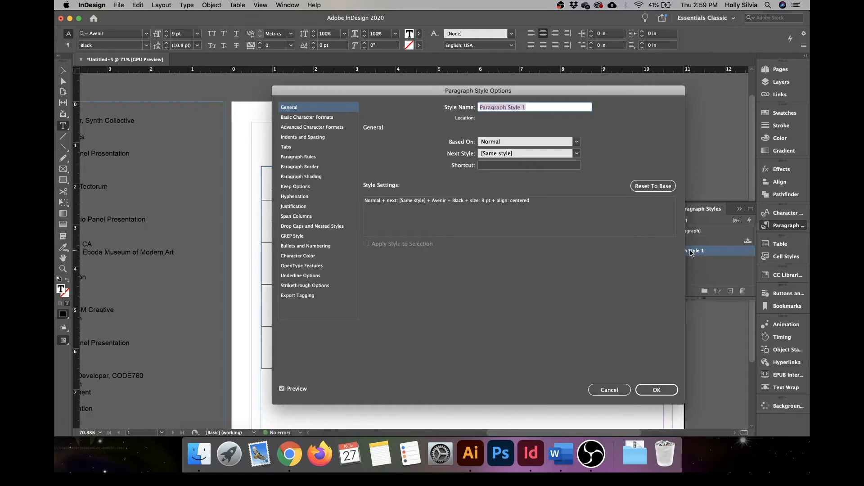
type("Text")
type("Black")
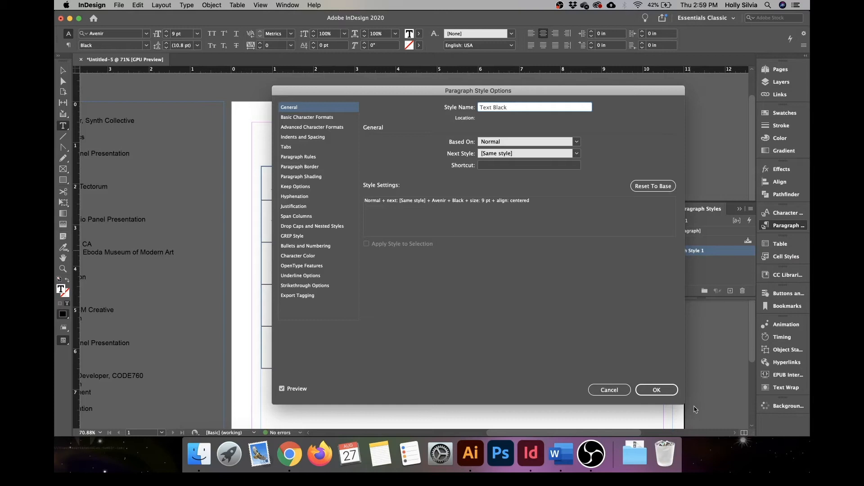
left_click(660, 391)
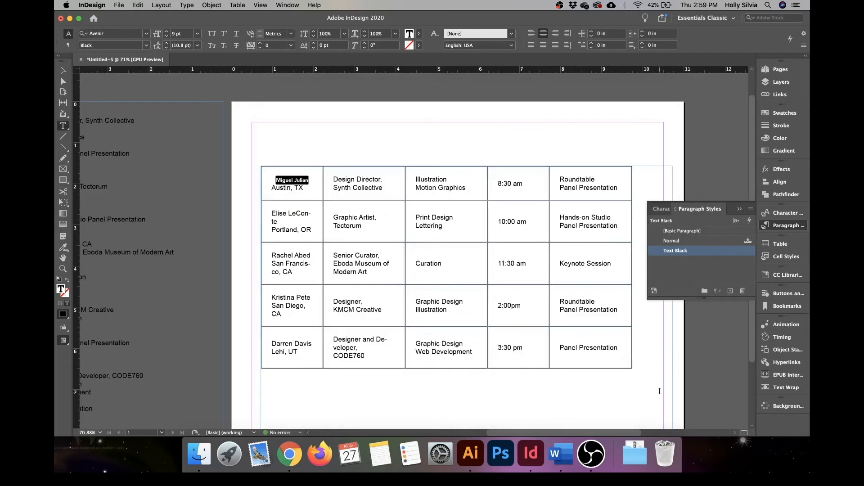
- Format "Austin, TX" in the table's first cell as Avenir Book, 8 pt, centre-aligned
left_click_drag(304, 188, 273, 188)
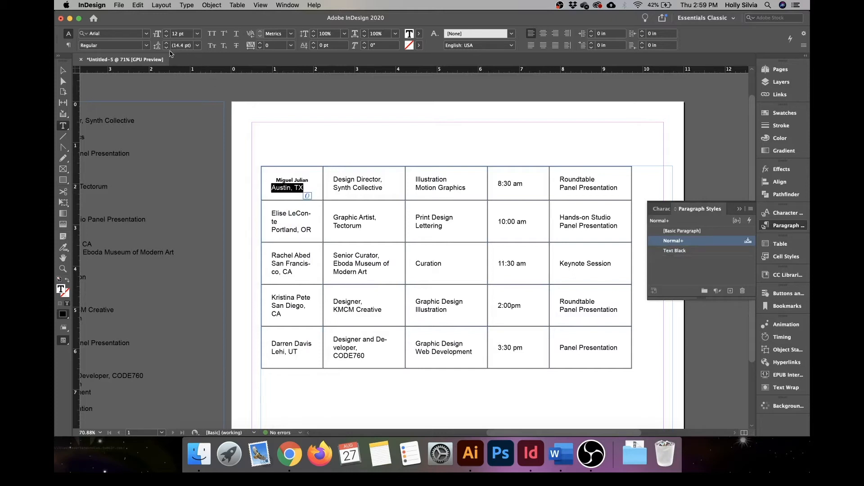
left_click(133, 32)
type("ave")
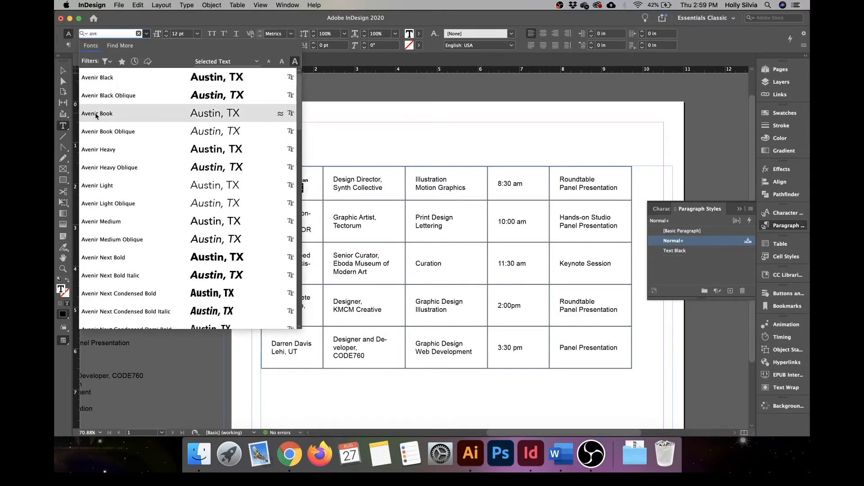
left_click(110, 114)
left_click(183, 36)
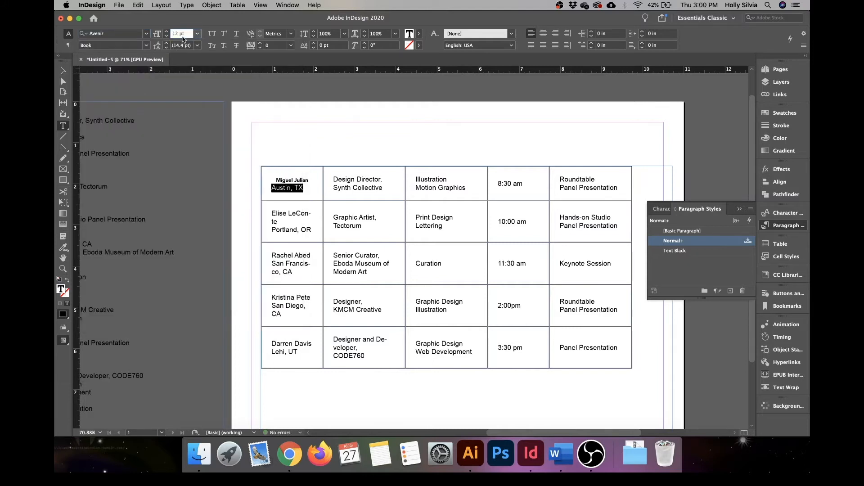
key("Down")
key("Down")
key("Down")
key("Down")
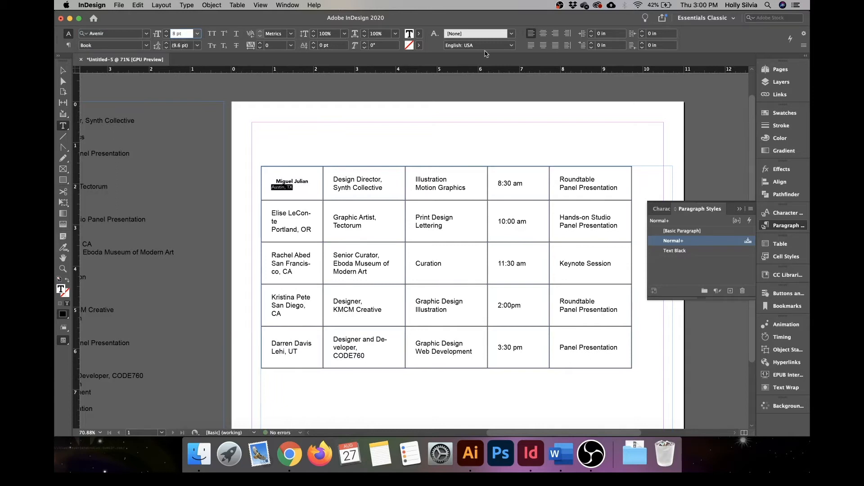
left_click(543, 33)
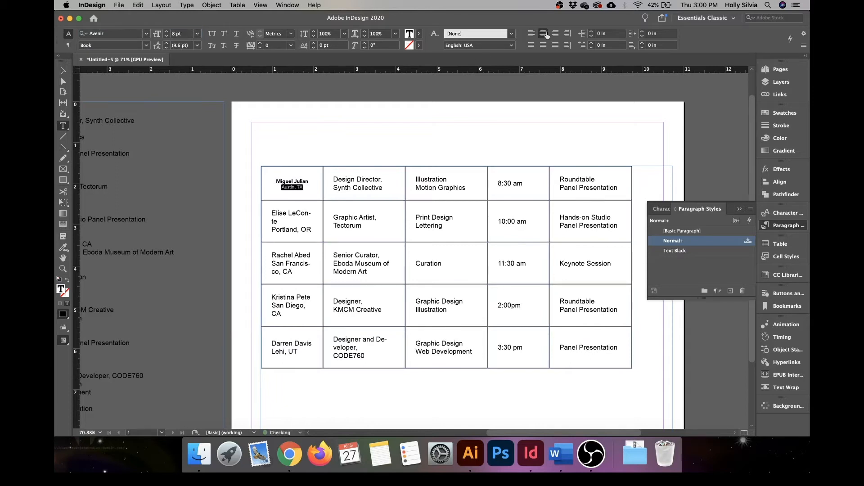
- Create a paragraph style named Text Book from the formatting of "Austin, TX"
left_click(730, 294)
left_click(688, 254)
left_click(688, 253)
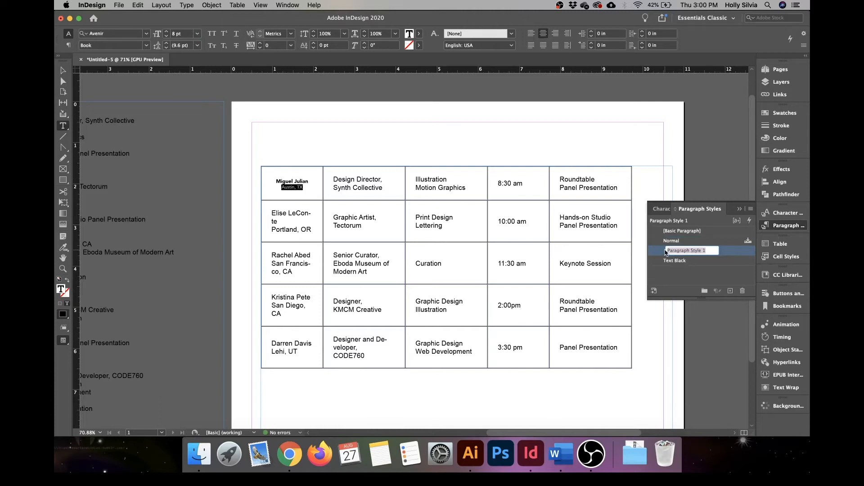
type("Text Book")
key("Return")
- Apply the Text Black paragraph style to "Design Director," in the first row's second cell
left_click(353, 180)
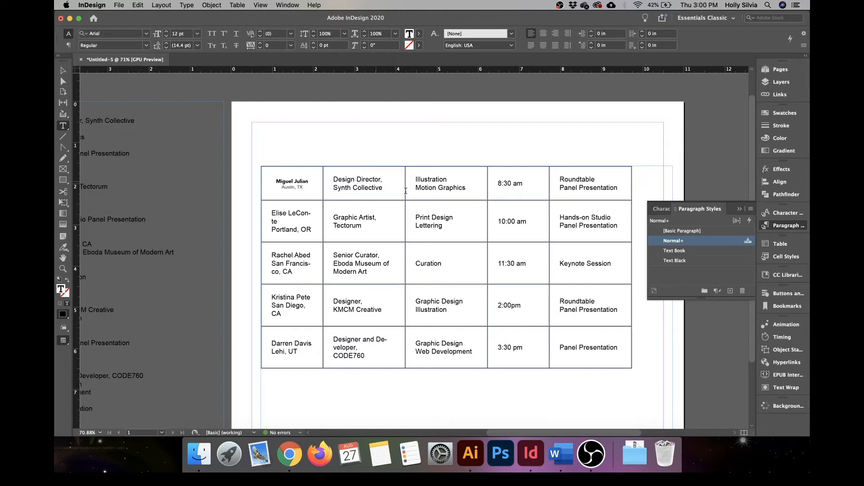
left_click(674, 251)
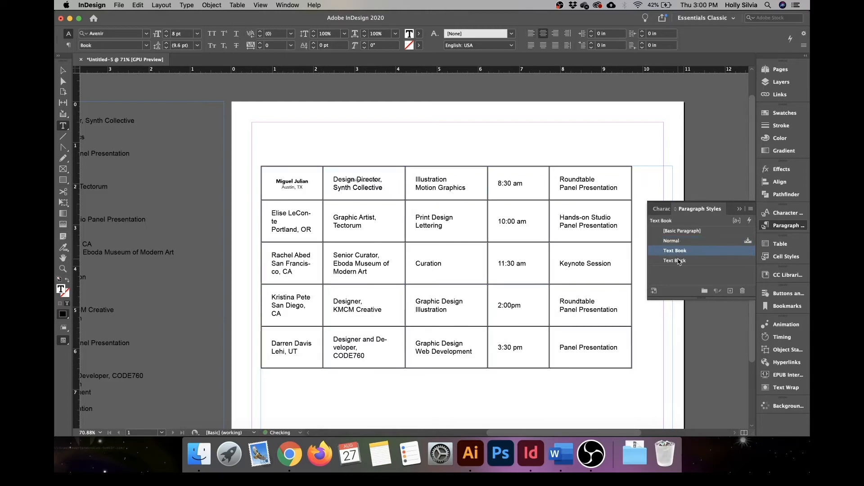
left_click(680, 262)
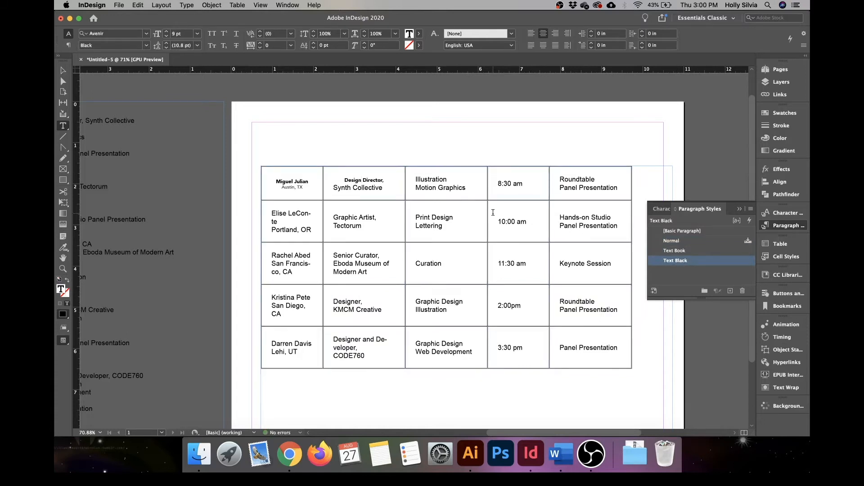
- Apply the Text Book paragraph style to "Synth Collective" and clear its font override
left_click(373, 189)
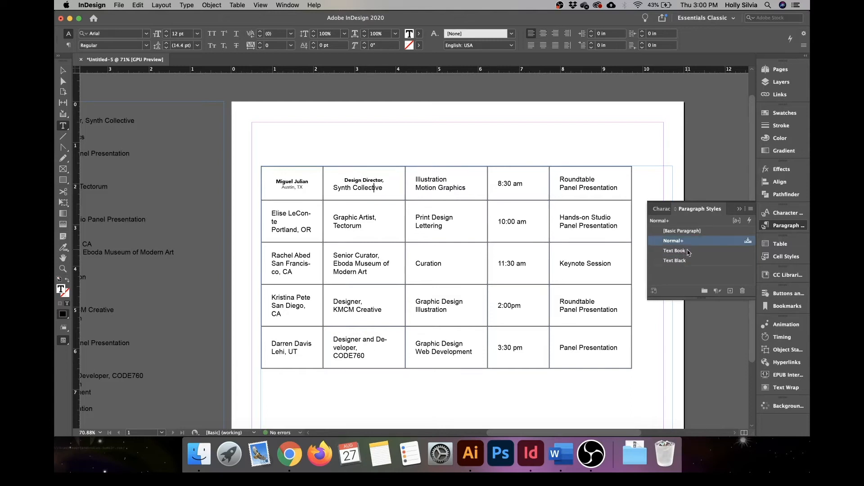
left_click(688, 253)
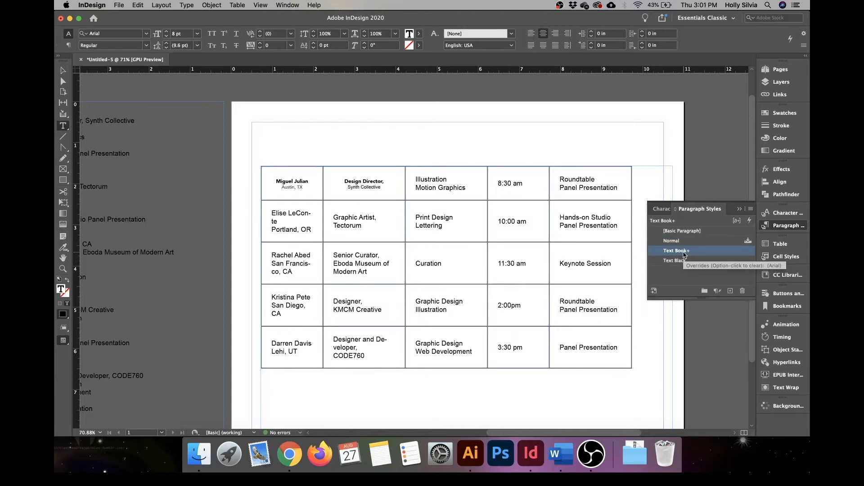
left_click(657, 255, "alt")
left_click(370, 181)
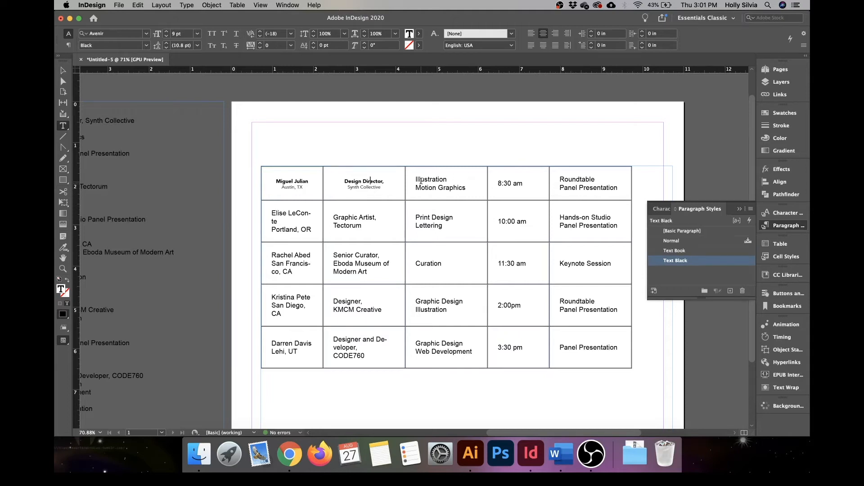
left_click(364, 189)
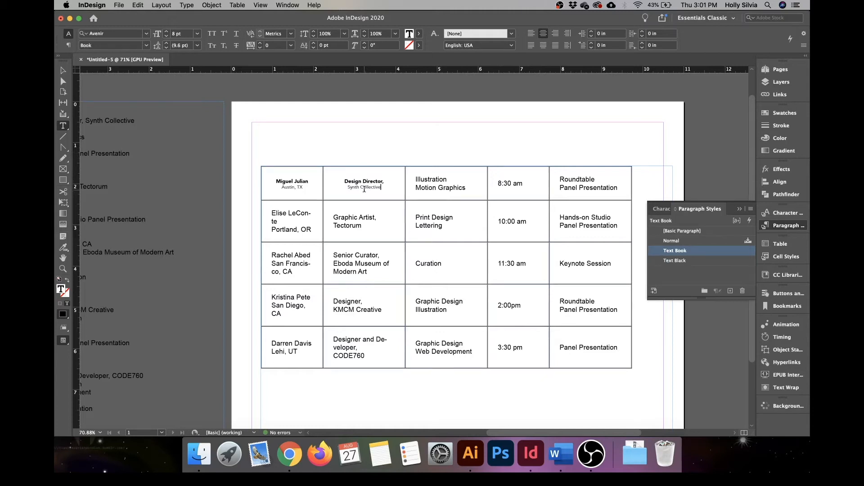
- Apply the Text Black paragraph style to both "Illustration" and "Motion Graphics" in the first row's third cell
left_click(430, 178)
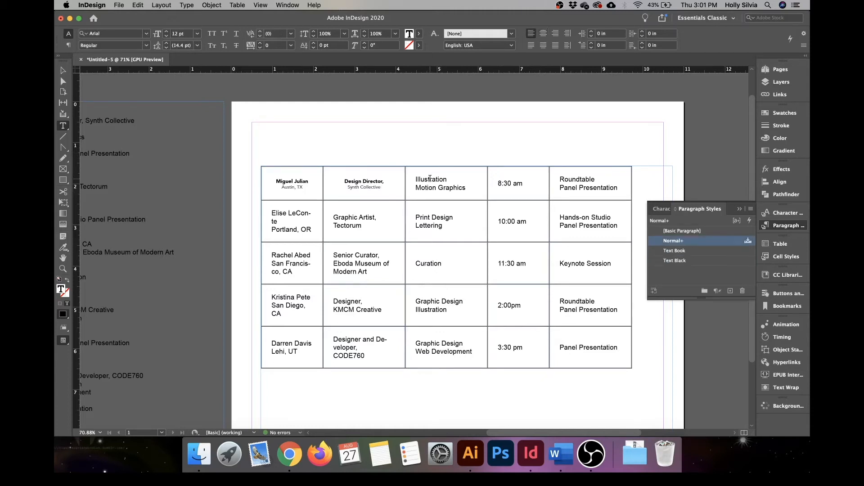
left_click(666, 261)
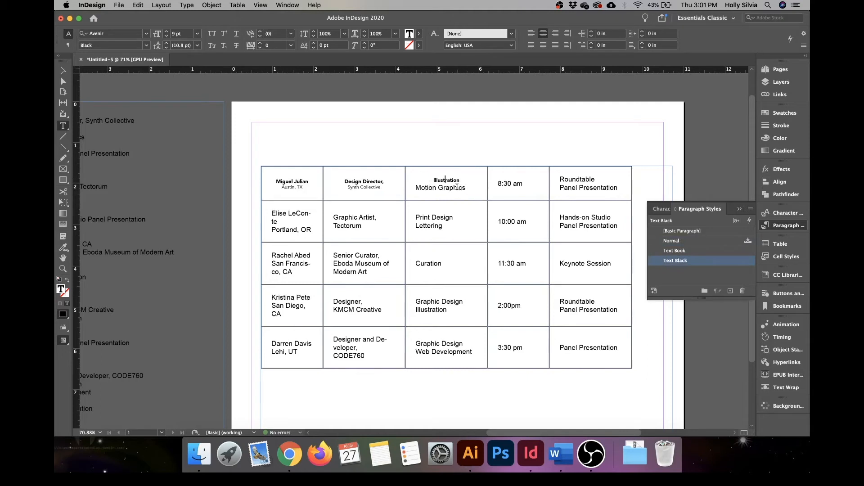
left_click(457, 187)
left_click(654, 261)
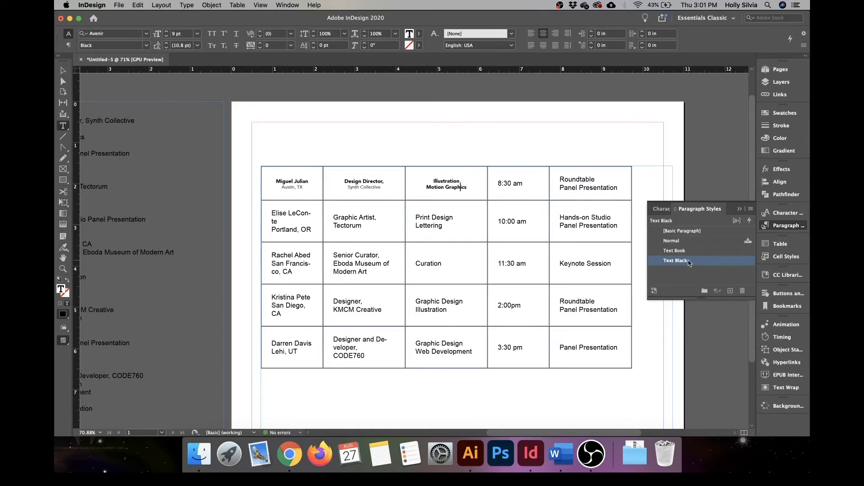
- Format the "8:30 am" time in the first row as Avenir Book, 10 pt, centre-aligned
left_click(505, 181)
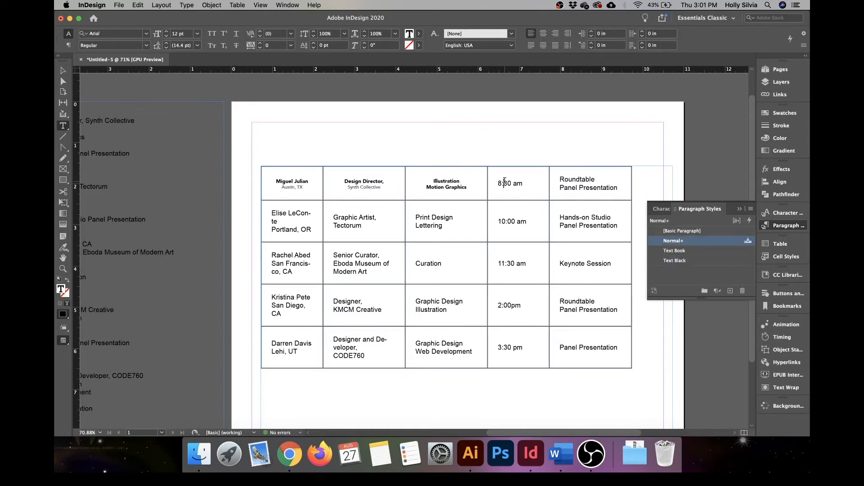
left_click_drag(522, 183, 497, 183)
left_click(113, 35)
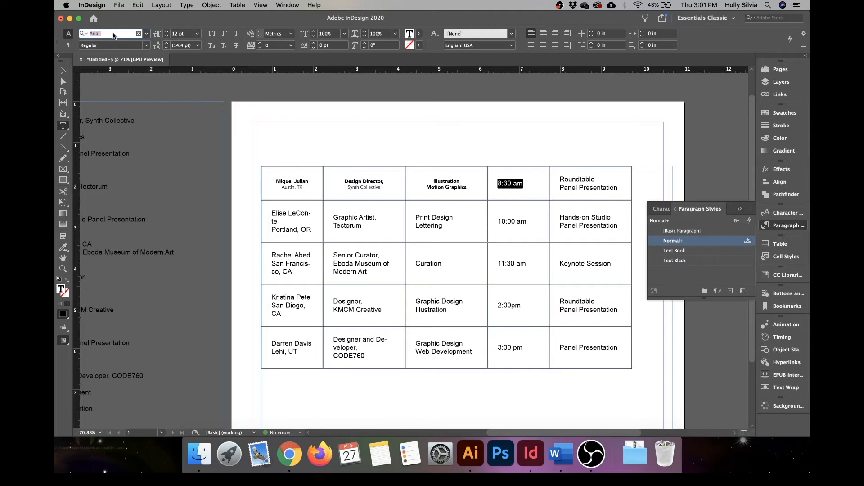
type("Av")
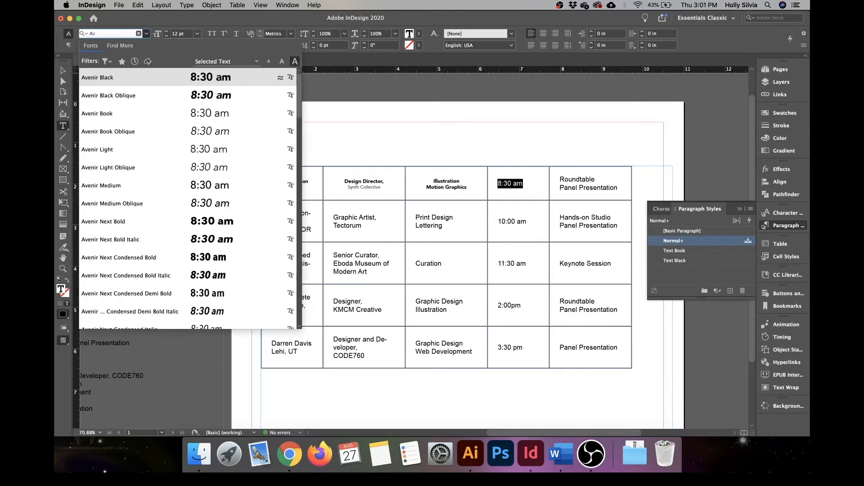
type("e")
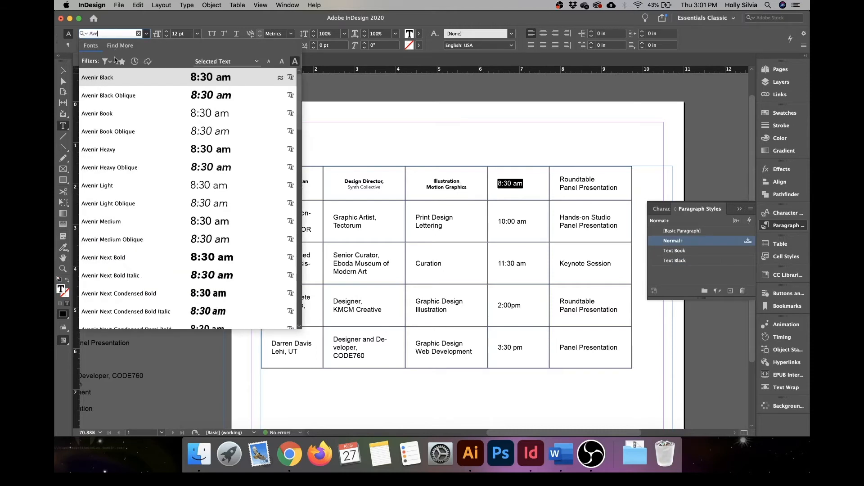
left_click(114, 115)
left_click(189, 34)
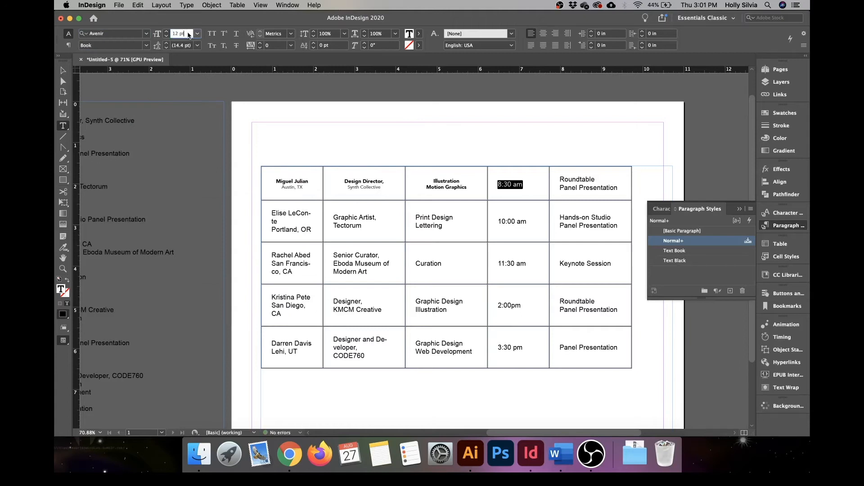
key("Down")
key("Down")
left_click(543, 34)
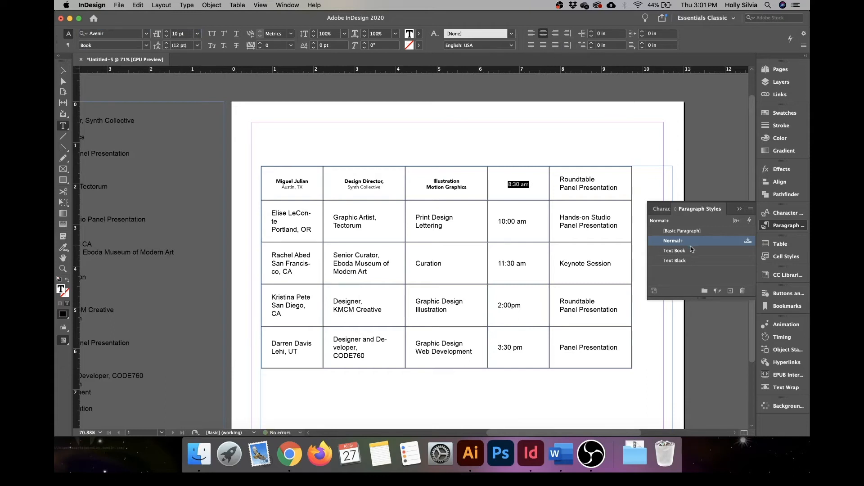
- Create a paragraph style named Text Big from the "8:30 am" formatting
left_click(732, 291)
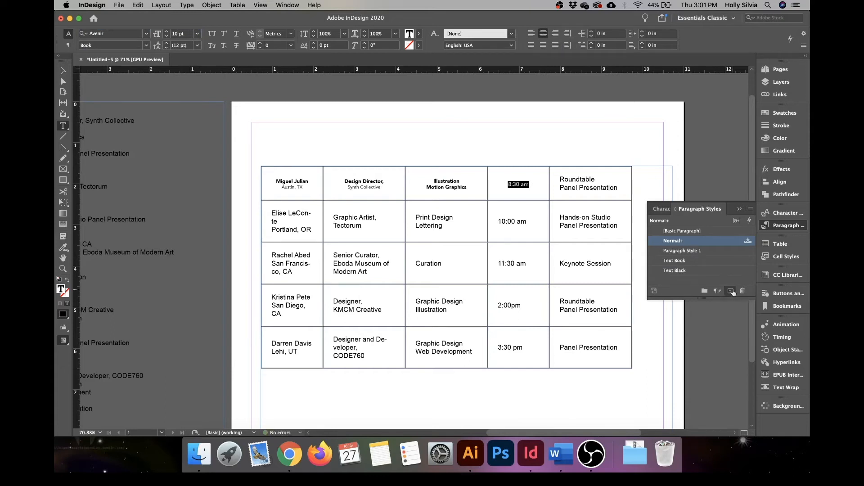
double_click(692, 251)
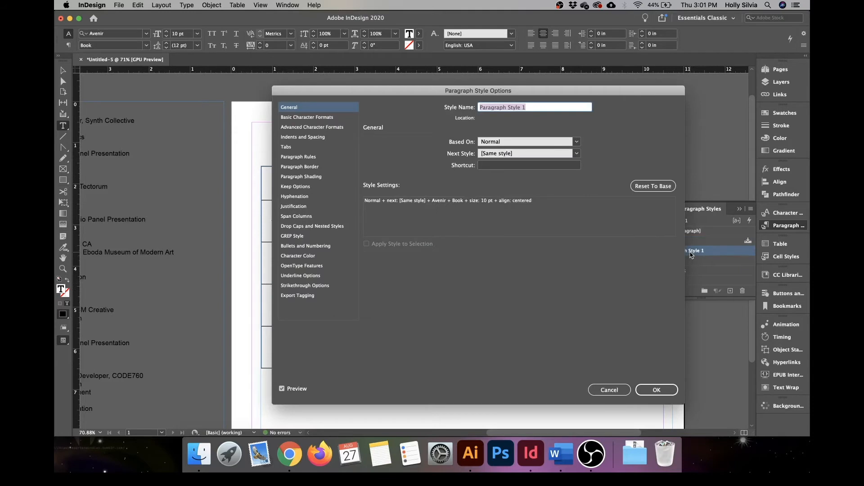
type("Text Big")
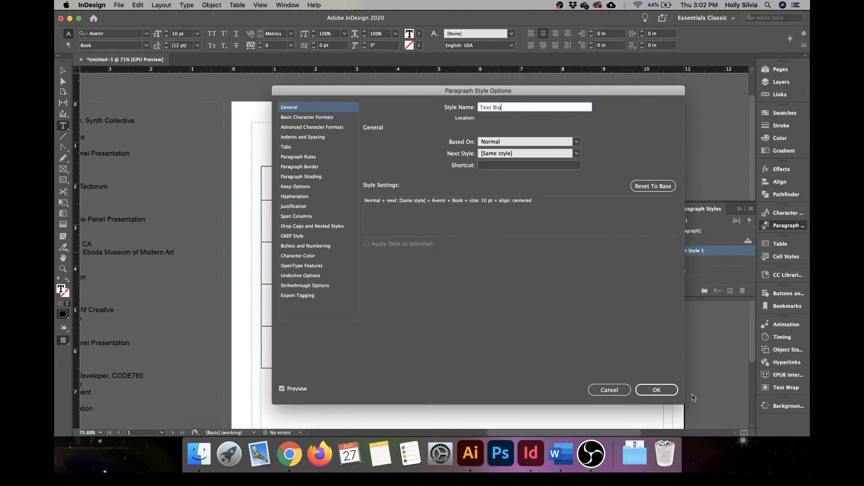
left_click(658, 391)
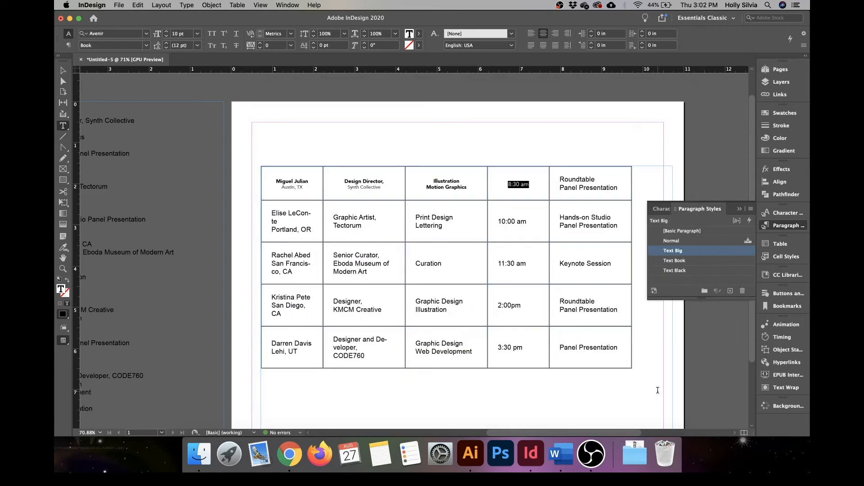
- Format "Roundtable Panel Presentation" in the first row as Avenir Heavy, 10 pt, coloured with the Brown Lite swatch
left_click(621, 190)
left_click_drag(621, 189, 561, 182)
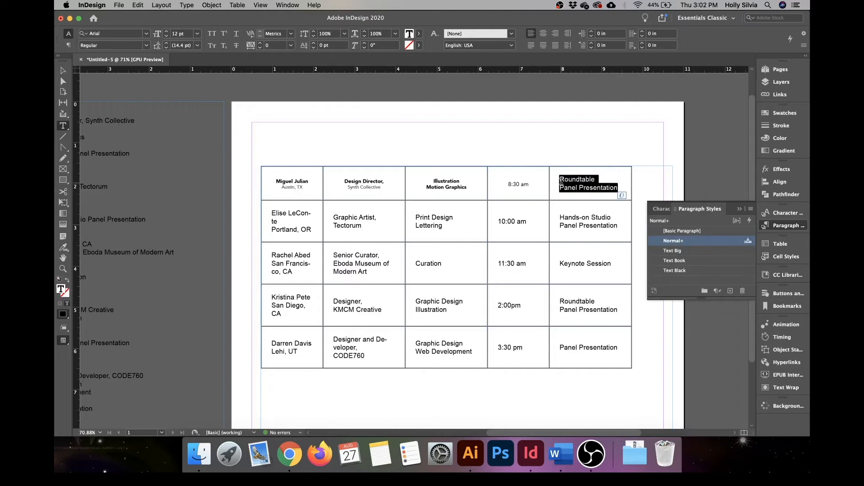
left_click(129, 35)
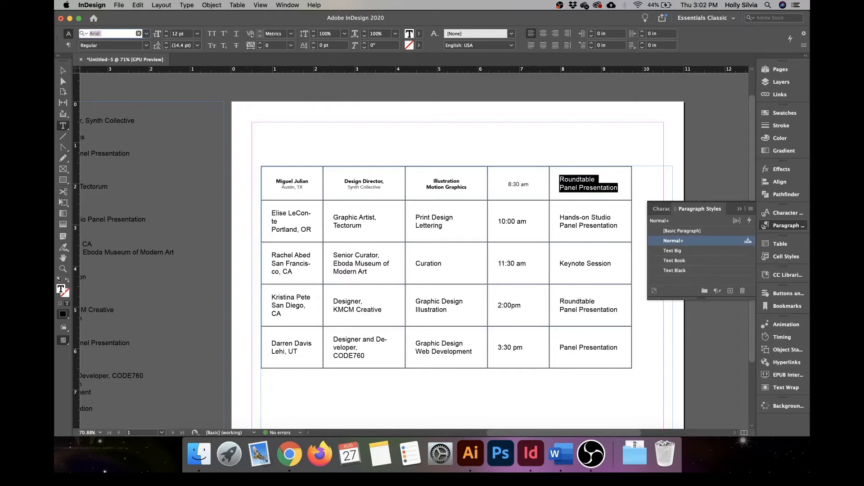
type("aven")
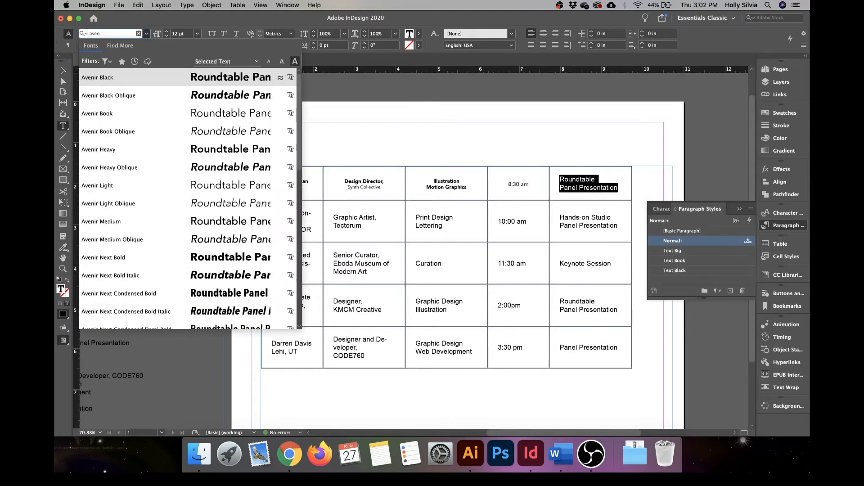
left_click(131, 147)
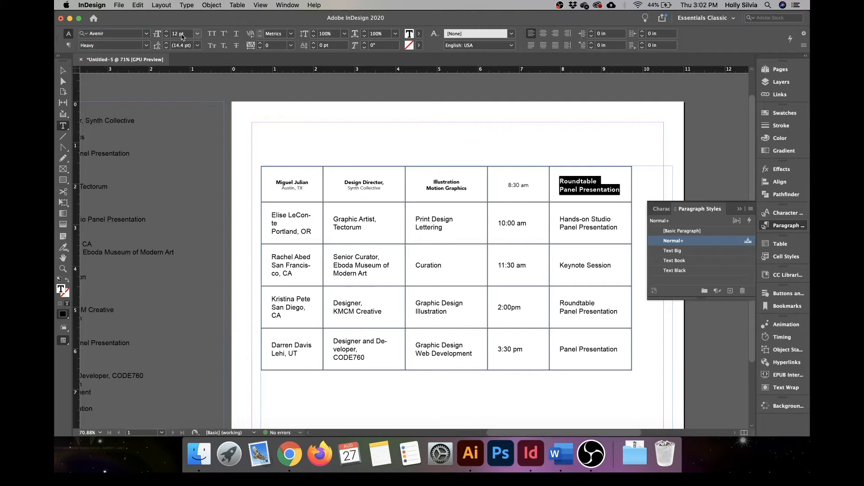
left_click(166, 36)
left_click(166, 36)
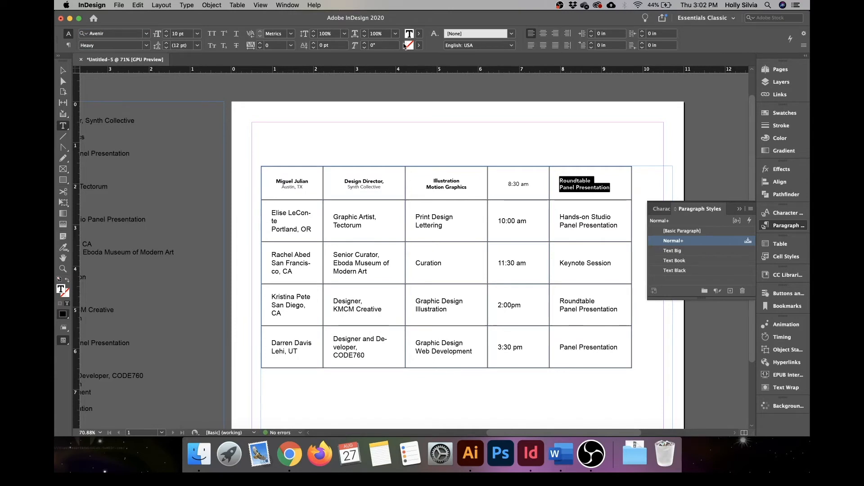
left_click(423, 35)
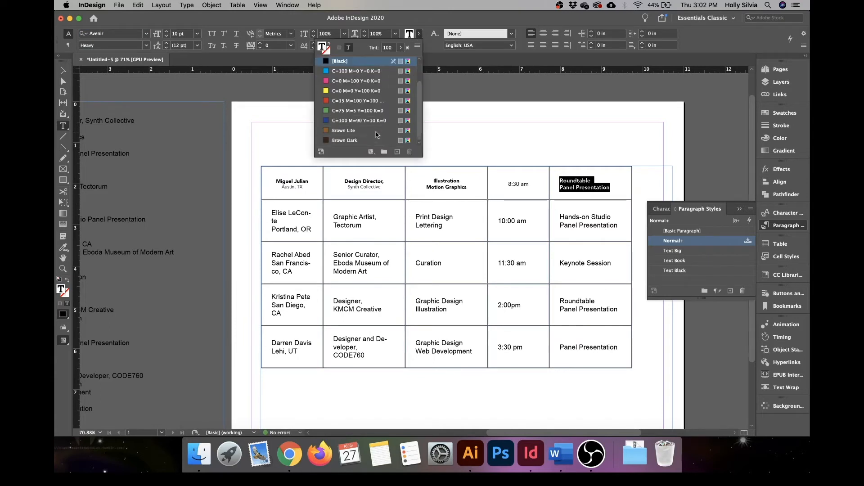
left_click(338, 133)
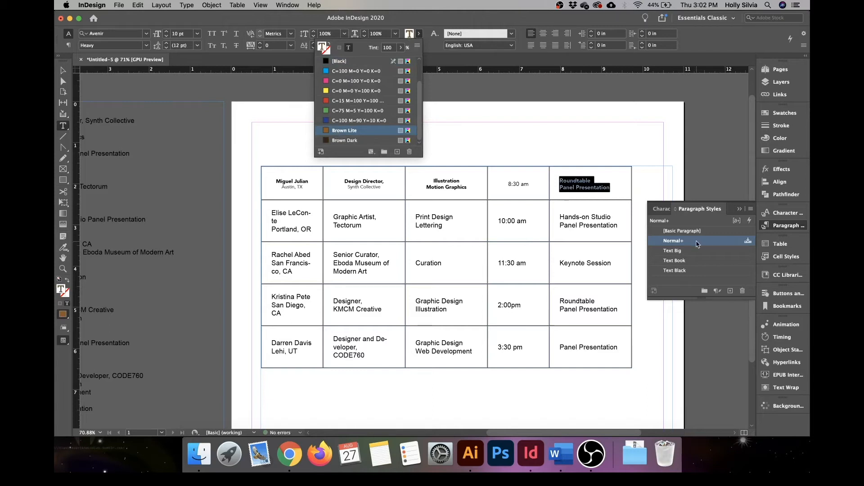
- Create a paragraph style named Text Brown from the first row's "Roundtable Panel Presentation" formatting
left_click(730, 291)
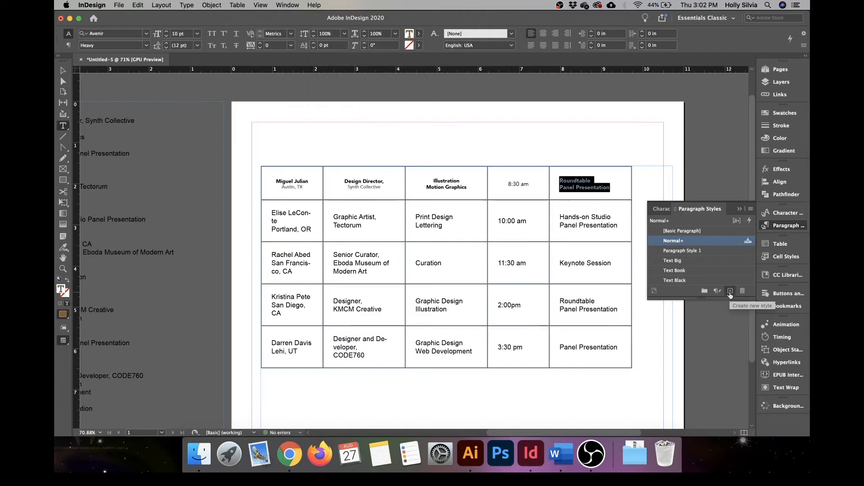
left_click(692, 255)
double_click(692, 254)
type("Text Brown")
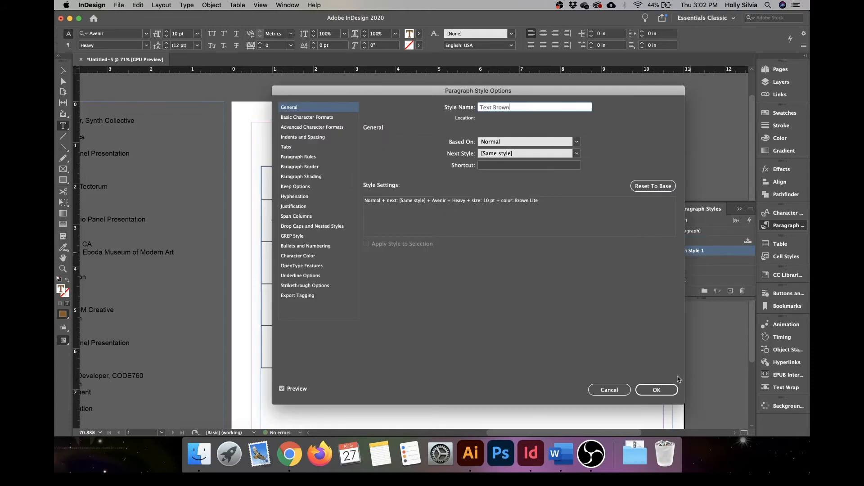
left_click(656, 390)
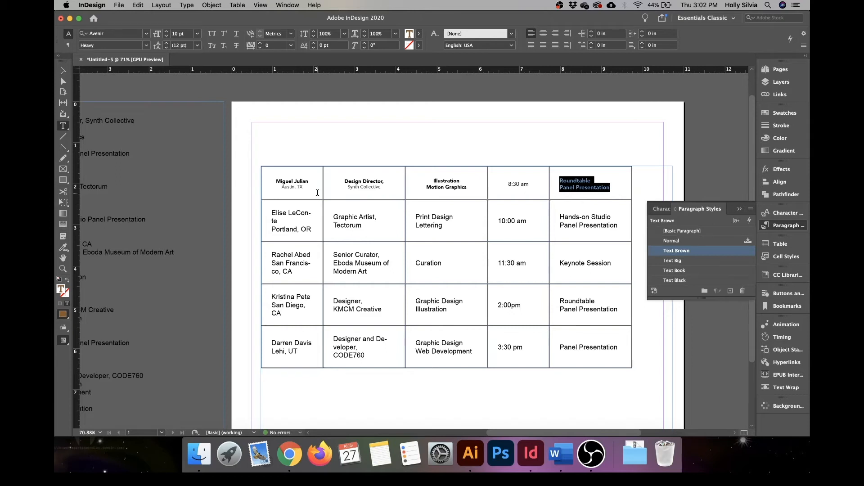
- In the second row, apply Text Black to the speaker's name and "Graphic Artist," and Text Book to the location and "Tectorum"
left_click(298, 217)
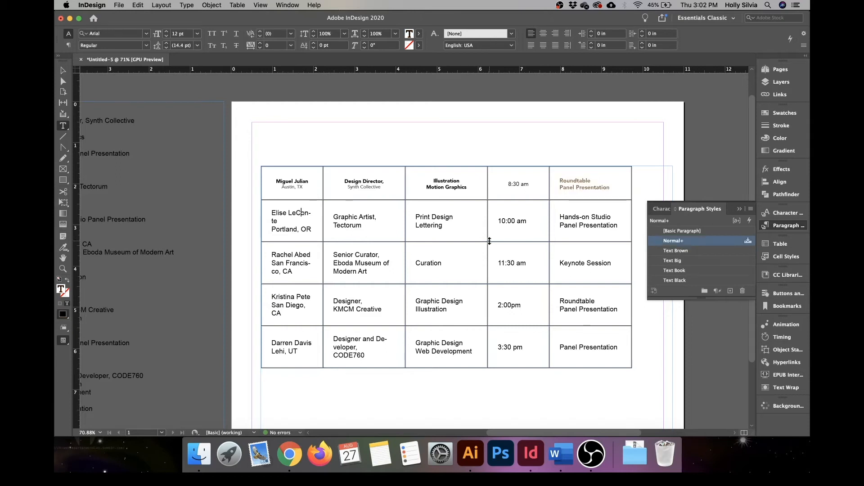
left_click(686, 282)
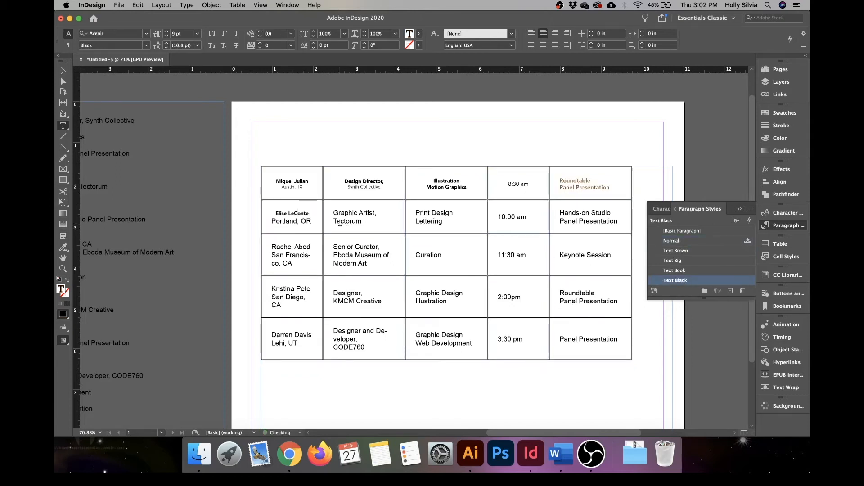
left_click(285, 222)
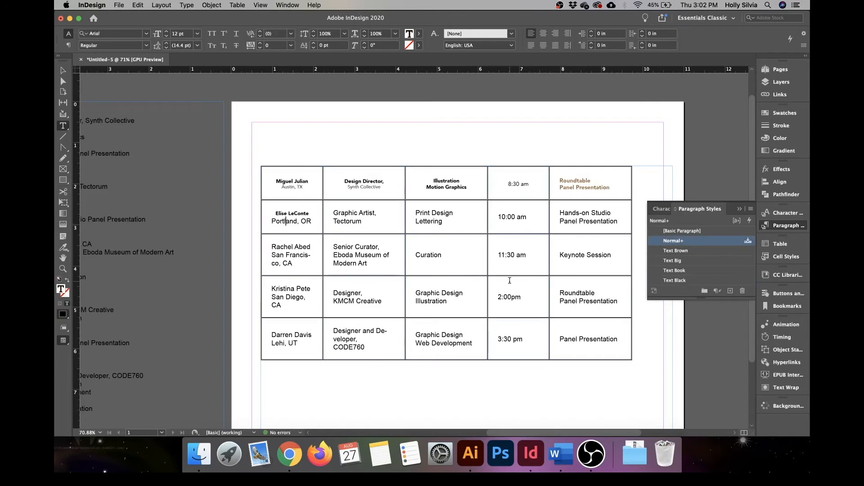
left_click(667, 271)
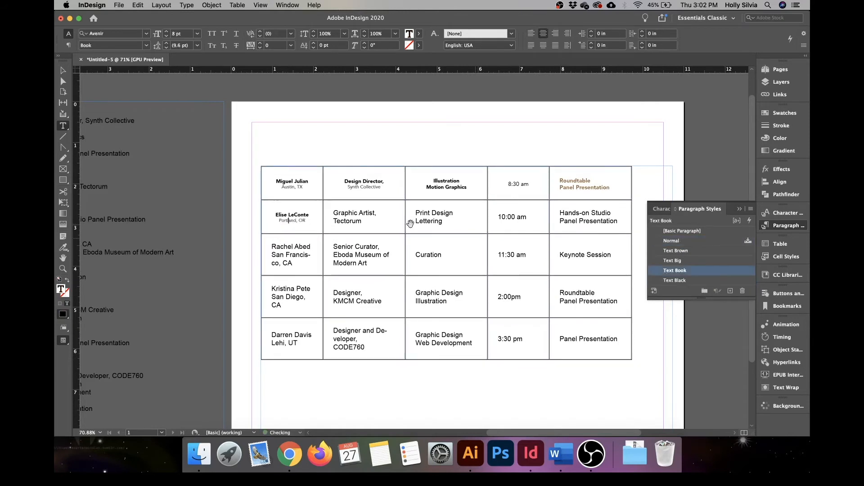
left_click(370, 213)
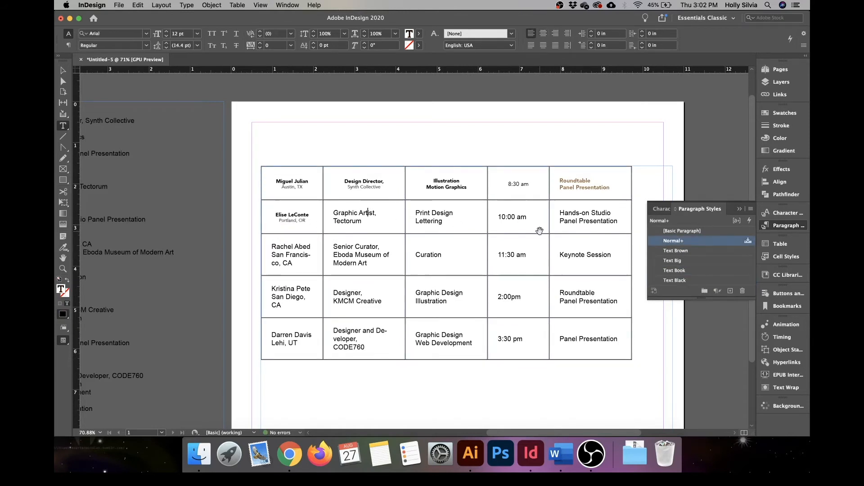
left_click(661, 281)
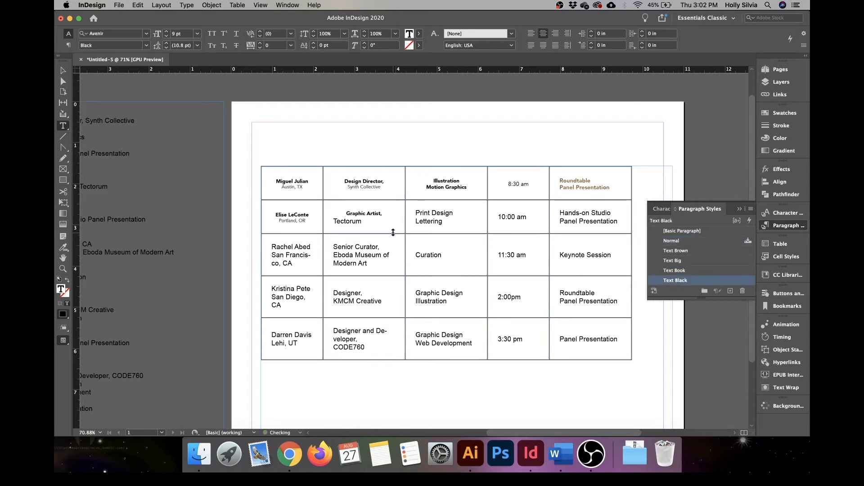
left_click(354, 221)
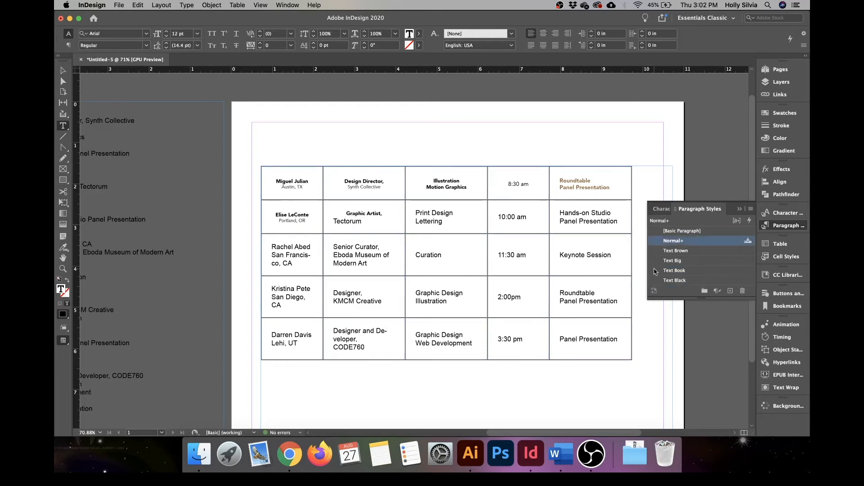
left_click(666, 270)
- Apply the Text Black paragraph style to "Print Design" and "Lettering" in the second row
left_click(434, 213)
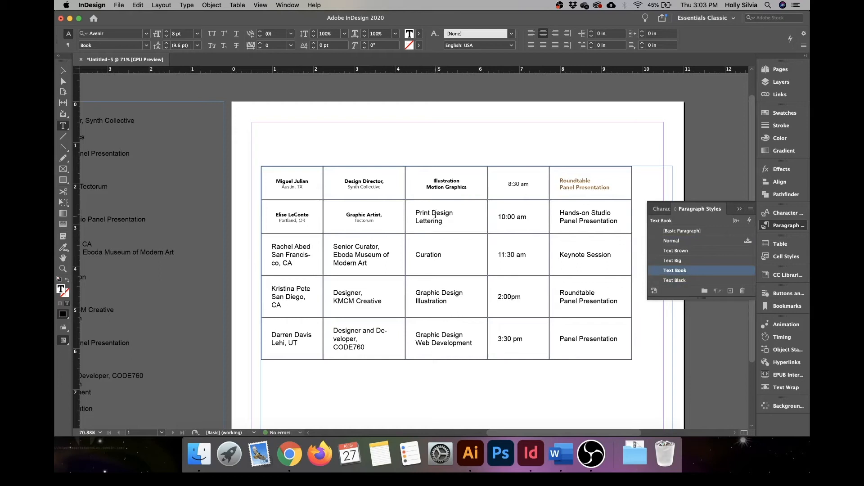
left_click(662, 281)
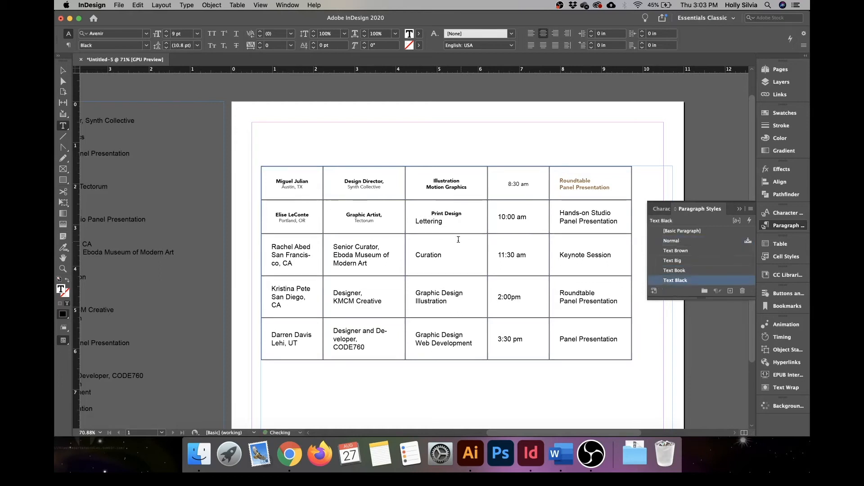
left_click(438, 221)
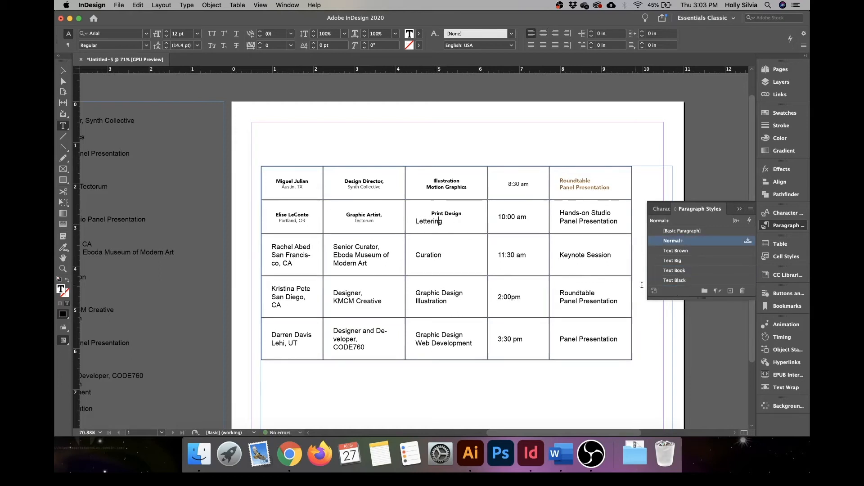
left_click(664, 280)
- Apply Text Big to "10:00 am" and Text Brown to the second row's "Hands-on Studio Panel Presentation"
left_click(516, 221)
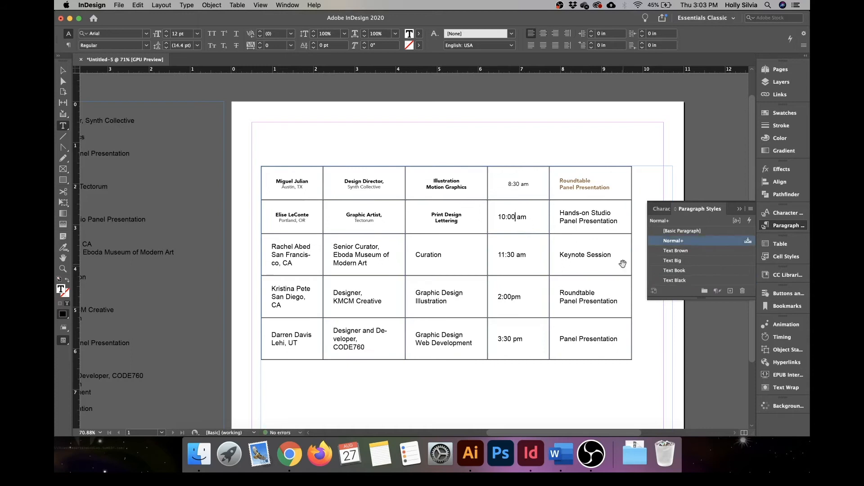
left_click(666, 260)
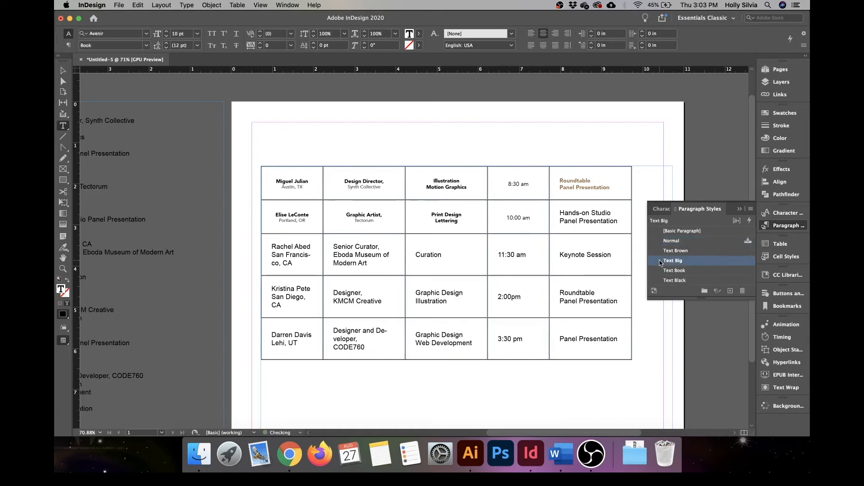
left_click(591, 219)
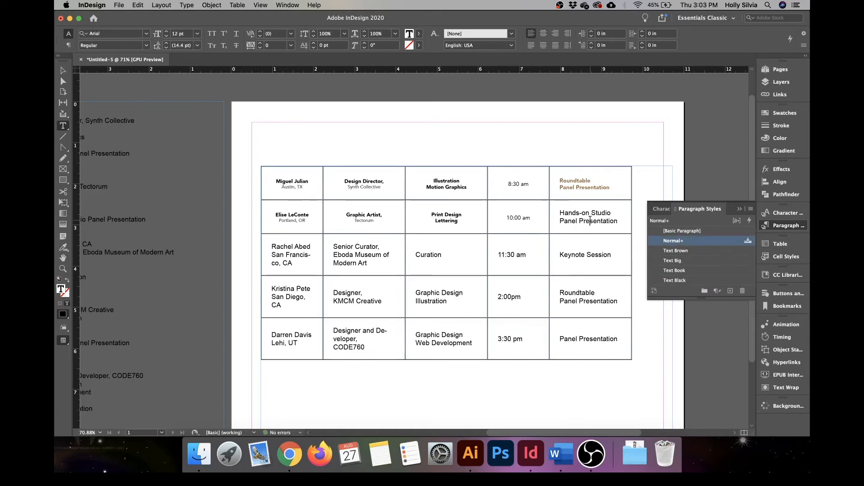
left_click(657, 254)
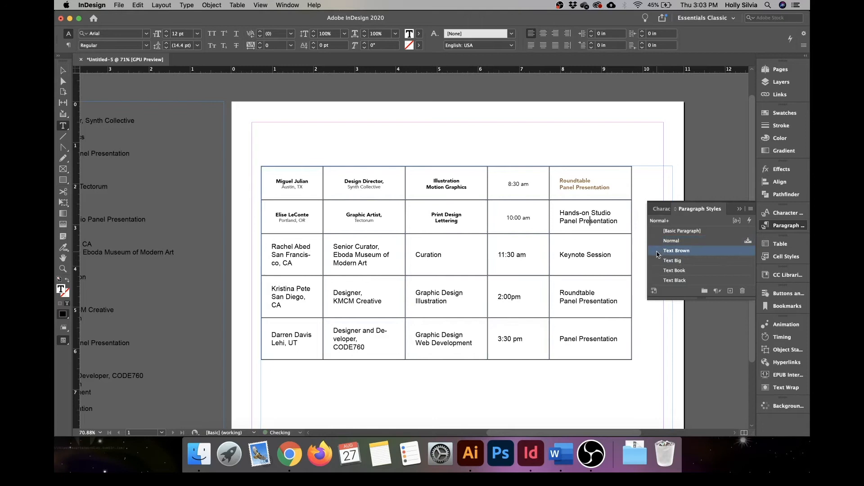
- In the third row, apply Text Black to the speaker's name, "Senior Curator," and "Curation", and Text Book to the location and museum
left_click(290, 248)
left_click(675, 280)
key("Down")
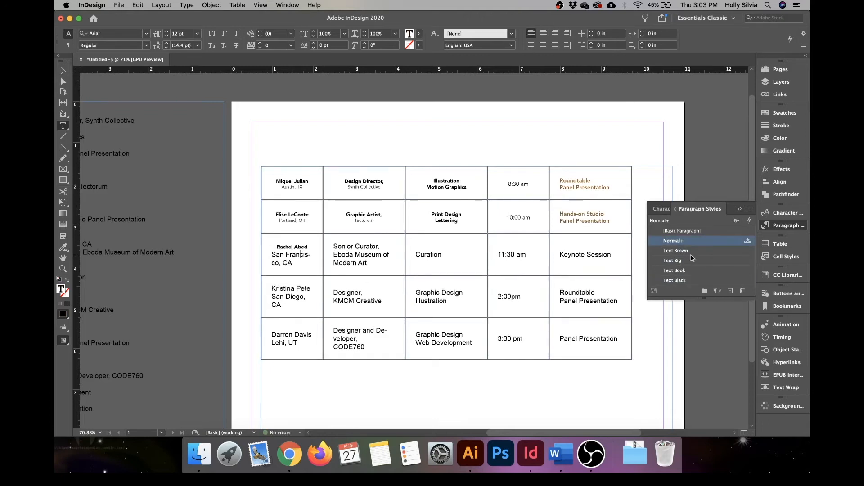
left_click(675, 270)
left_click(380, 246)
left_click(664, 281)
left_click(345, 255)
left_click(674, 270)
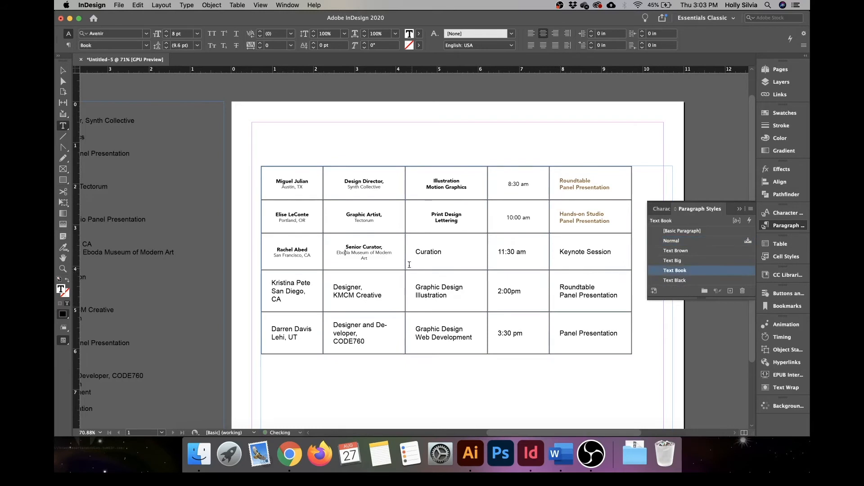
left_click(361, 258)
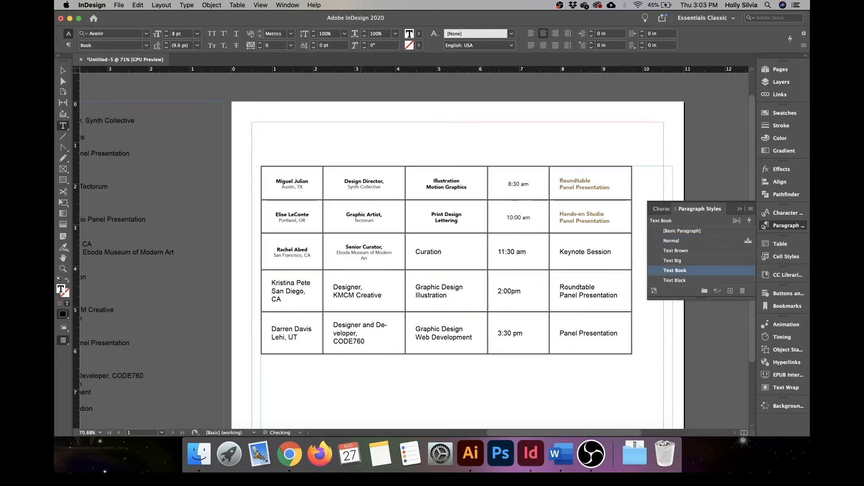
left_click(430, 252)
left_click(659, 281)
- Apply Text Big to "11:30 am" and Text Brown to "Keynote Session" in the third row
left_click(521, 252)
left_click(660, 271)
left_click(660, 261)
left_click(588, 252)
left_click(659, 252)
- In the fourth row, apply Text Black to the speaker's name and "Designer," and Text Book to the location and "KMCM Creative"
left_click(291, 283)
left_click(660, 281)
left_click(279, 299)
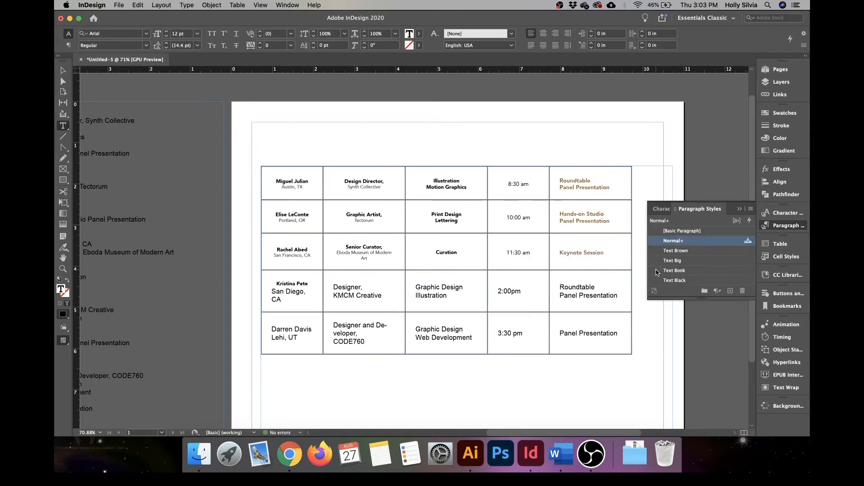
left_click(660, 271)
left_click(347, 285)
left_click(660, 281)
left_click(363, 292)
left_click(674, 271)
- Apply the Text Black paragraph style to "Graphic Design" and "Illustration" in the fourth row
left_click(439, 284)
left_click(676, 280)
left_click(442, 290)
left_click(671, 280)
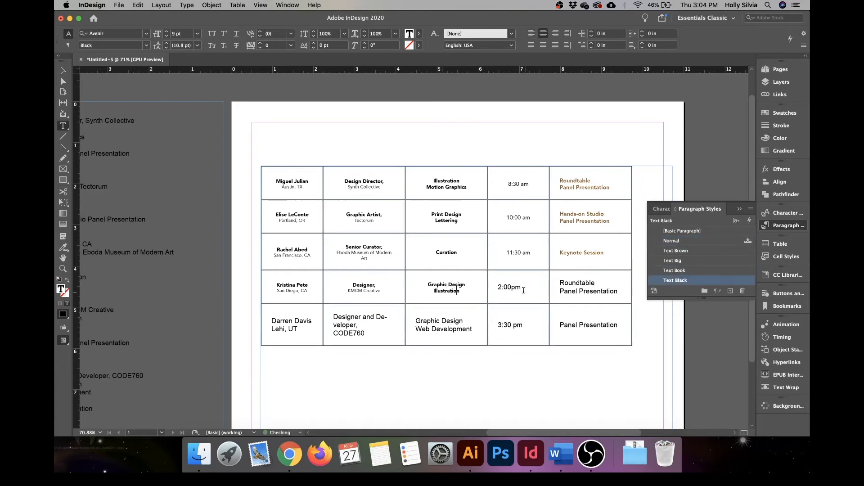
- Apply Text Big to "2:00pm" and Text Brown to the fourth row's "Roundtable Panel Presentation"
left_click(526, 290)
left_click(663, 262)
left_click(587, 284)
left_click(670, 250)
- In the fifth row, apply Text Black to the speaker's name and "Designer and Developer," and Text Book to the location and "CODE760"
left_click(291, 320)
left_click(674, 280)
left_click(294, 329)
left_click(674, 270)
left_click(355, 319)
left_click(675, 280)
left_click(349, 325)
left_click(658, 272)
- Apply the Text Black paragraph style to "Graphic Design" and "Web Development" in the fifth row
left_click(450, 317)
left_click(661, 280)
left_click(451, 325)
left_click(661, 280)
- Apply Text Big to "3:30 pm" and Text Brown to "Panel Presentation" in the fifth row
left_click(523, 333)
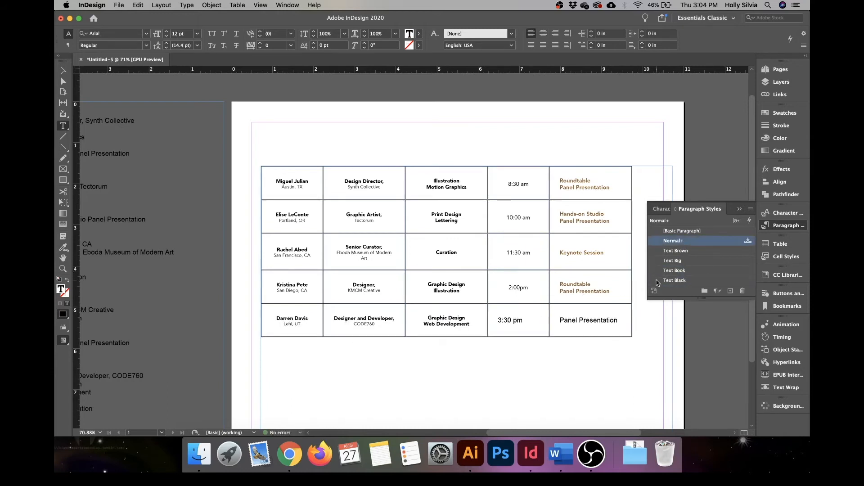
left_click(658, 270)
left_click(597, 320)
left_click(655, 257)
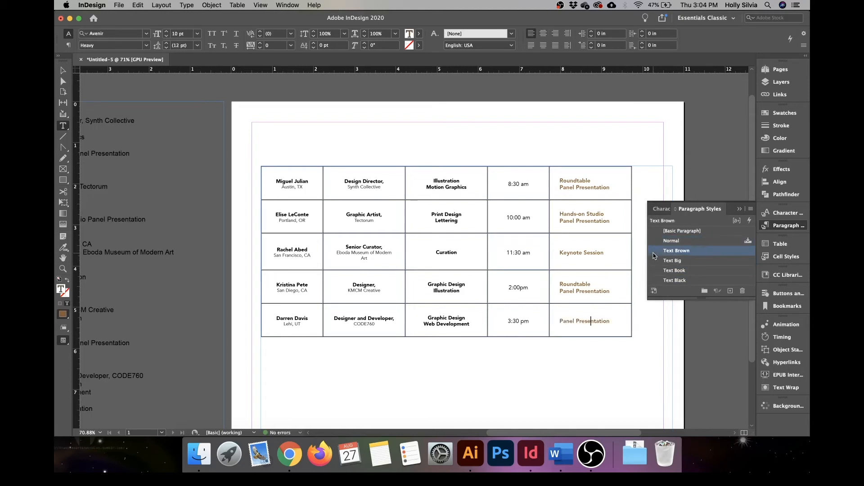
- Insert one new column to the left of the table's job-title column
left_click(63, 70)
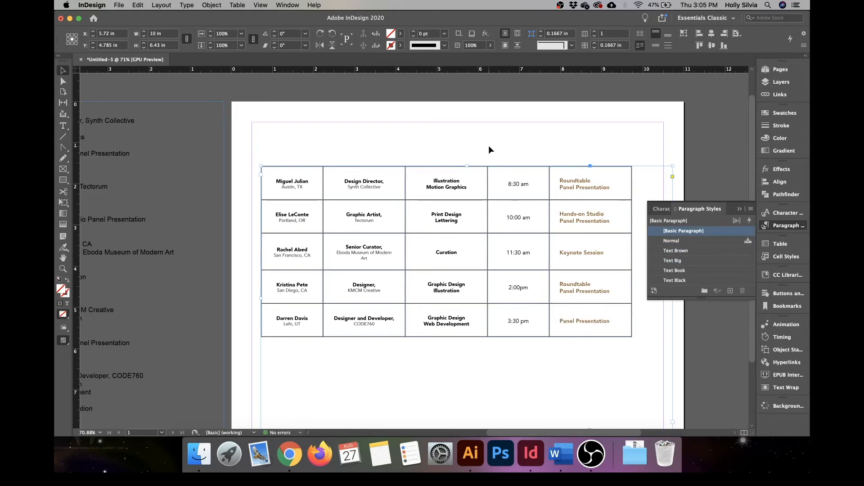
key("t")
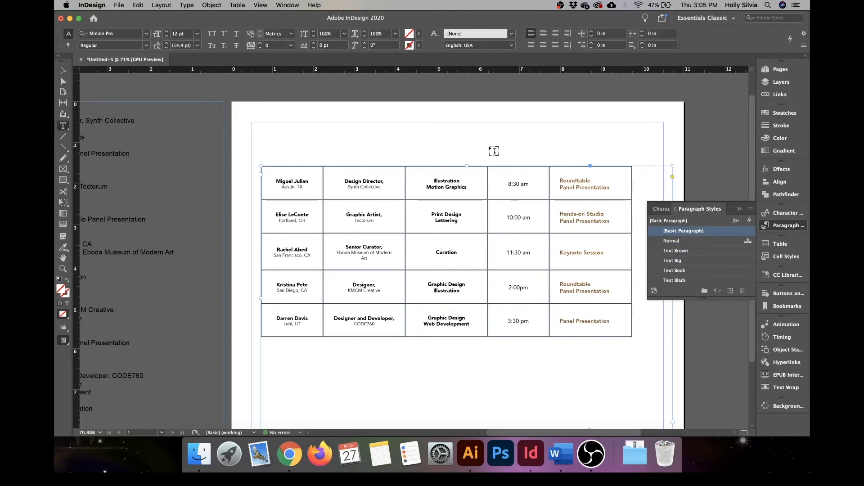
left_click(365, 163)
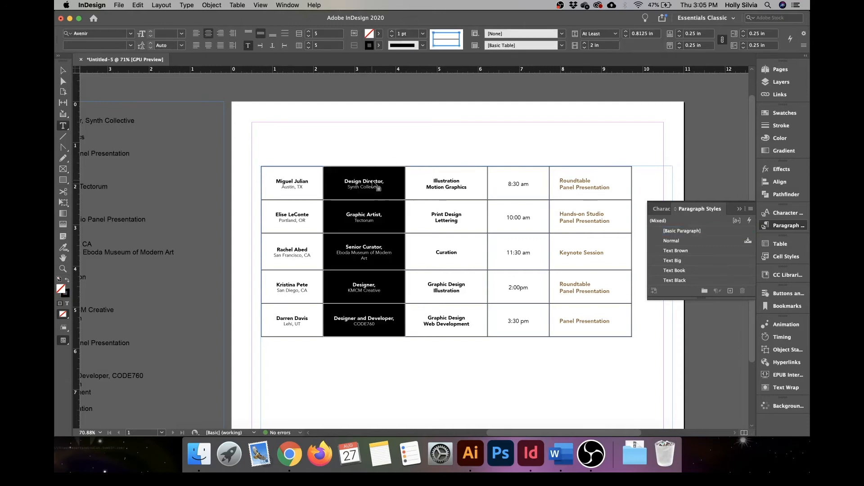
right_click(372, 182)
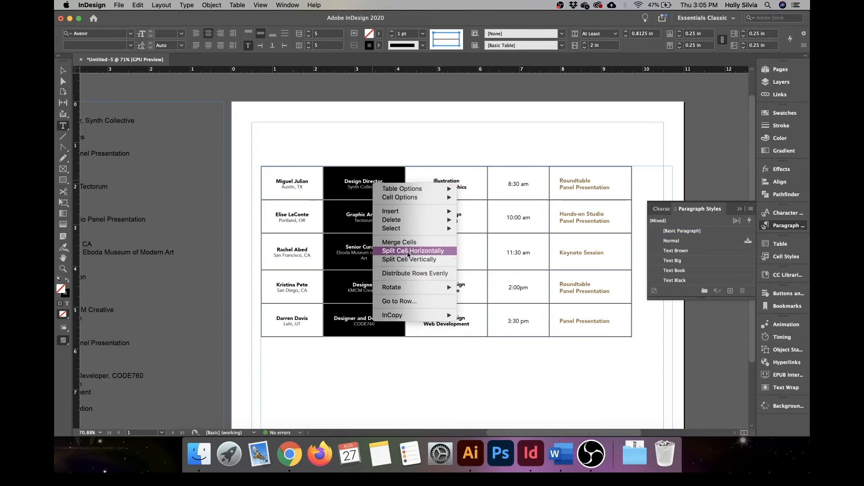
mouse_move(439, 211)
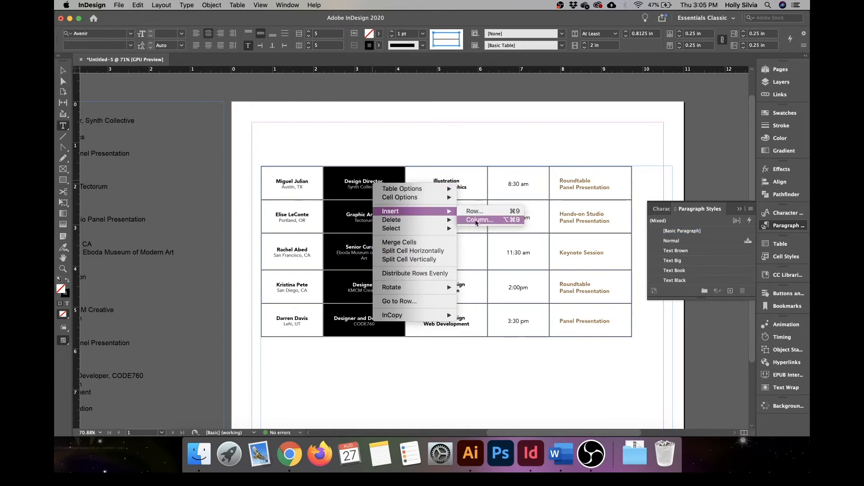
left_click(475, 220)
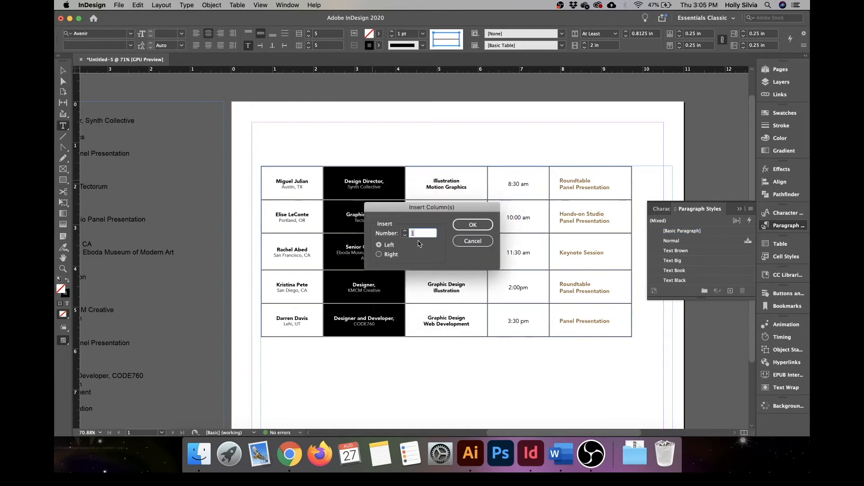
left_click(479, 225)
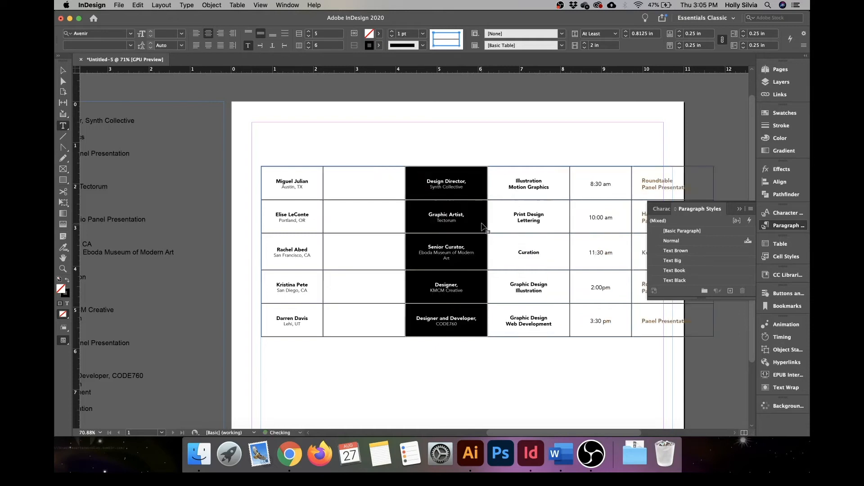
- Set the width of the new empty column to 0.85 in
left_click(369, 162)
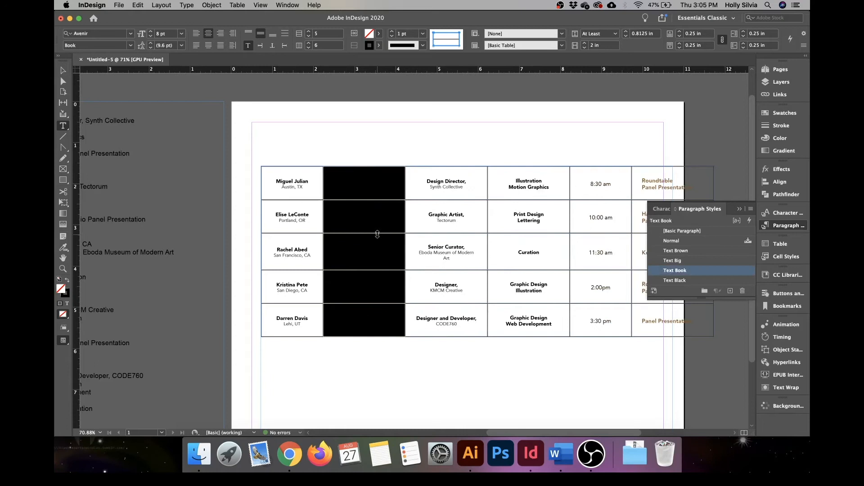
left_click(783, 244)
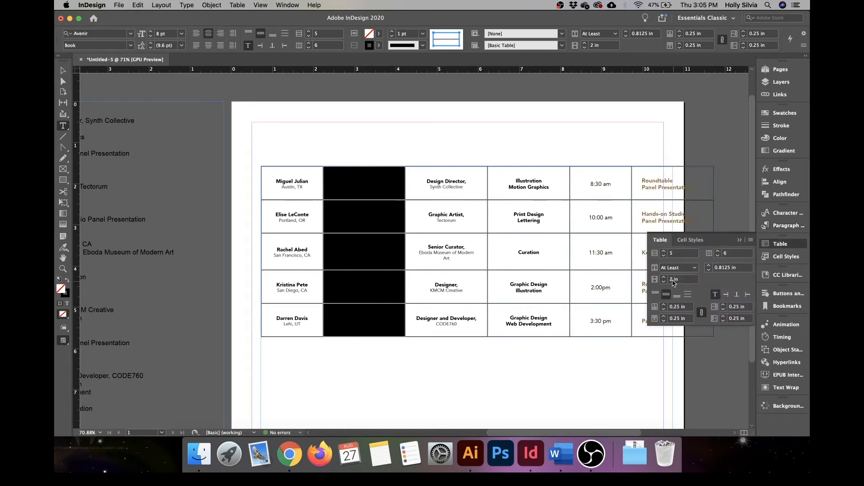
left_click(674, 281)
type(".8")
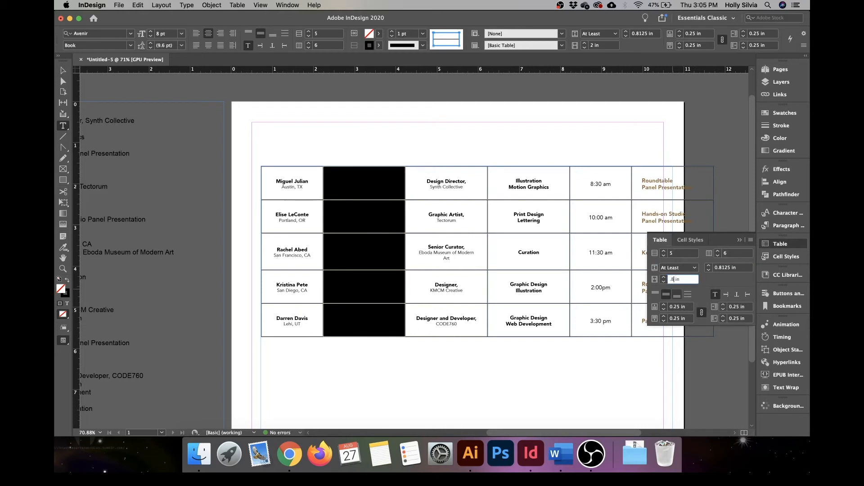
type("5")
key("Return")
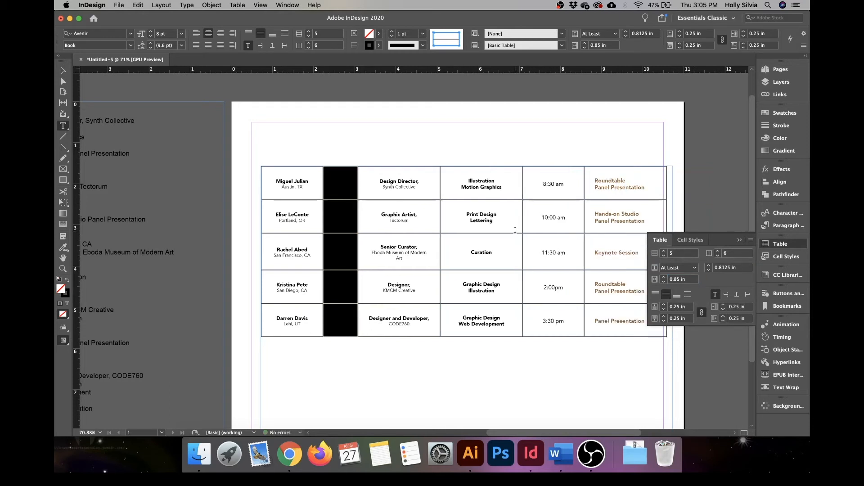
- In the empty column's graphic cell options, set all cell insets to 0.1 in and enable Clip Contents to Cell
left_click(238, 5)
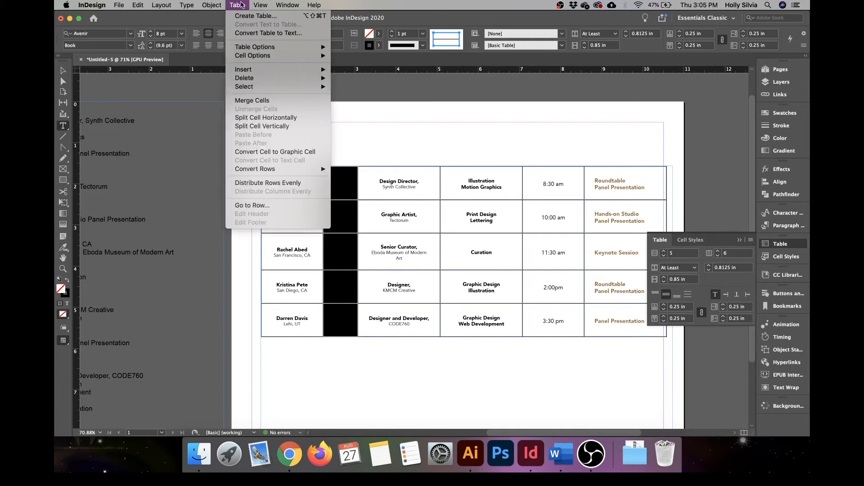
mouse_move(300, 55)
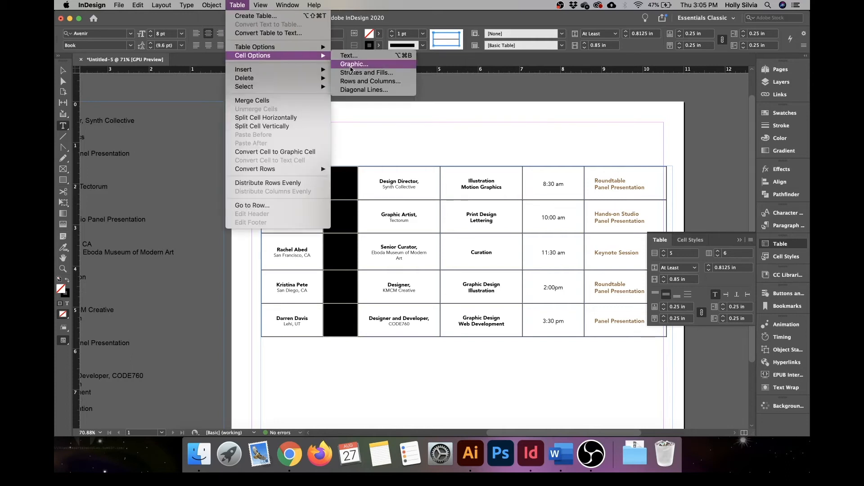
left_click(339, 66)
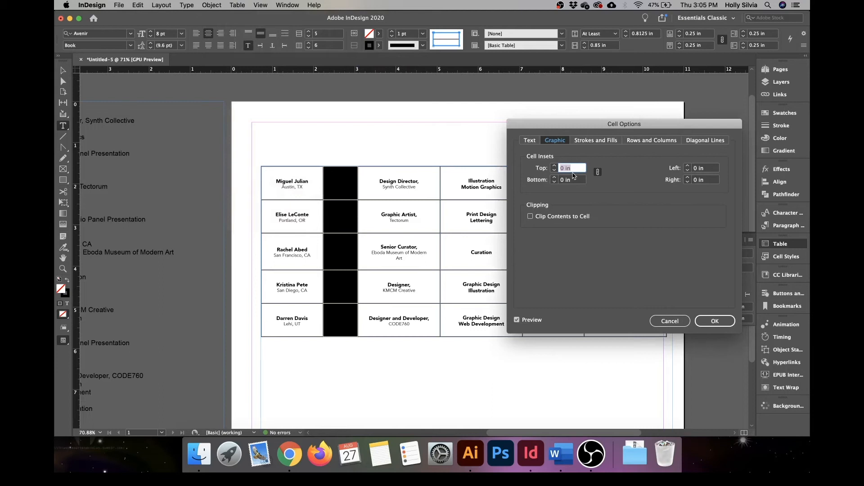
key("BackSpace")
key("Tab")
left_click(560, 220)
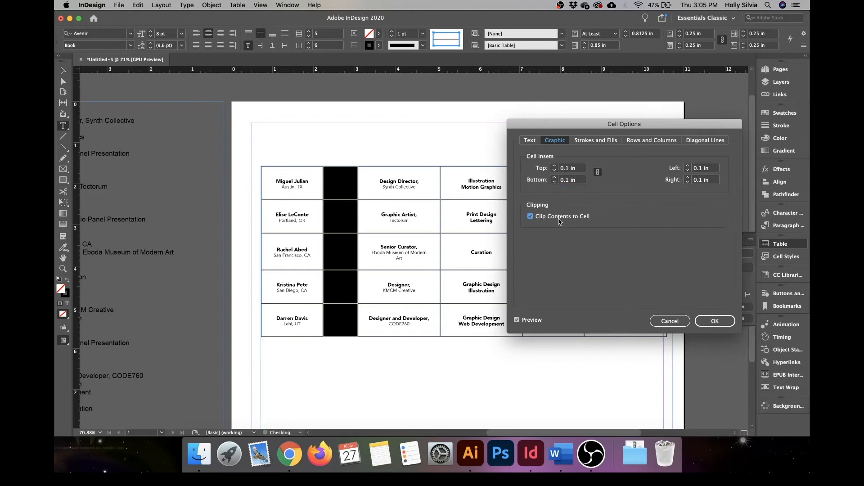
left_click(720, 322)
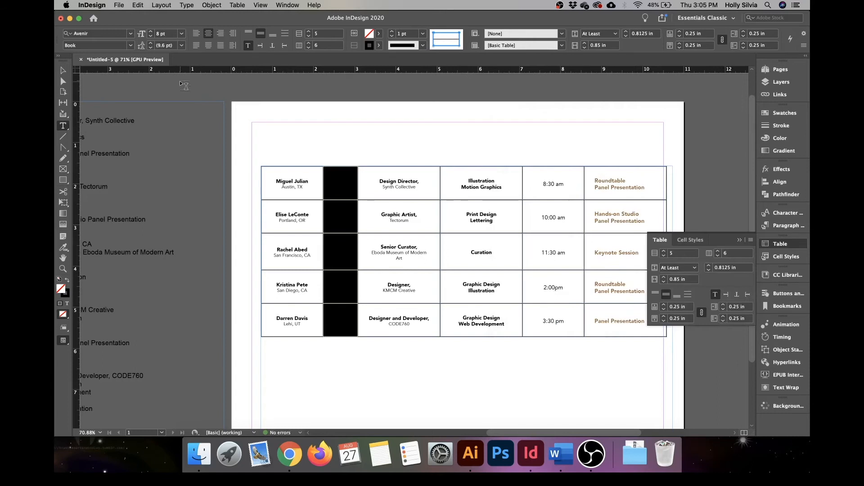
- Convert the empty column's cells to graphic cells and deselect the table
right_click(341, 193)
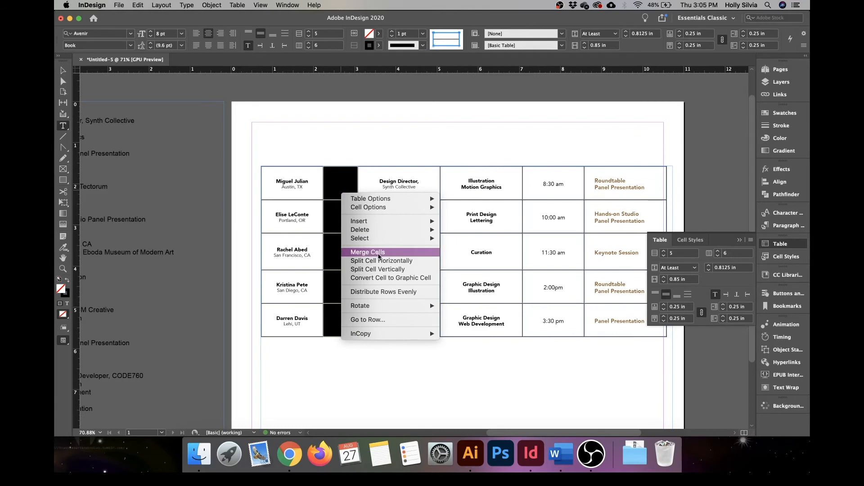
left_click(425, 279)
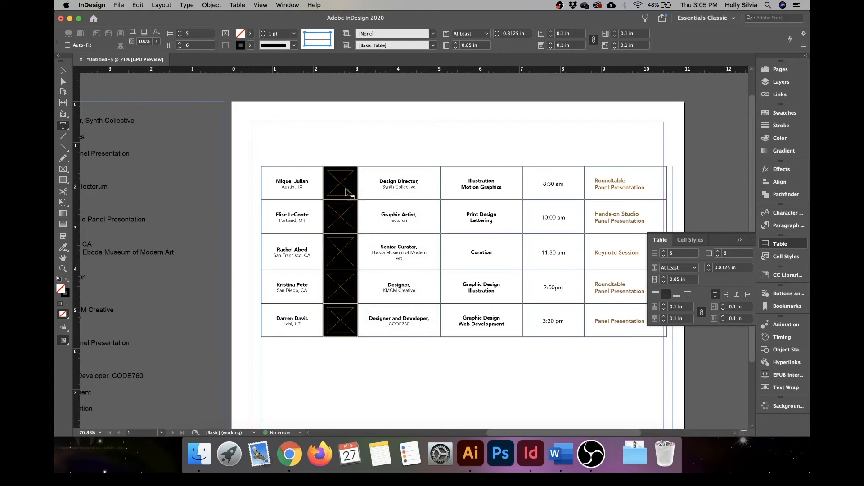
left_click(61, 71)
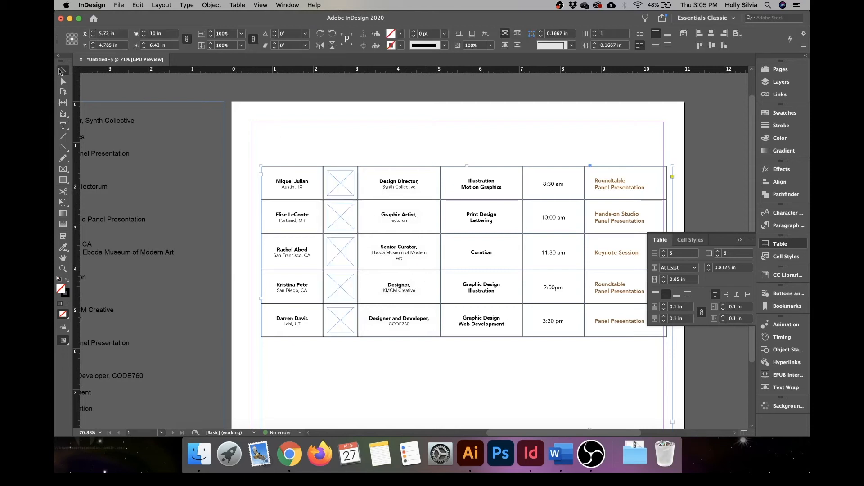
left_click(400, 145)
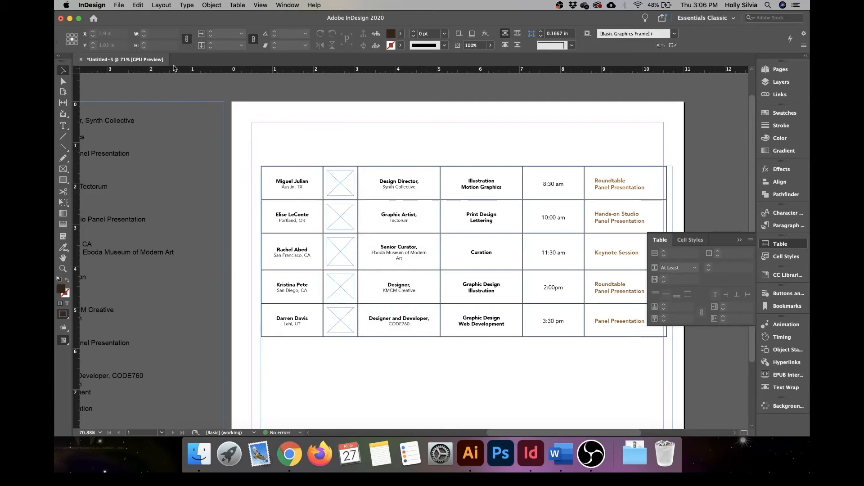
- Load the five speaker portrait .ai files from the Lesson 004 folder for placing
left_click(119, 5)
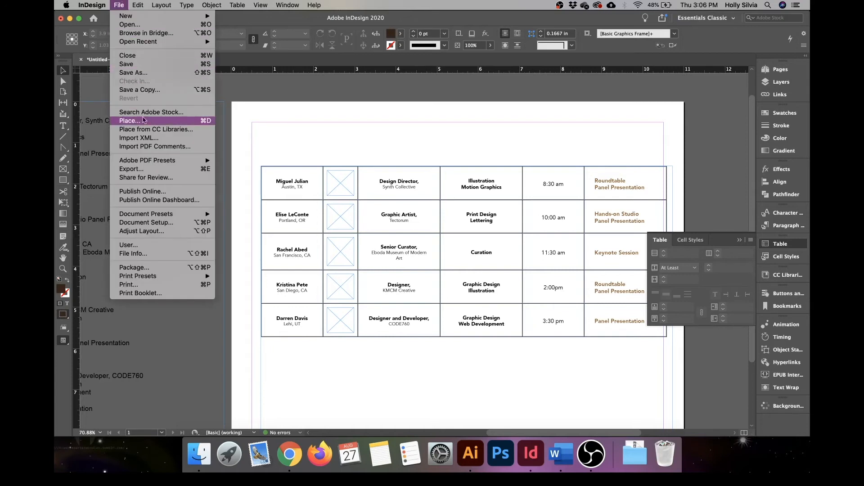
left_click(130, 120)
left_click(518, 119)
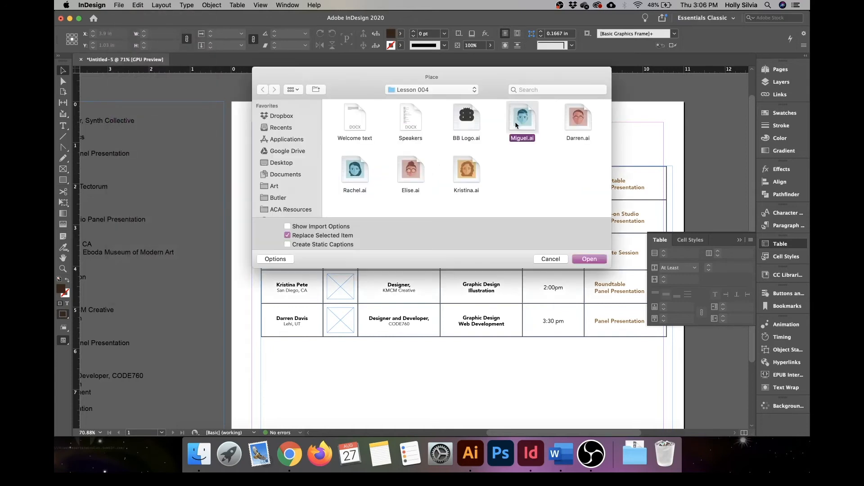
left_click(584, 120, "shift")
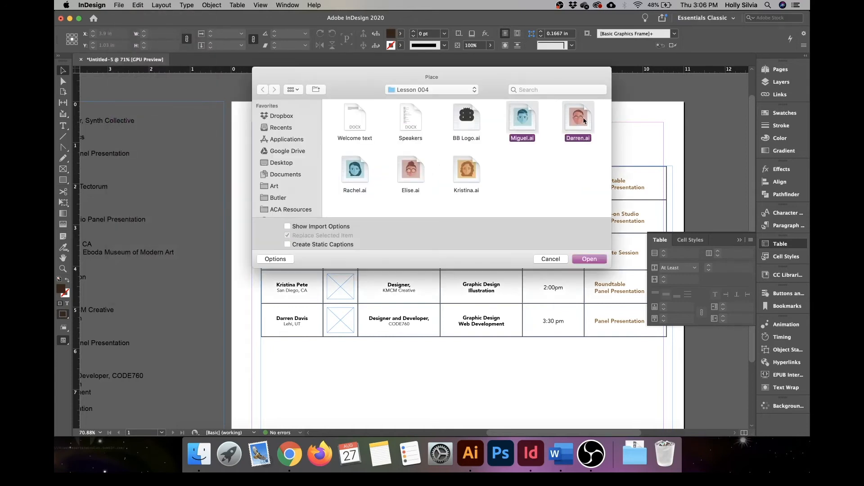
left_click(352, 173, "shift")
left_click(410, 171, "shift")
left_click(477, 171, "shift")
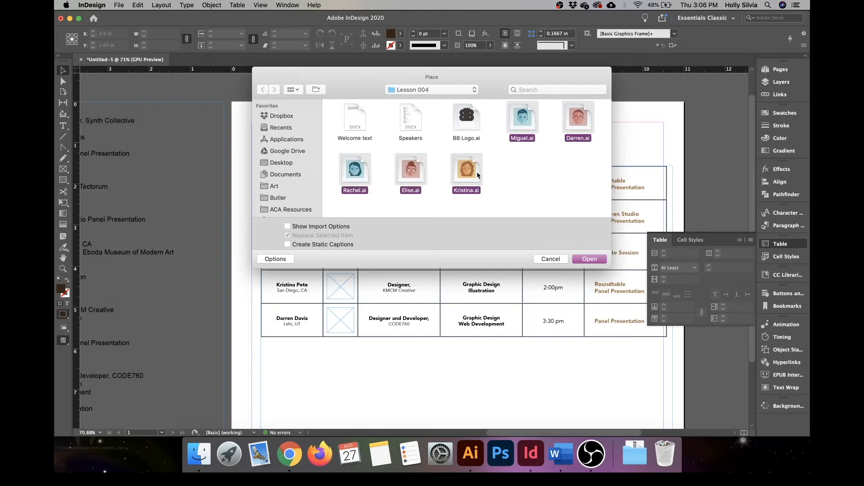
left_click(587, 260)
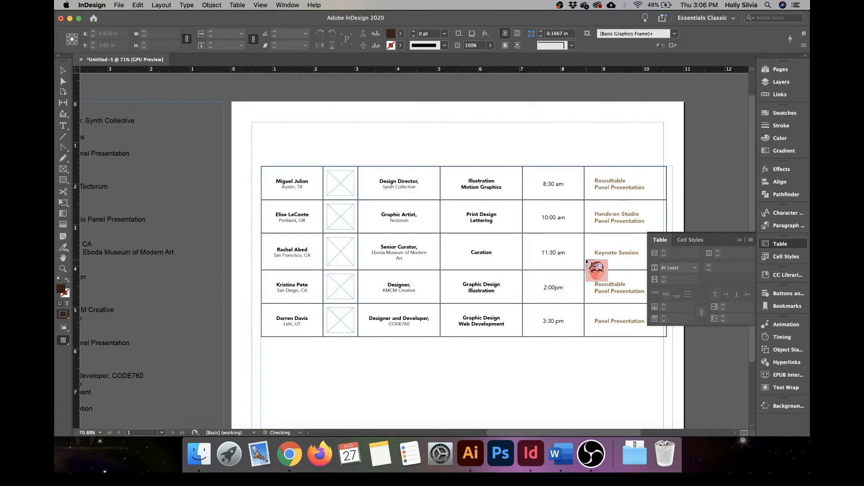
- Place each portrait in the graphic cell of its matching speaker's row, filling all five rows, and deselect
left_click(342, 316)
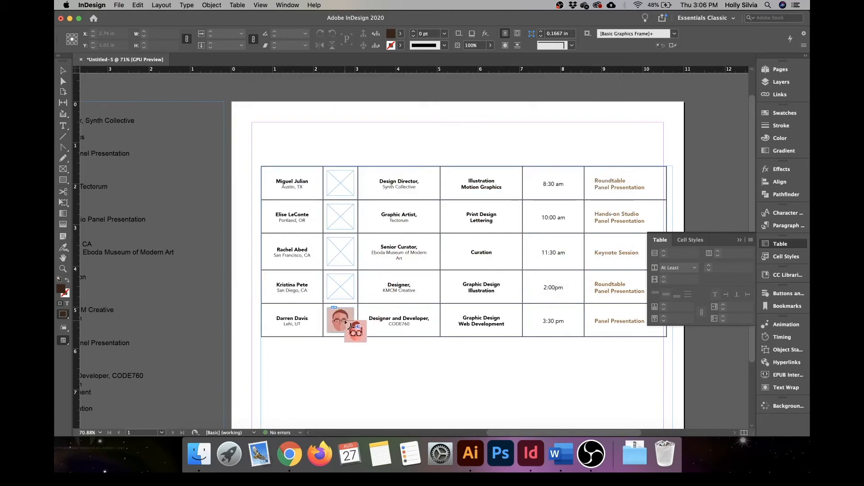
left_click(329, 210)
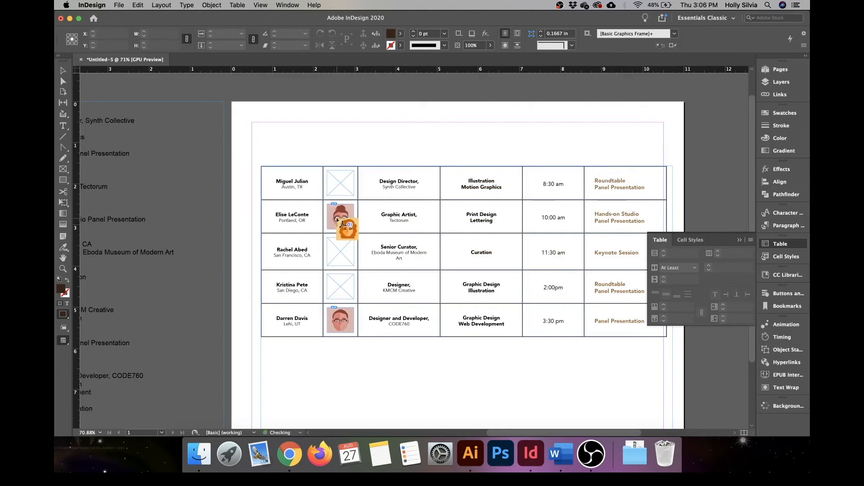
left_click(339, 285)
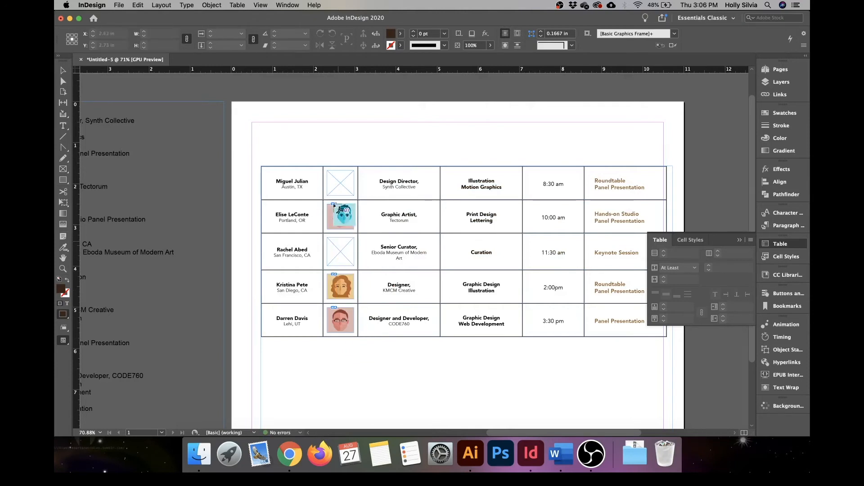
left_click(339, 184)
left_click(340, 252)
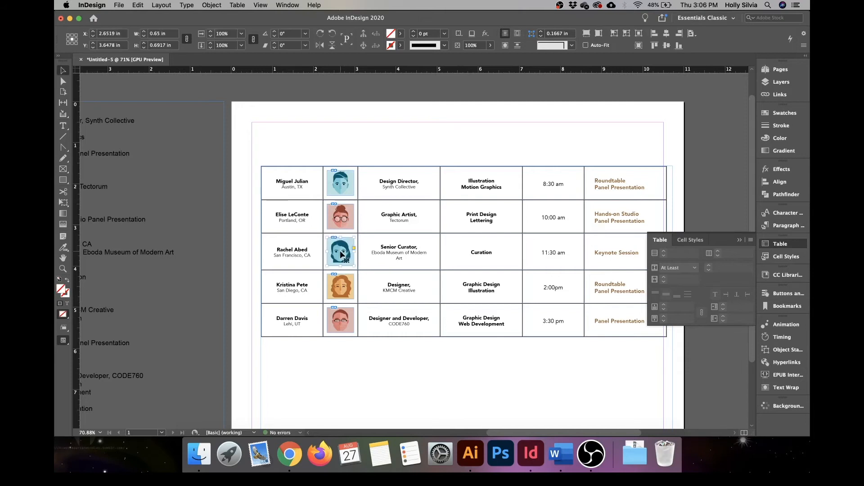
left_click(395, 144)
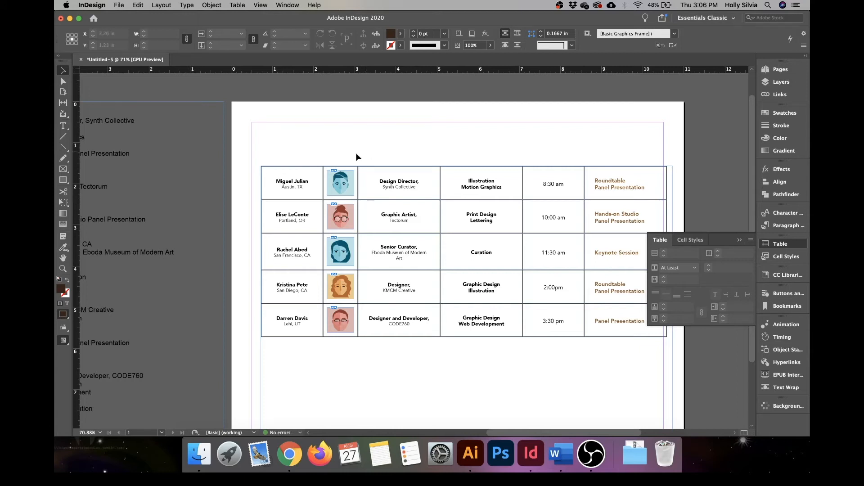
- Move the portrait column ahead of the speaker name column so it becomes the table's first column
key("t")
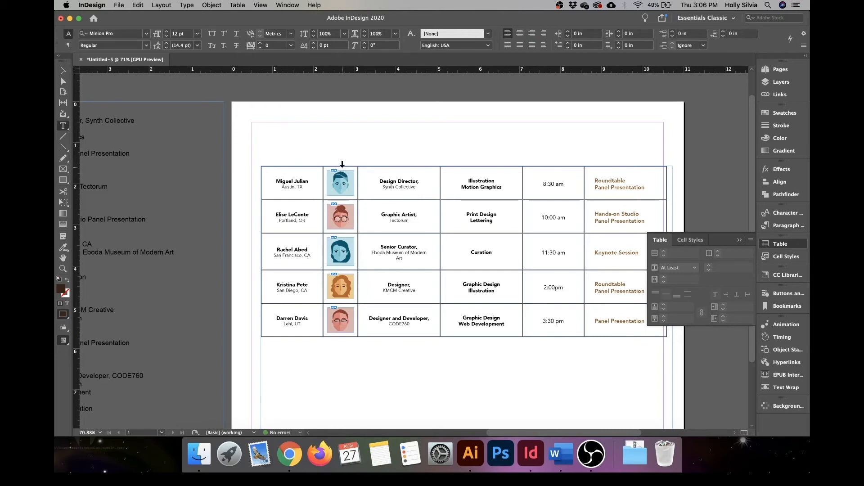
left_click(342, 164)
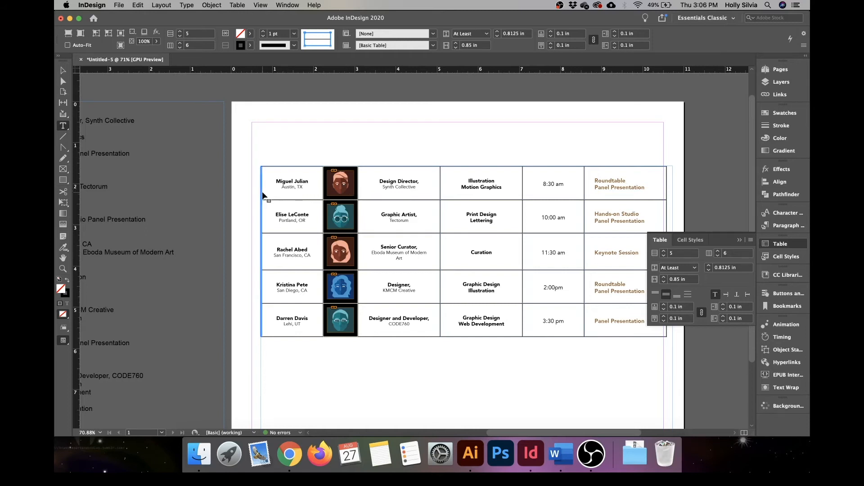
left_click_drag(263, 196, 262, 195)
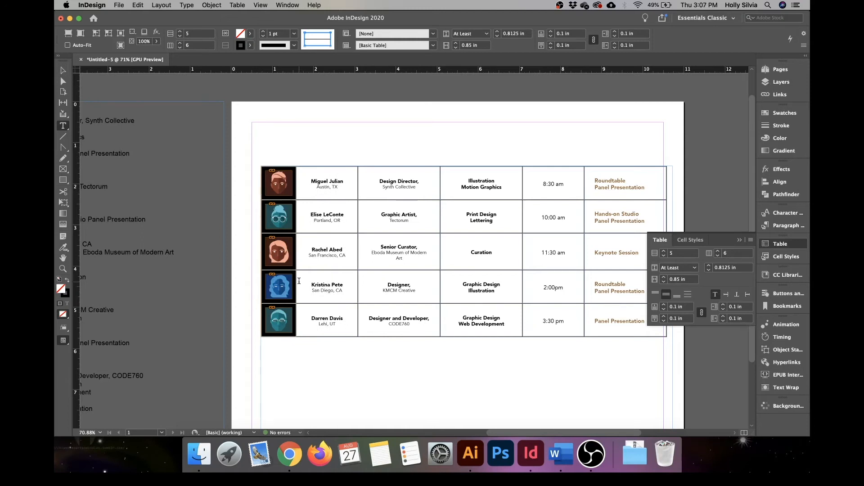
- Move the 2:00pm speaker's row above the 11:30 am row and deselect it
left_click(257, 285)
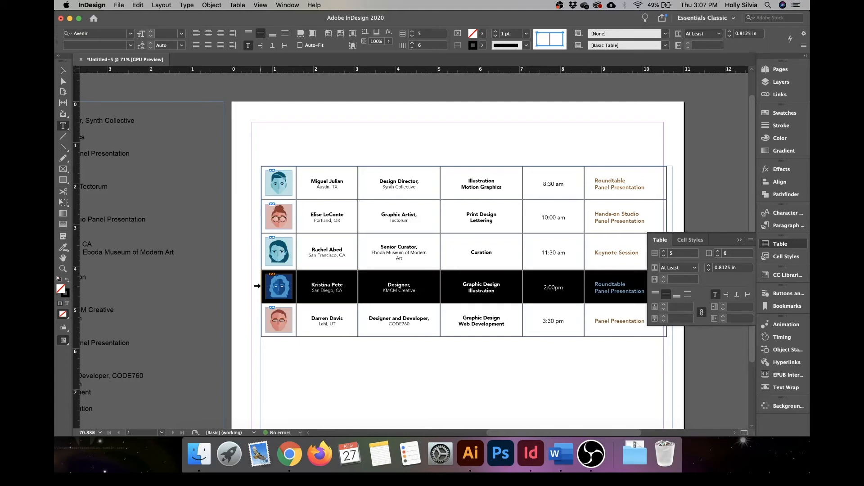
mouse_move(257, 286)
left_mouse_down()
mouse_move(254, 249)
mouse_move(256, 293)
left_mouse_up()
left_click_drag(339, 289, 336, 254)
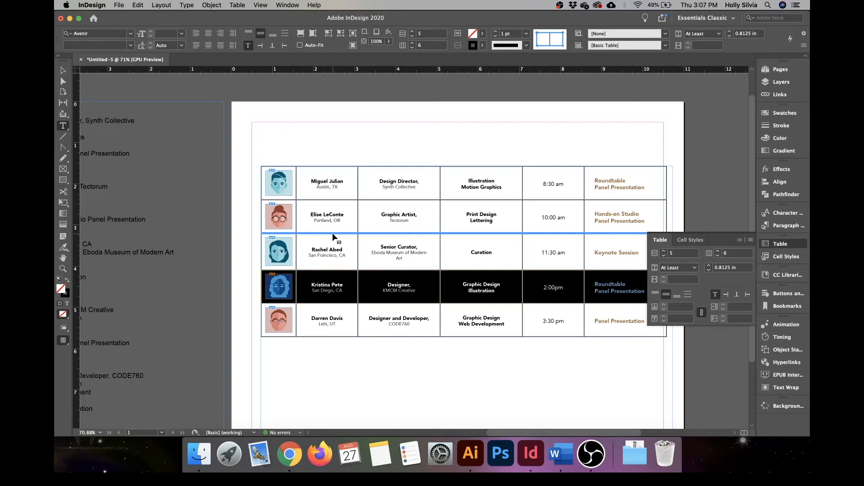
left_click_drag(331, 233, 332, 233)
left_click(348, 247)
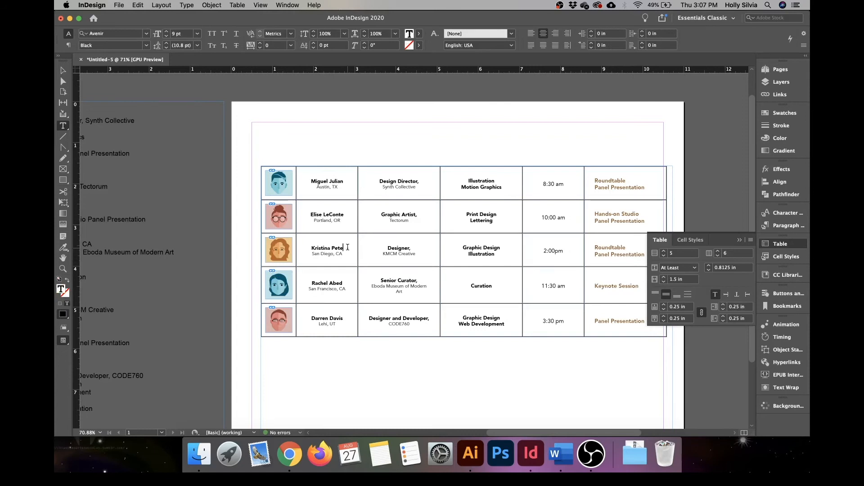
- Add one header row to the table through its table setup options
left_click(342, 189)
left_click(239, 8)
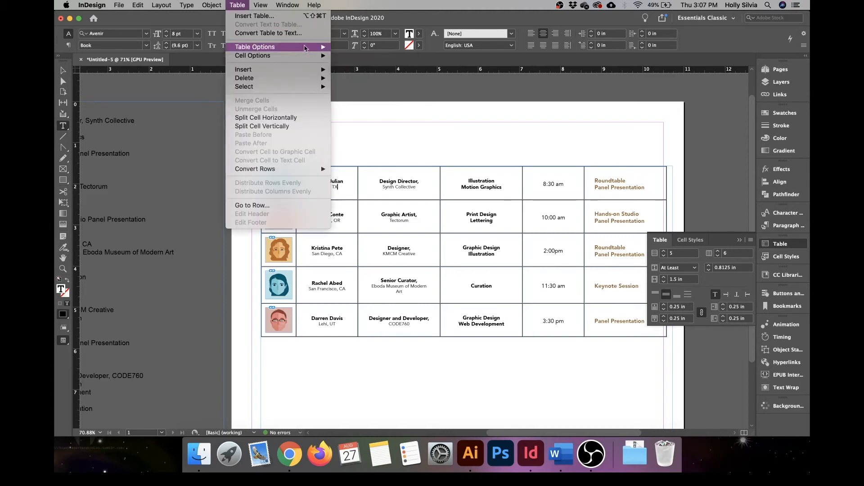
mouse_move(311, 47)
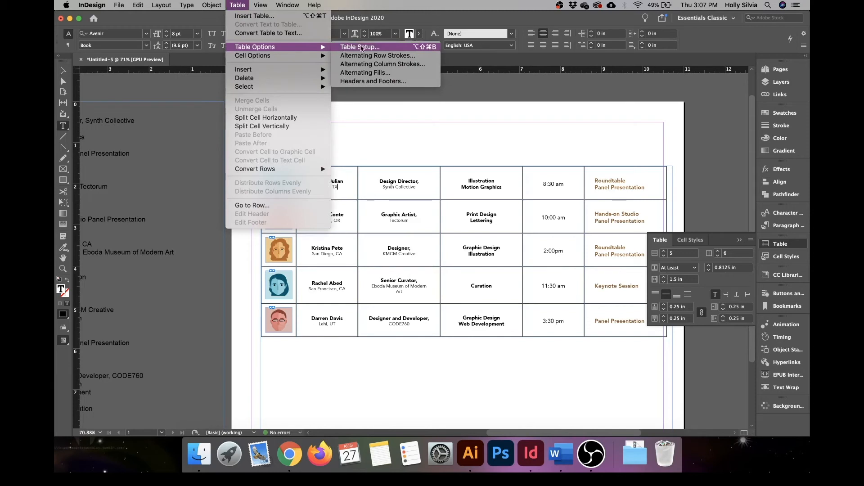
left_click(360, 48)
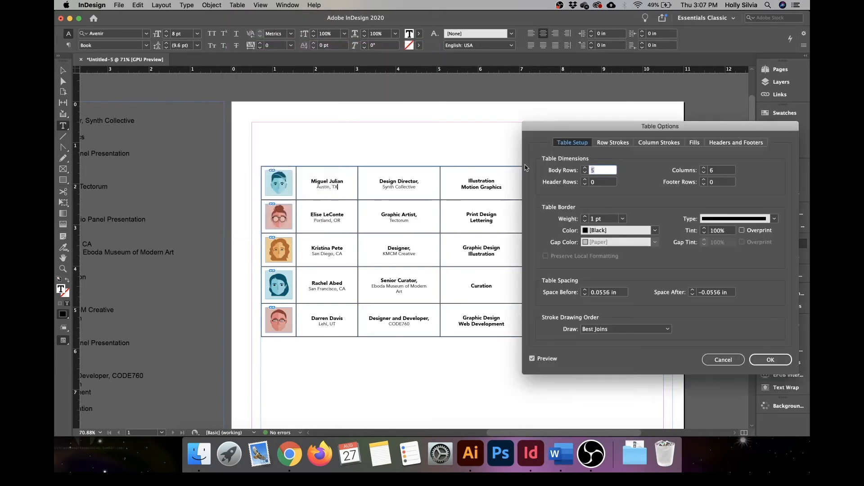
left_click(585, 180)
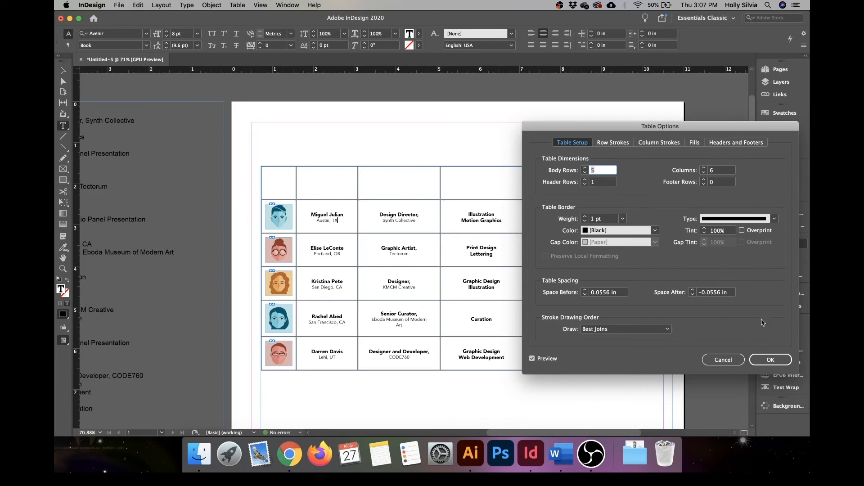
left_click(760, 358)
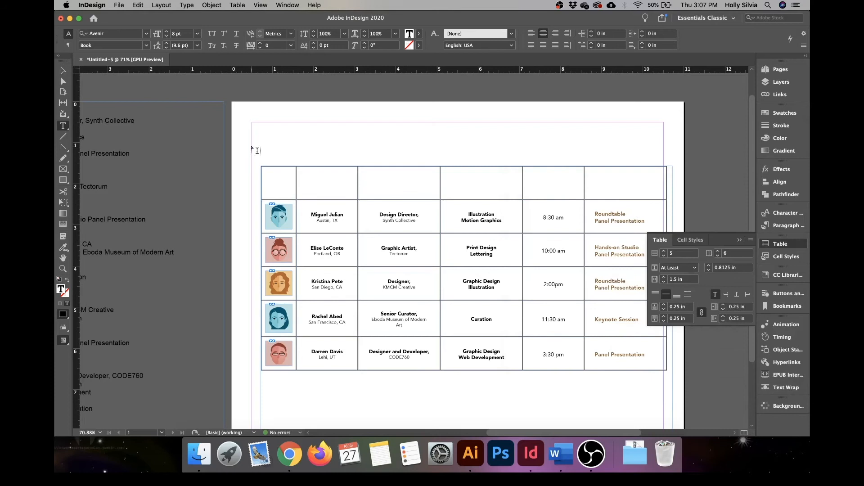
- Merge all cells of the empty header row into a single cell and deselect it
left_click(260, 181)
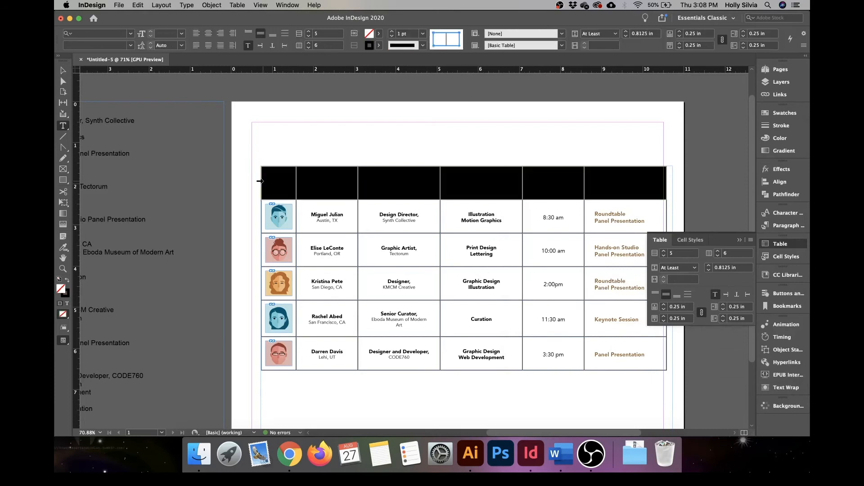
right_click(286, 183)
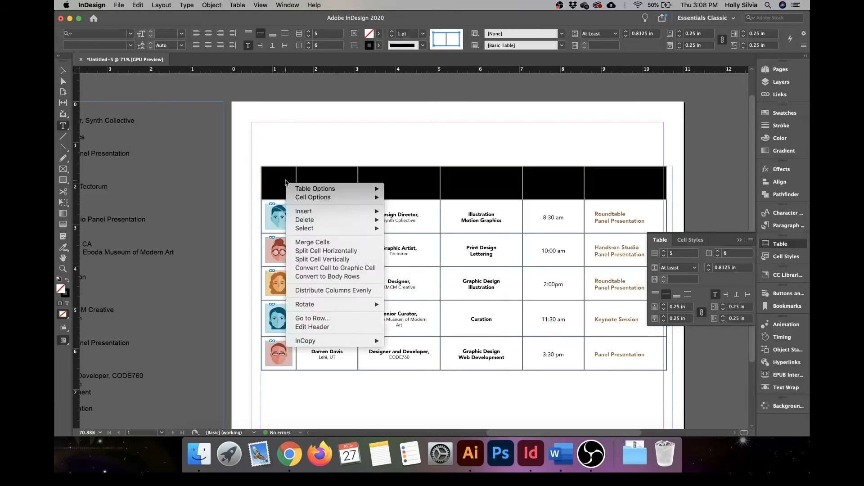
left_click(317, 243)
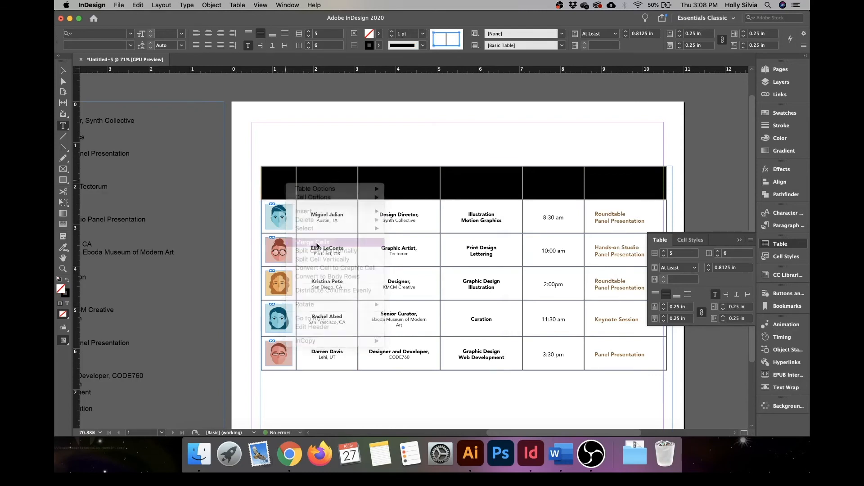
left_click(605, 190)
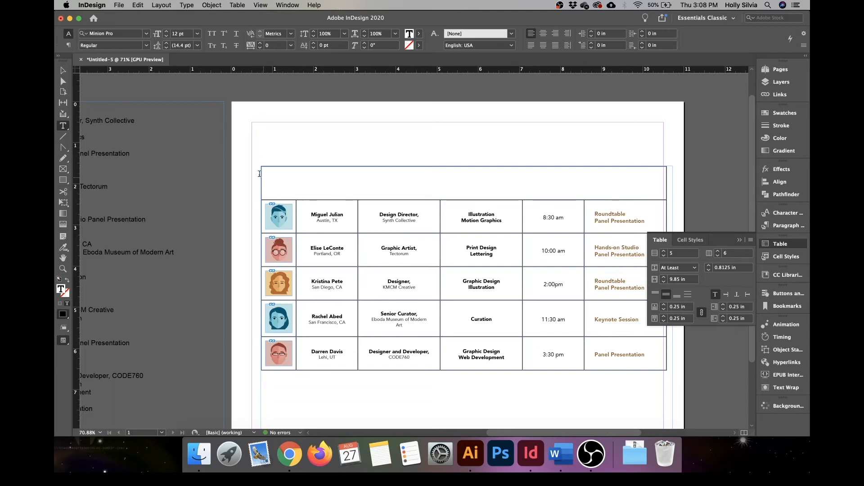
- Set the table border to a weight of 2 pt in the Brown Dark swatch
left_click(245, 4)
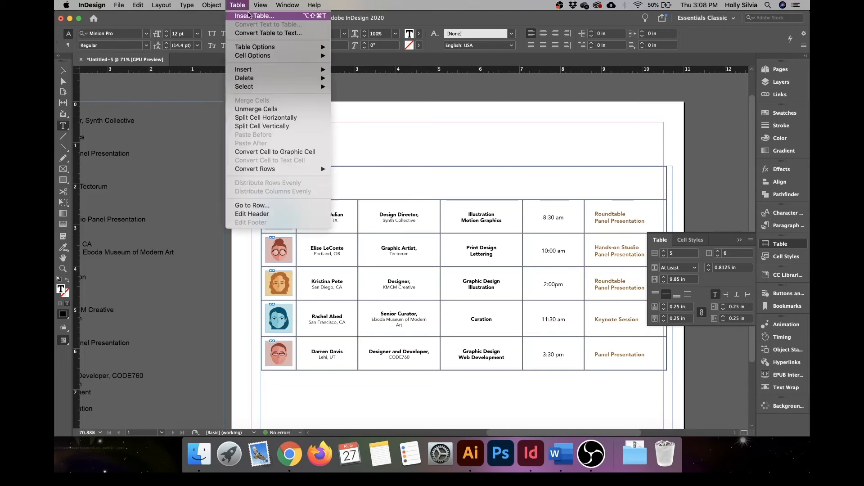
mouse_move(304, 47)
left_click(350, 47)
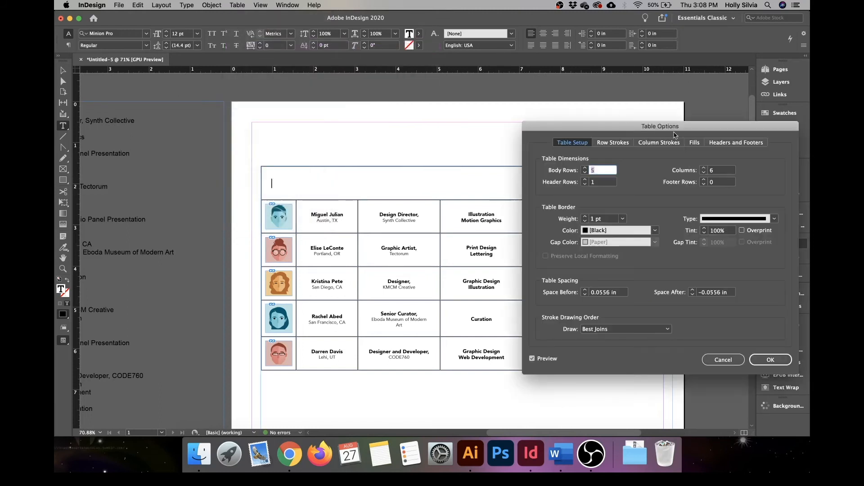
left_click(605, 220)
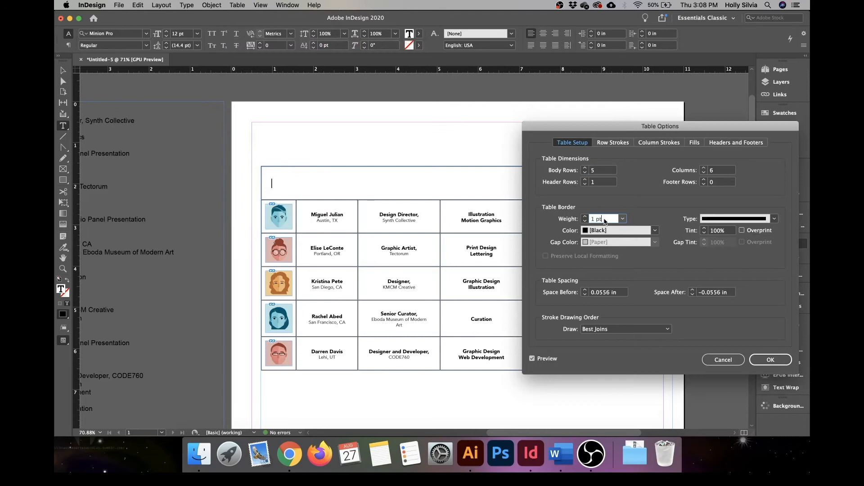
key("Up")
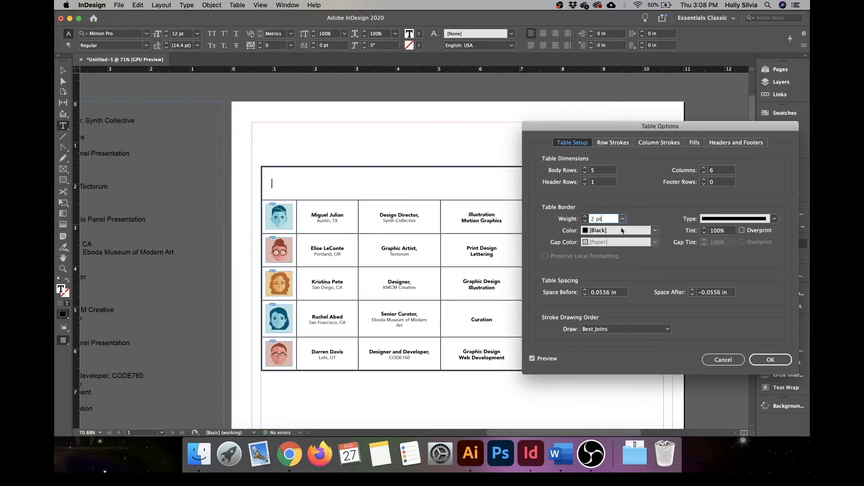
left_click(653, 230)
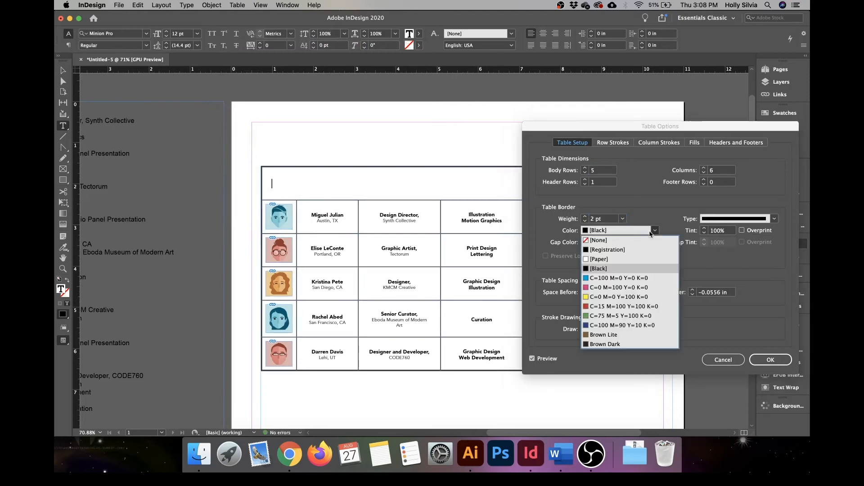
left_click(624, 344)
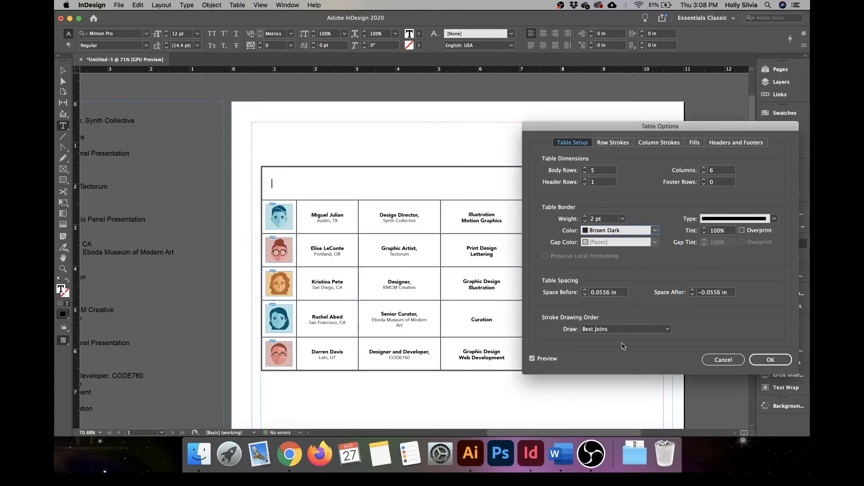
- Alternate the row strokes every other row, with the first stroke at 2 pt in Brown Dark
left_click(611, 145)
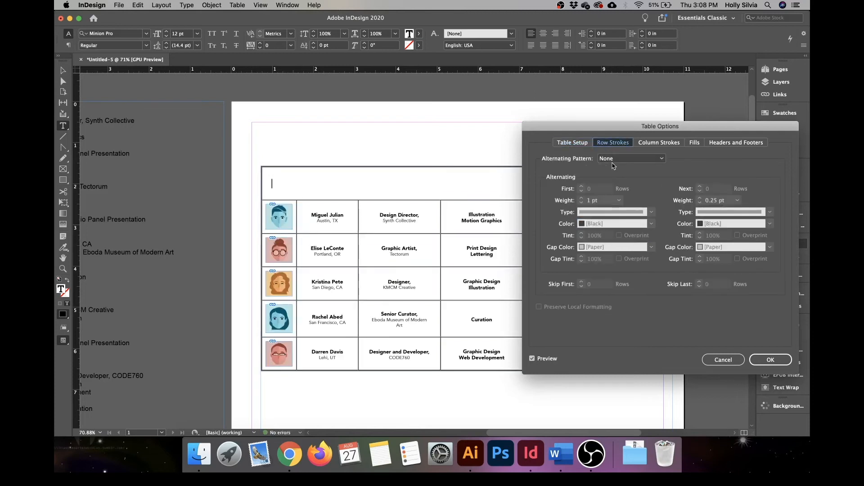
left_click(615, 159)
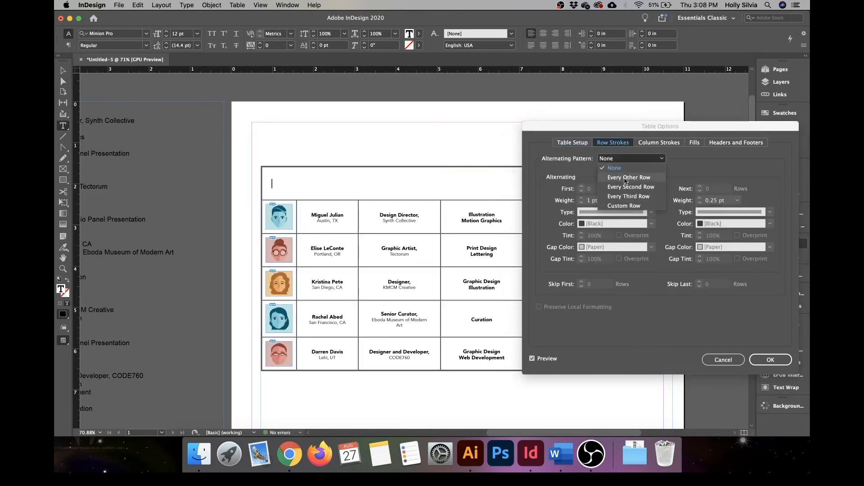
left_click(629, 177)
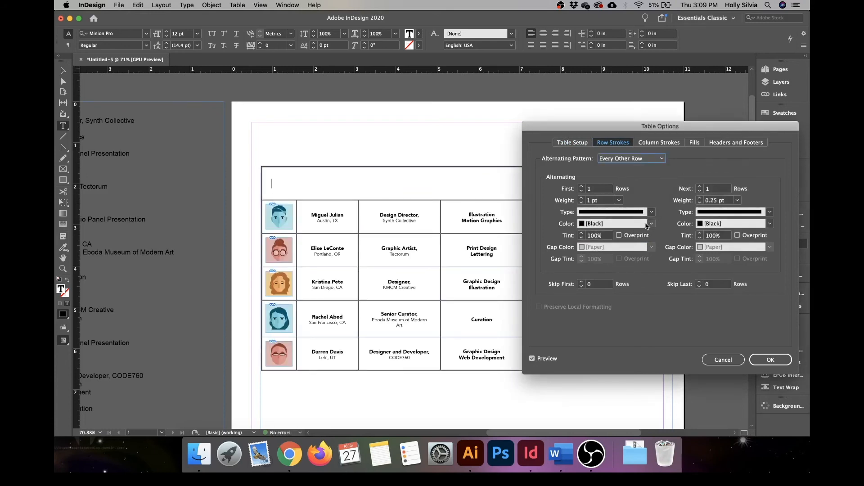
left_click(601, 201)
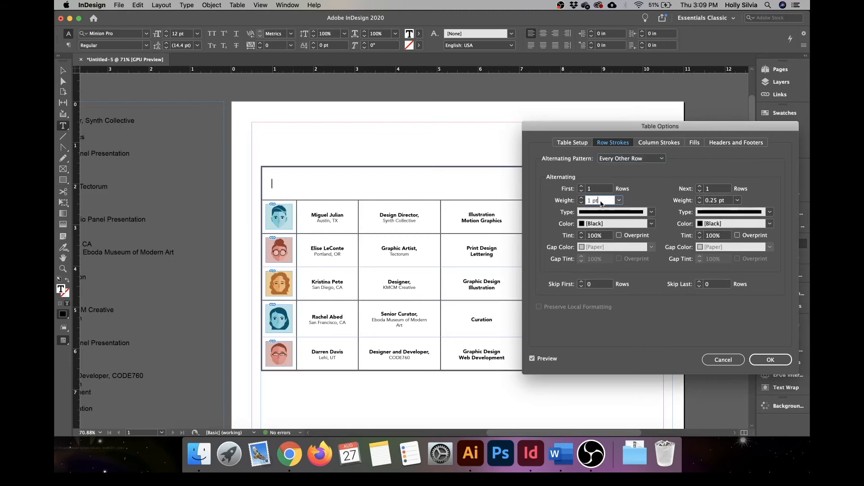
key("Up")
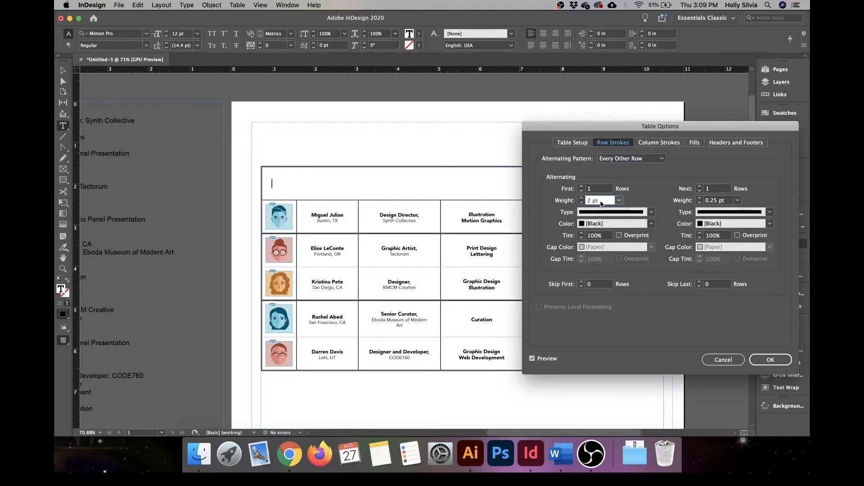
left_click(651, 223)
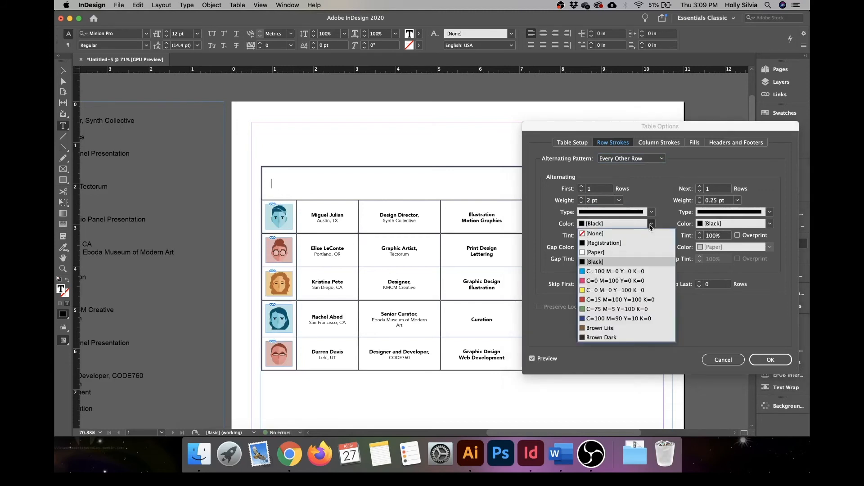
left_click(616, 338)
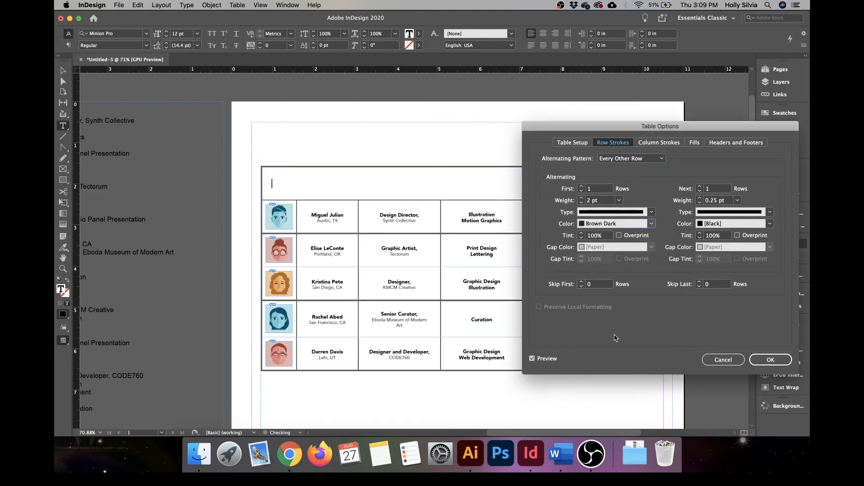
- Set the next alternating row stroke to 2 pt in Brown Dark
left_click(726, 200)
key("Up")
key("Up")
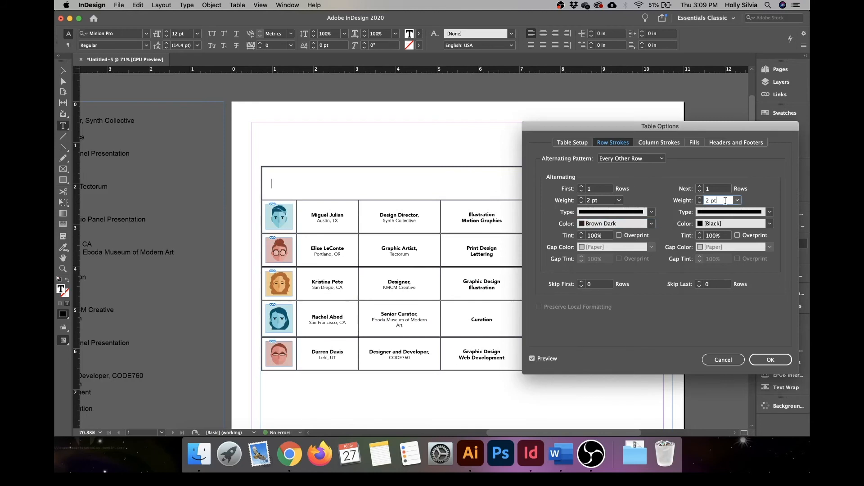
left_click(770, 224)
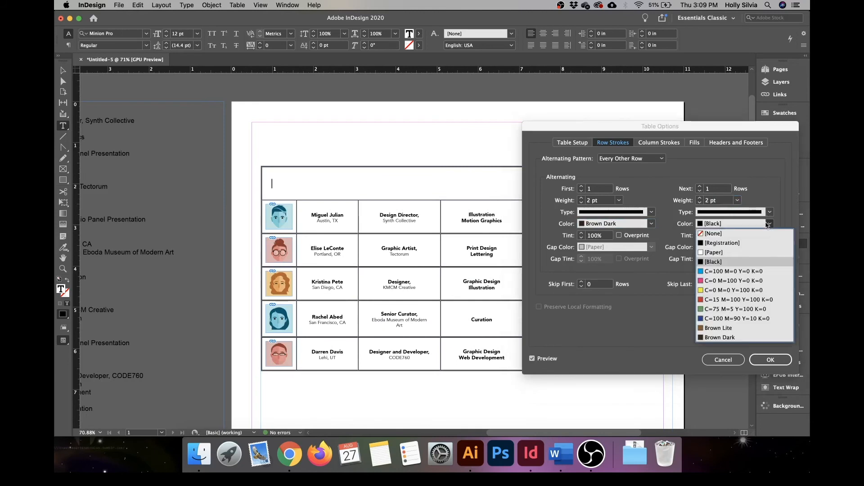
left_click(729, 339)
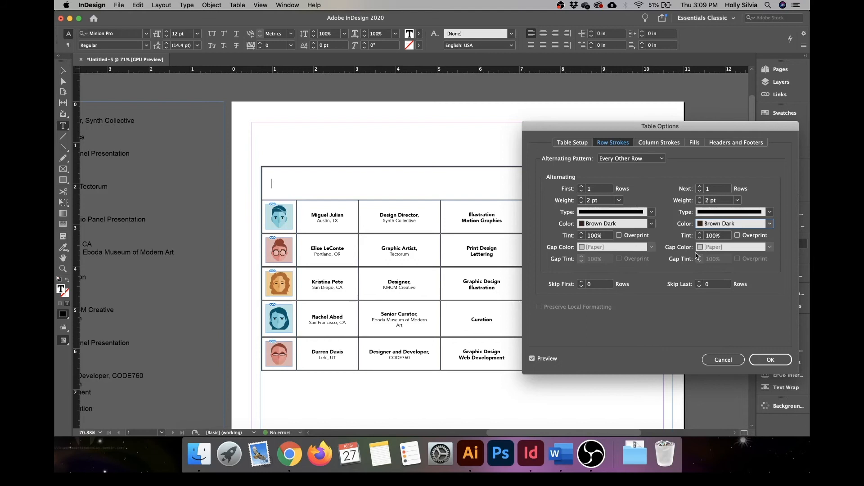
- Apply an alternating fill to every other row, using Brown Dark for the first row's color
left_click(659, 143)
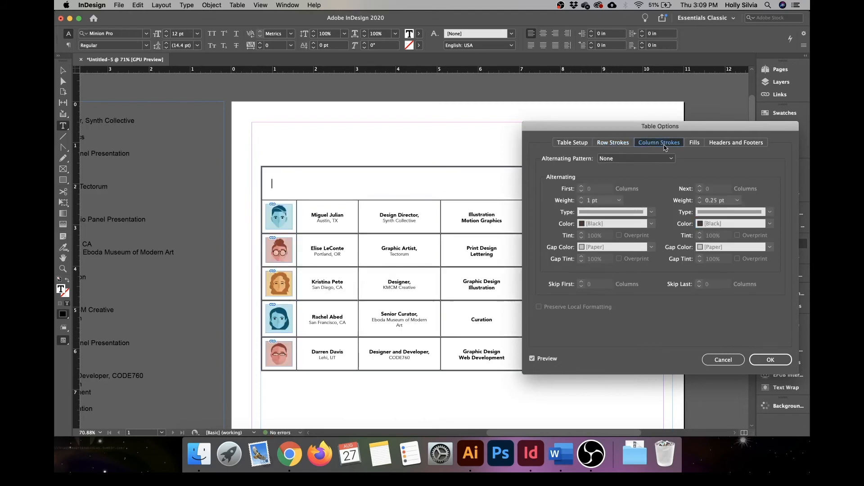
left_click(688, 143)
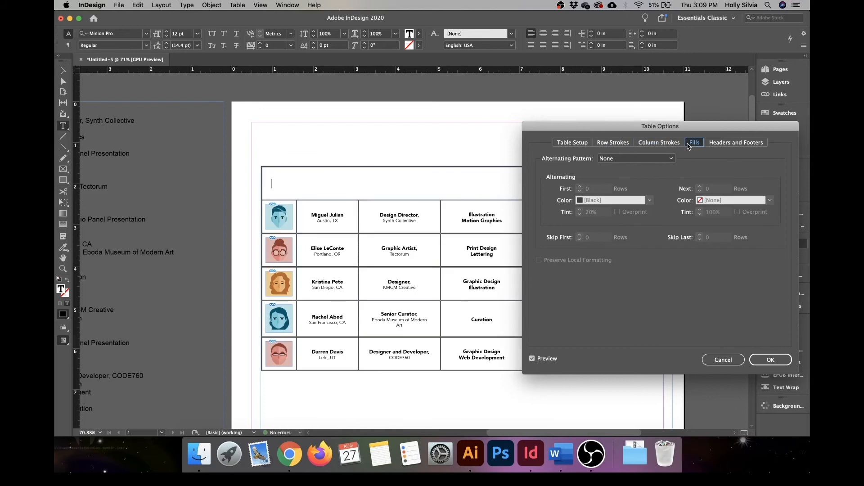
left_click(619, 161)
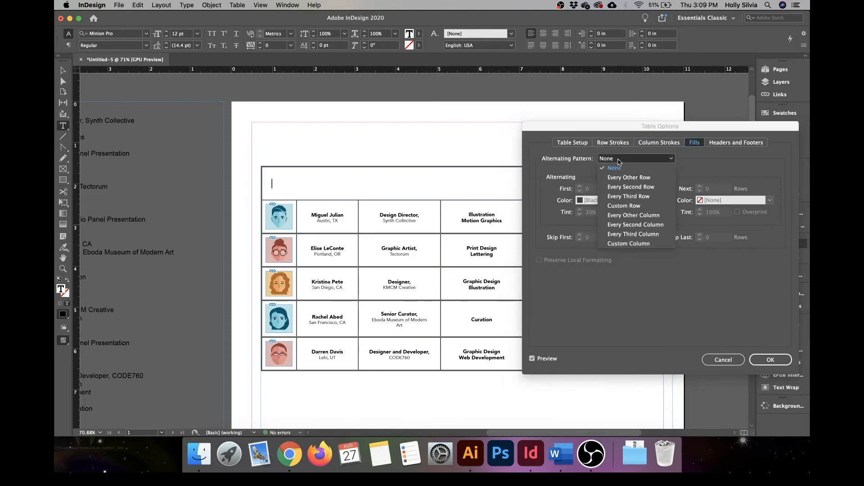
left_click(630, 179)
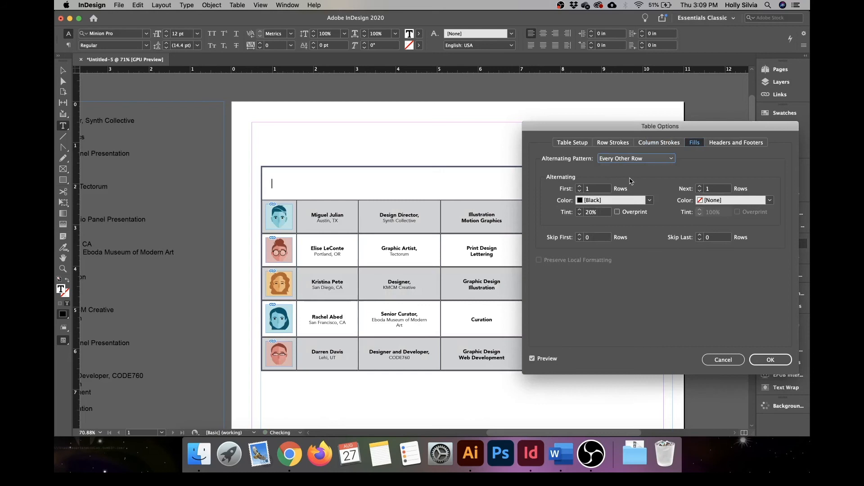
left_click(649, 200)
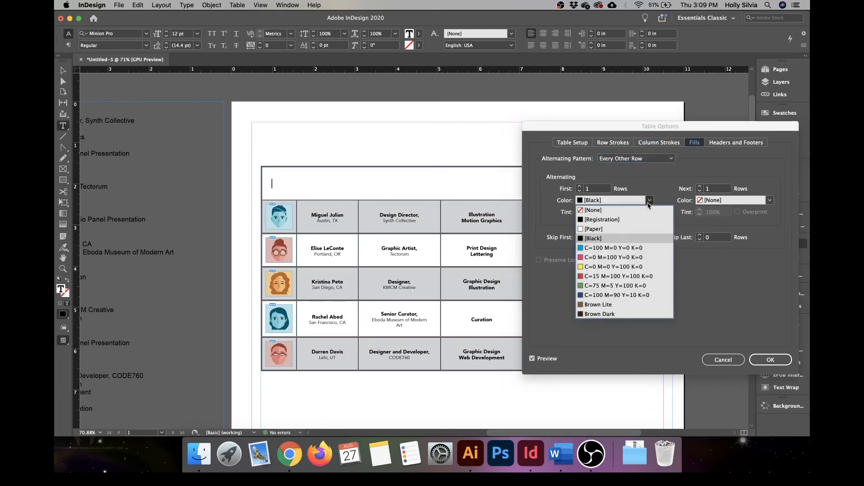
left_click(618, 314)
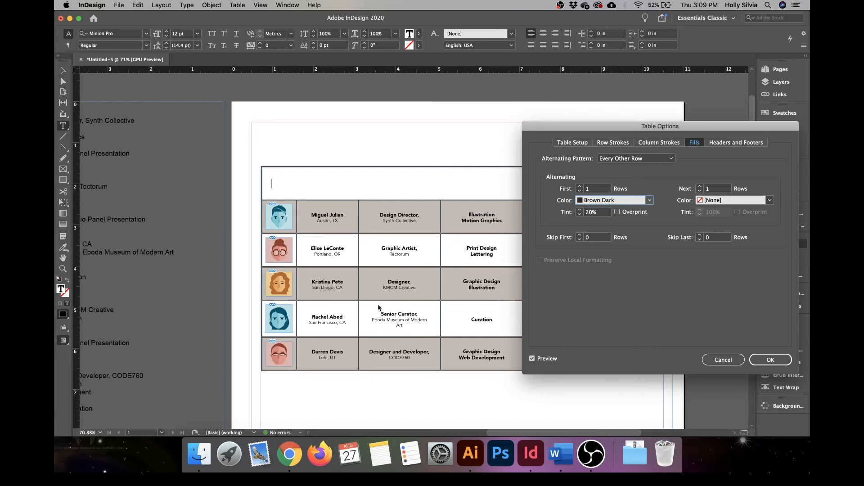
left_click_drag(656, 126, 623, 116)
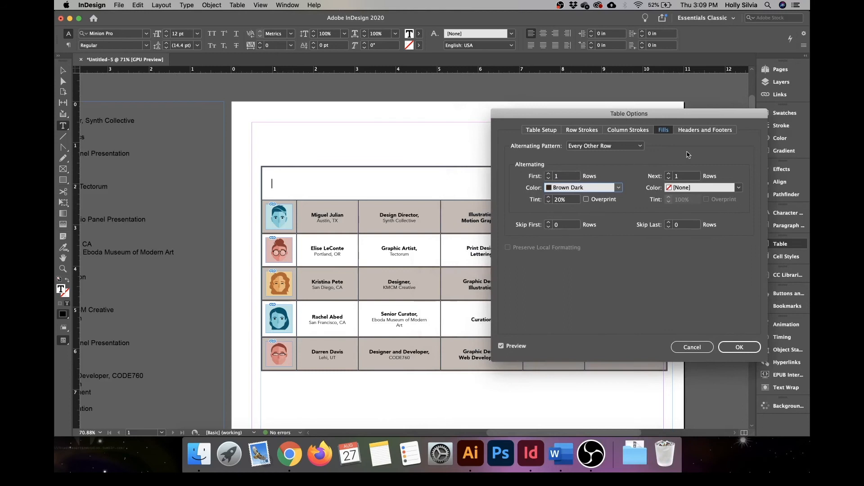
- Accept the table options and fill the merged header row with the Brown Dark swatch
left_click(692, 131)
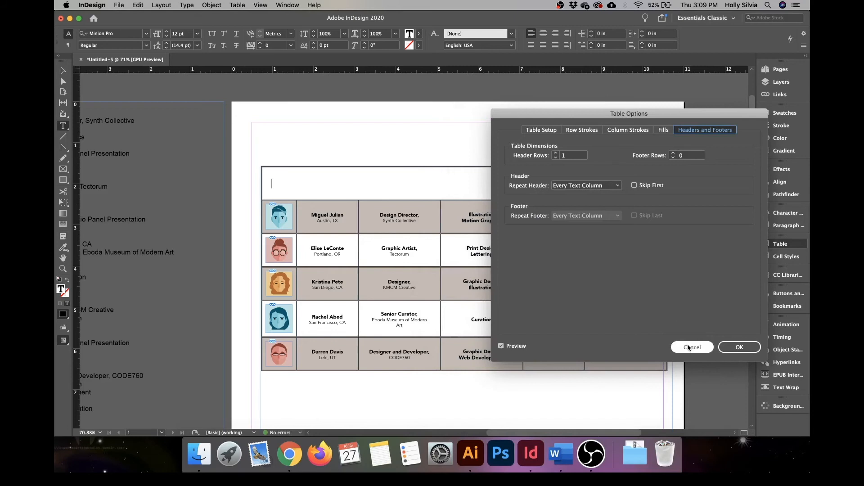
left_click(734, 350)
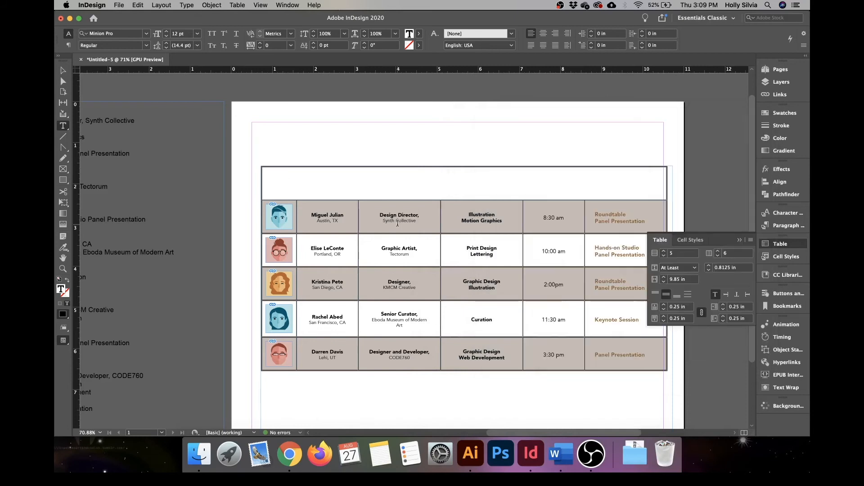
left_click(260, 182)
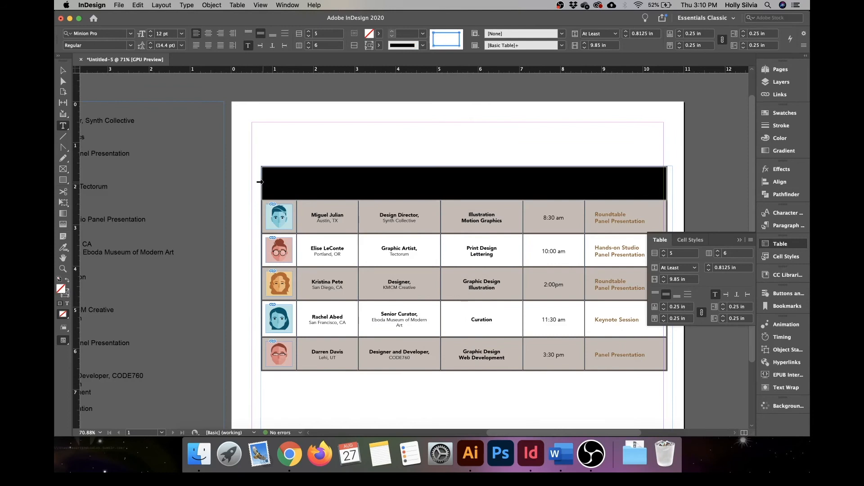
left_click(380, 35)
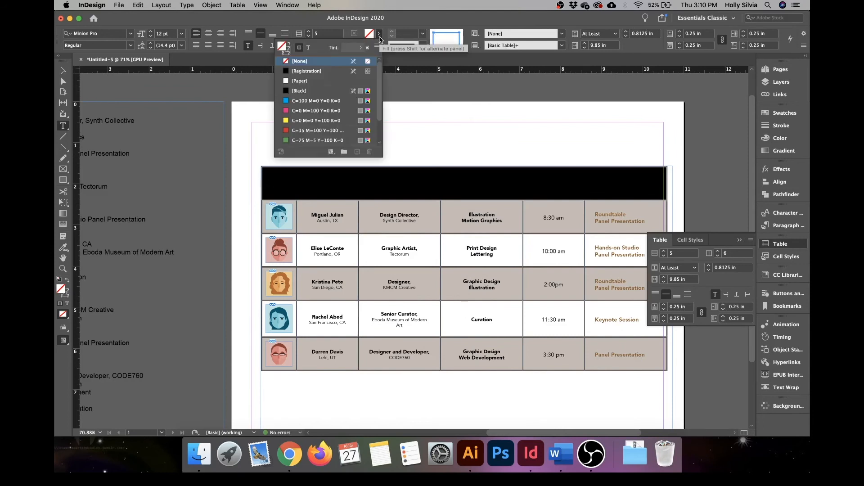
scroll(325, 118, "down", 3)
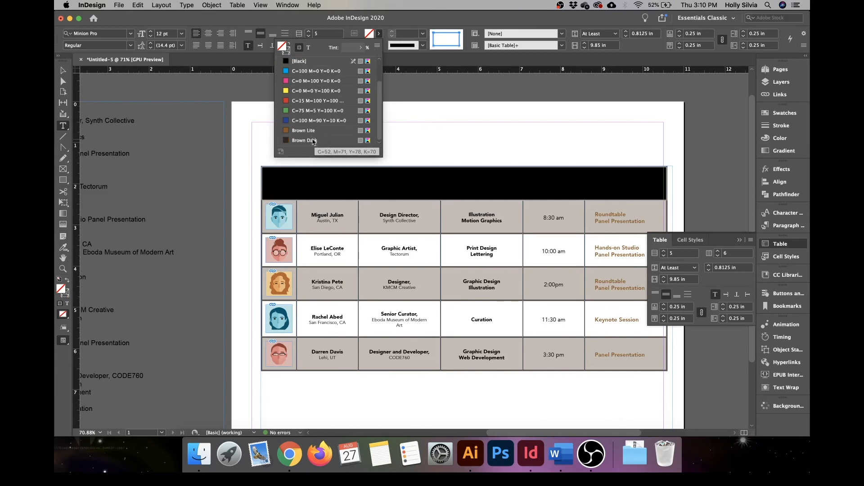
left_click(319, 140)
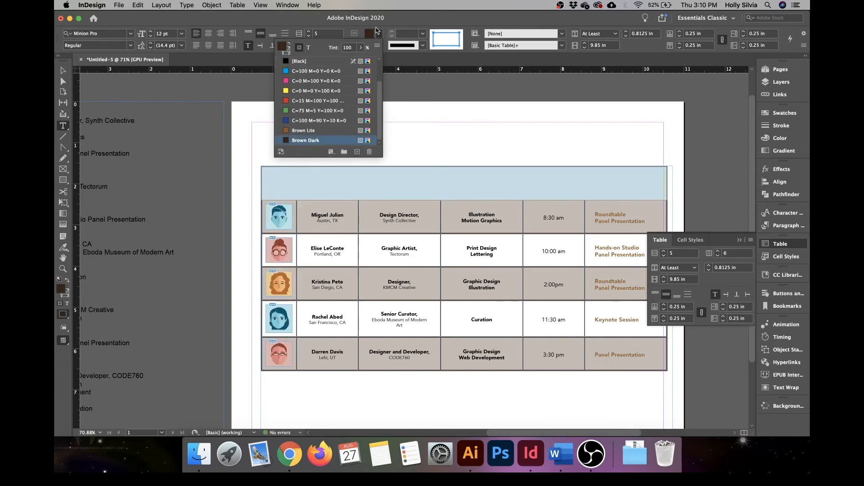
- Set the header row's stroke color to the Brown Lite swatch
left_click(380, 45)
left_click(380, 45)
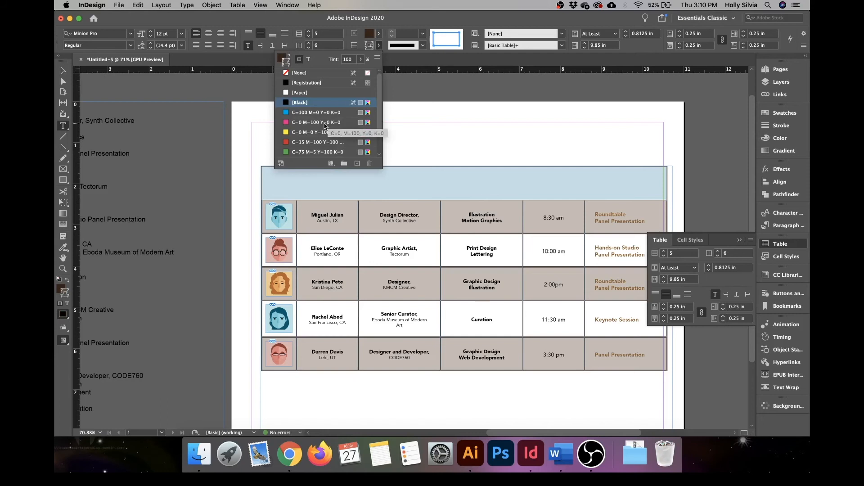
scroll(342, 131, "down", 3)
left_click(310, 143)
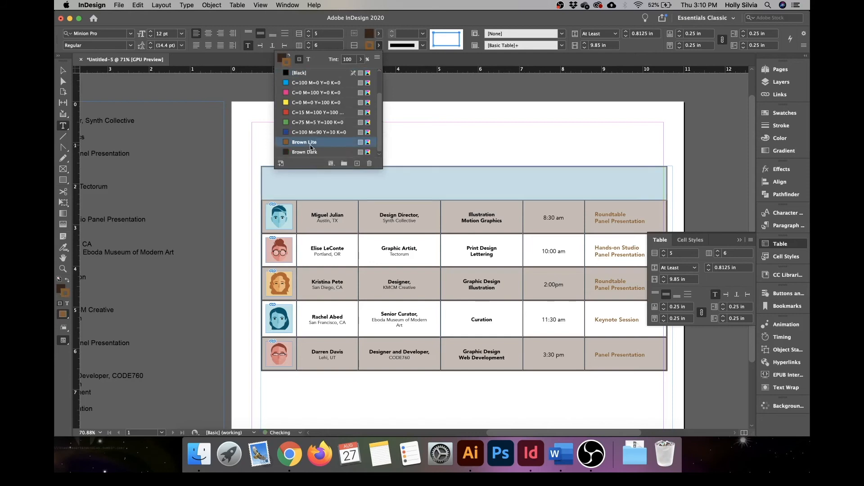
- Set the text formatting in the header cell to Avenir Black at 20 pt
left_click(414, 183)
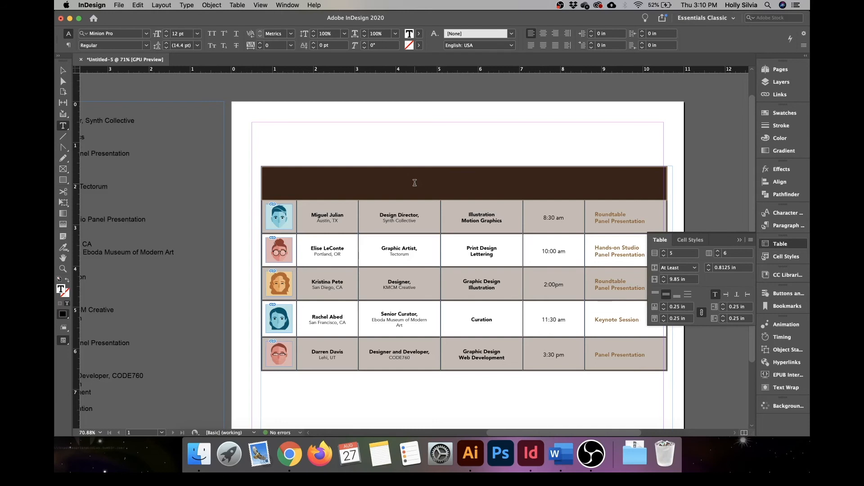
left_click(136, 34)
type("aven")
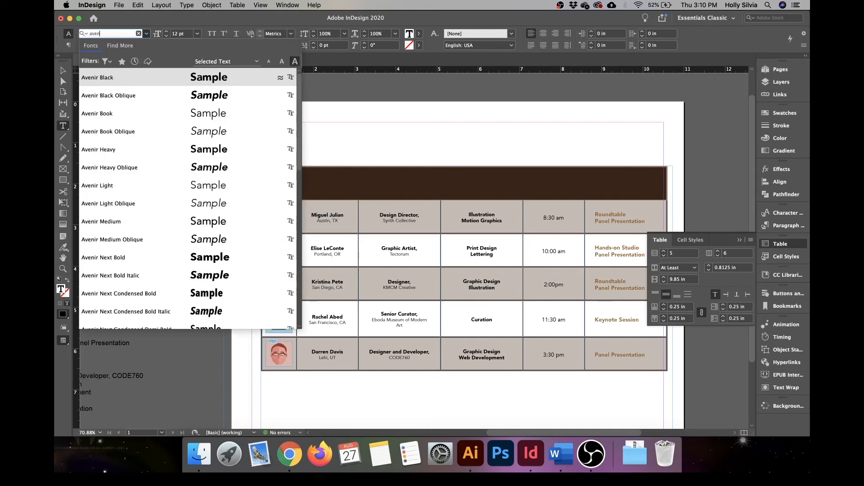
left_click(130, 81)
key("Up")
key("Up")
key("Up")
key("Up")
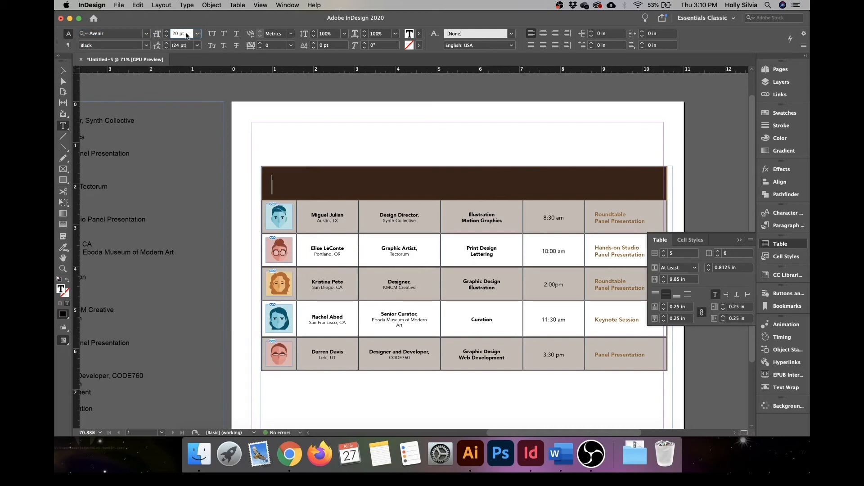
type("atu")
key("BackSpace")
key("BackSpace")
key("BackSpace")
key("BackSpace")
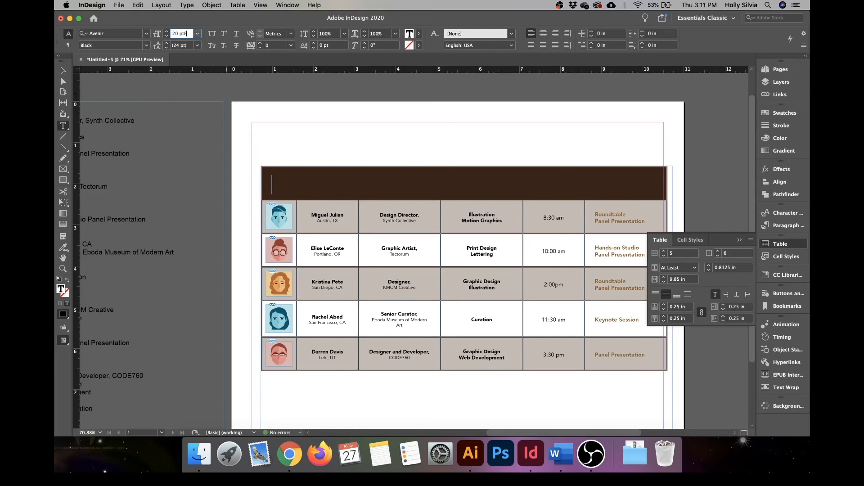
- Enter the heading "Featured Speakers: Wednesday, October 2nd" in the header row
left_click(366, 196)
type("Featured")
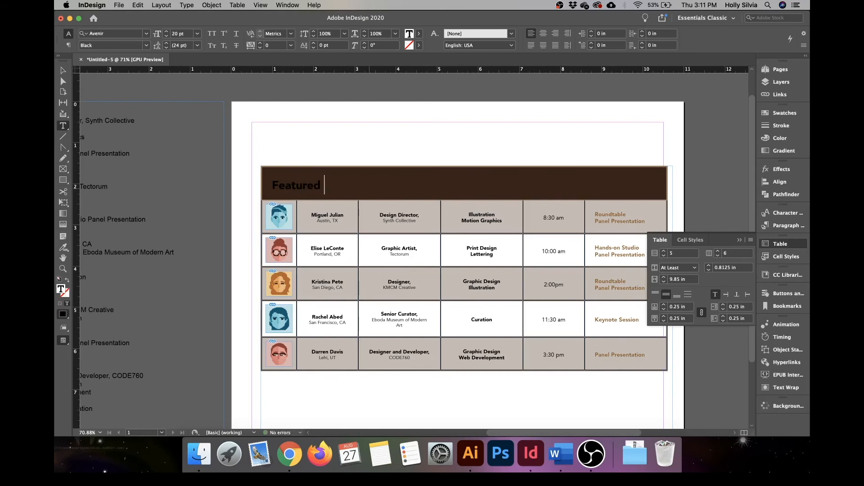
type("Speakers : Wedn")
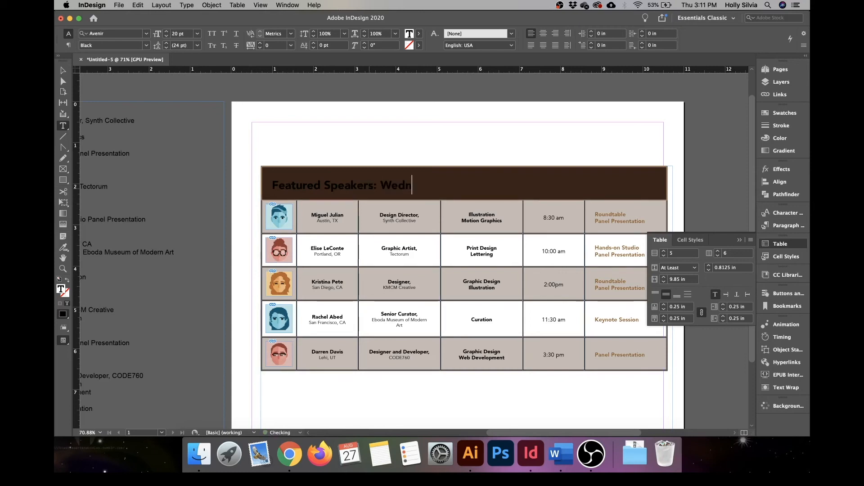
type("esday")
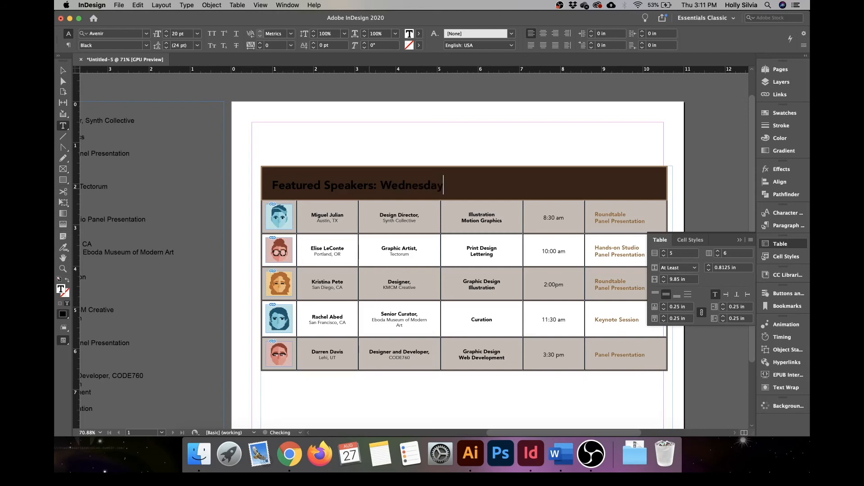
type(", October 2nd")
- Color the whole header heading text with the Brown Lite swatch
left_click_drag(531, 183, 278, 182)
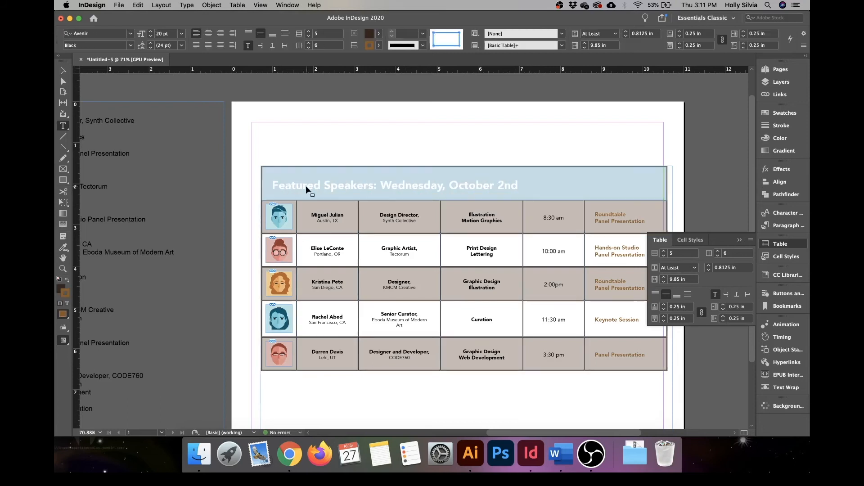
left_click(525, 186)
left_click_drag(518, 185, 377, 184)
left_click_drag(272, 188, 519, 187)
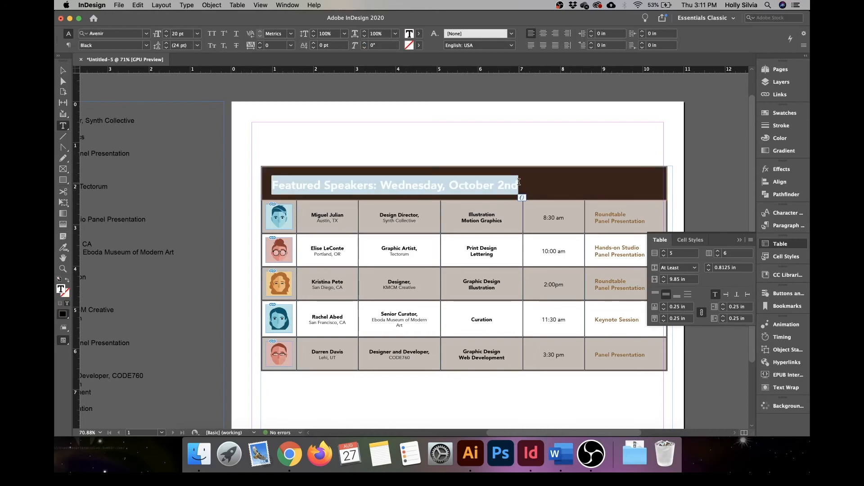
left_click(420, 36)
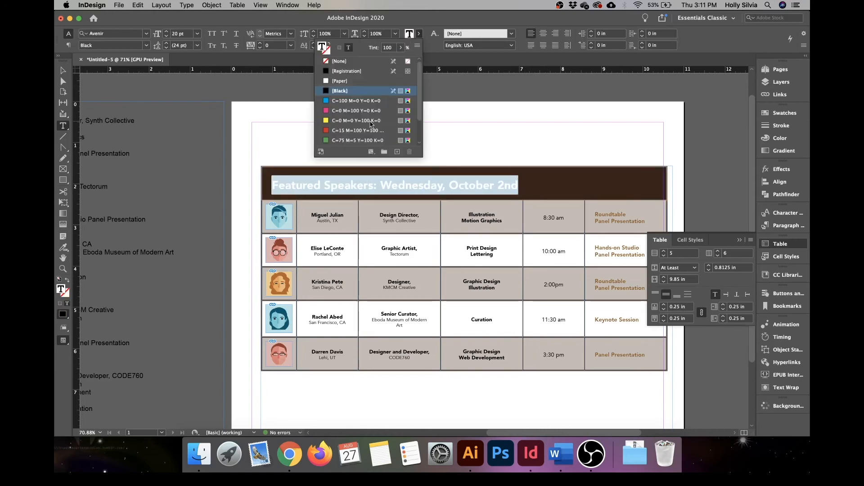
scroll(372, 125, "down", 2)
left_click(353, 131)
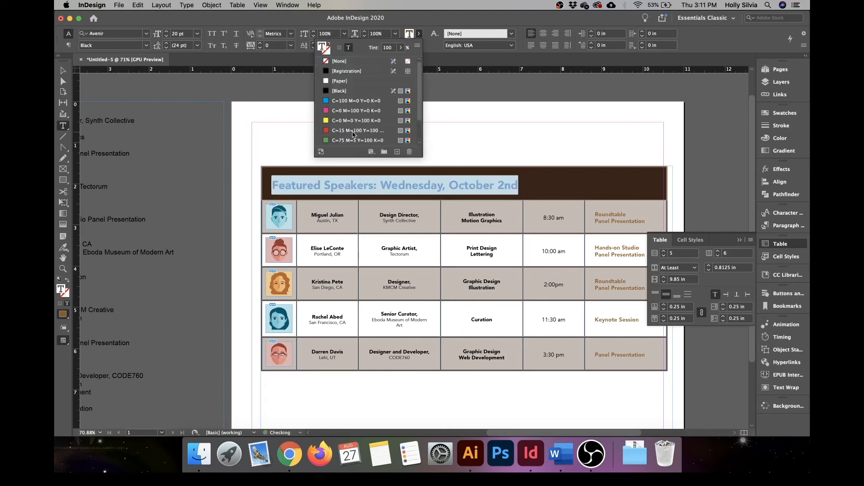
left_click(418, 35)
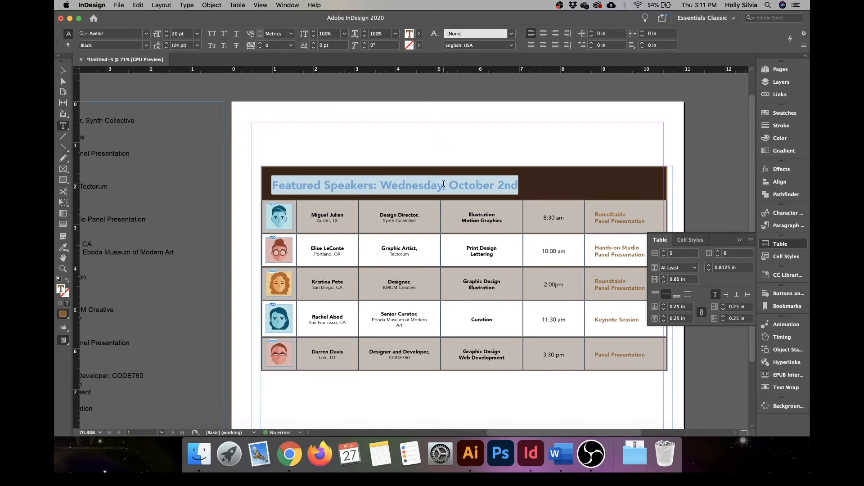
left_click(445, 184)
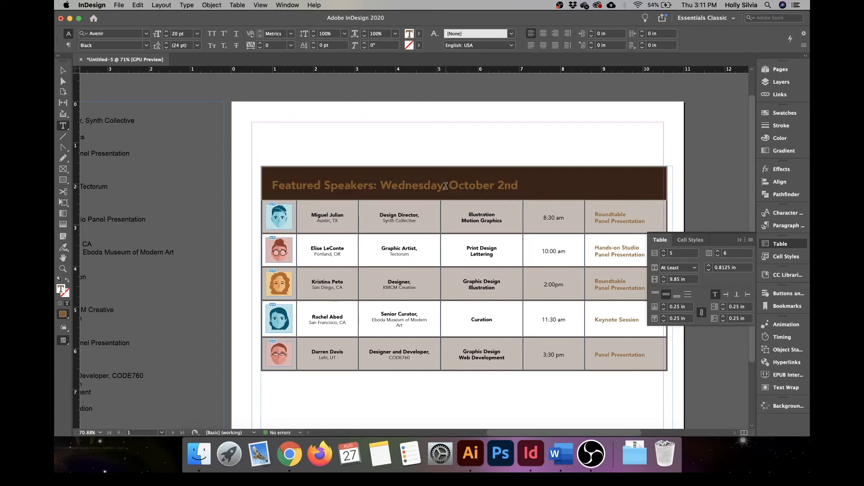
- Shrink the table's text frame in height and width to fit the table
left_click(63, 71)
left_click(528, 148)
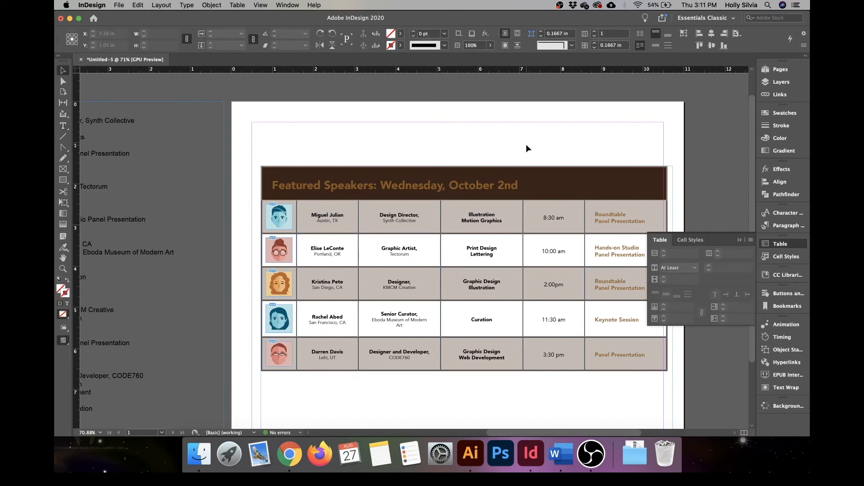
scroll(527, 148, "down", 2)
scroll(527, 148, "right", 1)
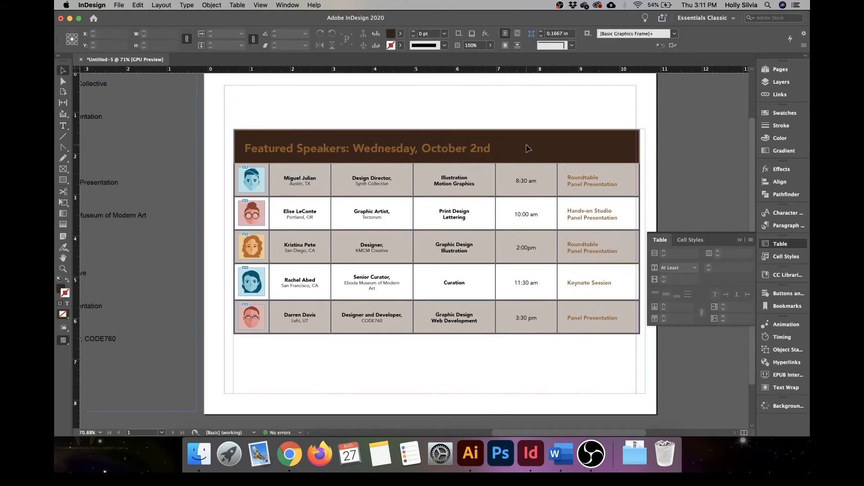
left_click(447, 336)
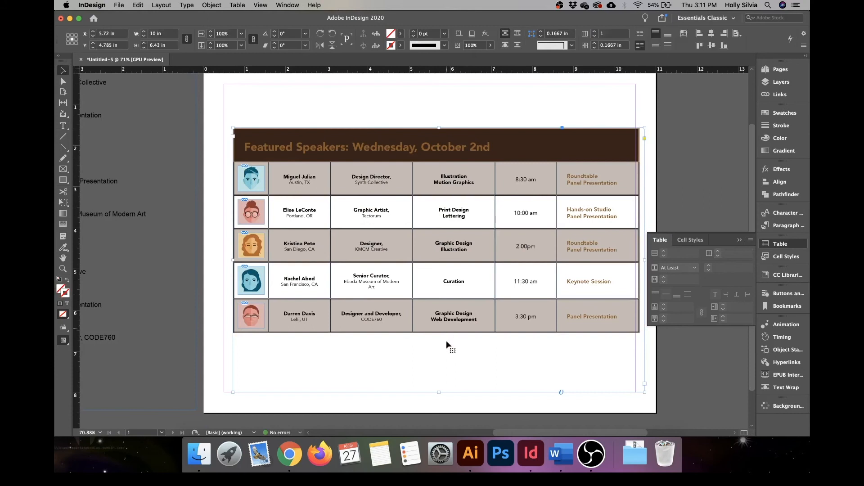
double_click(440, 393)
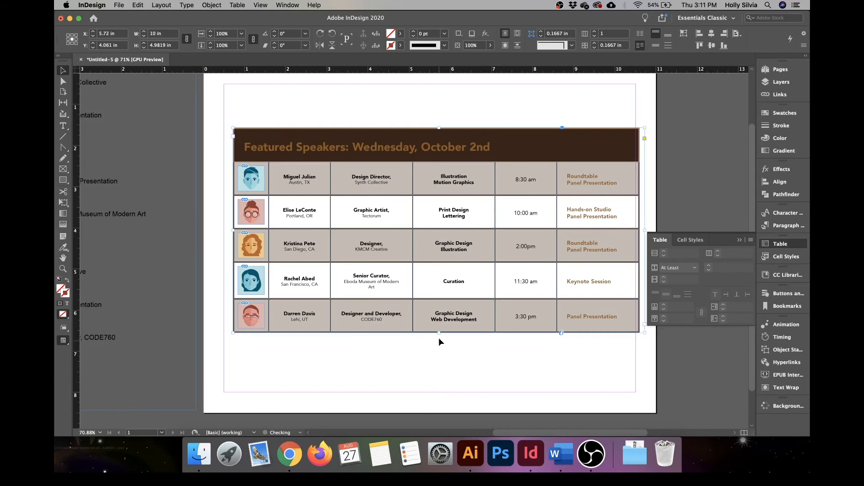
scroll(547, 354, "right", 2)
scroll(548, 354, "up", 1)
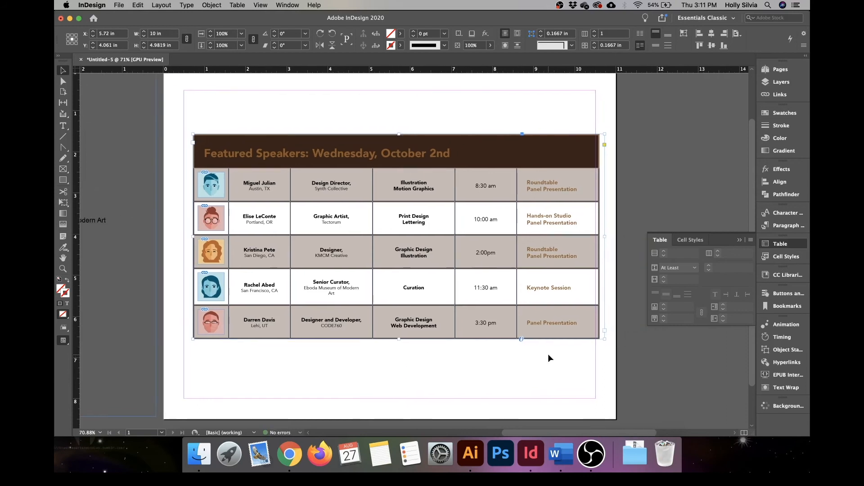
double_click(605, 236)
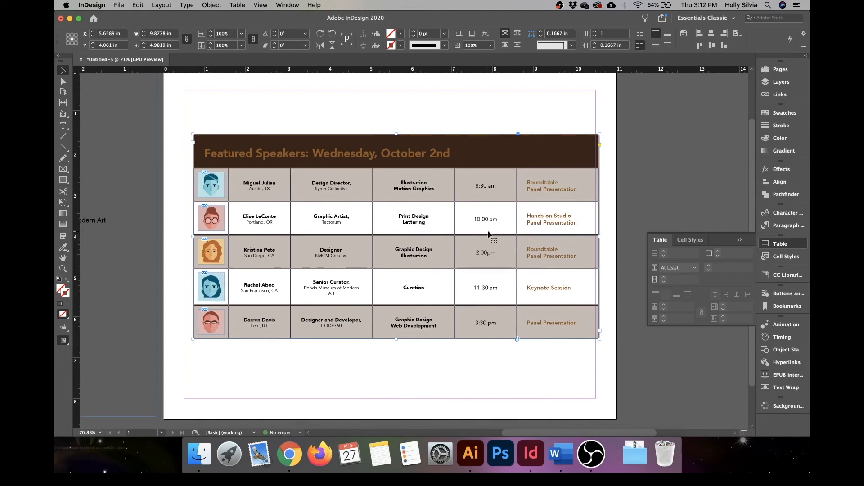
- Move the table frame to the lower part of the page and center it horizontally relative to the page
left_click_drag(500, 199, 492, 250)
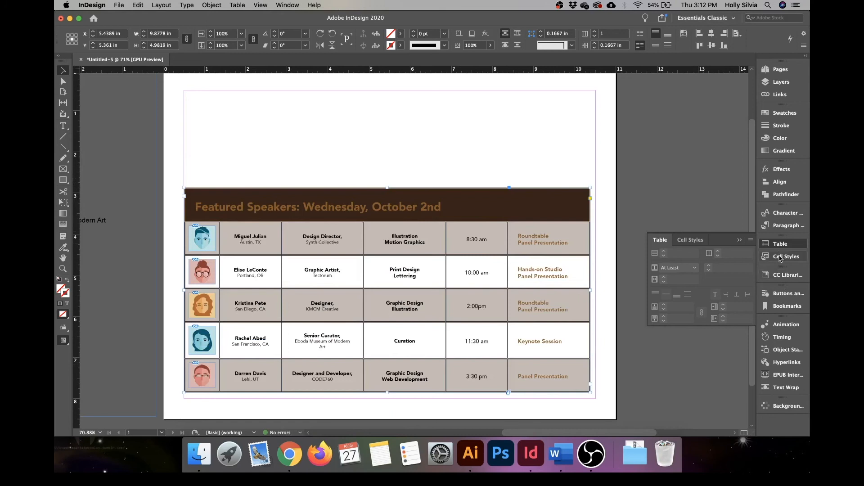
left_click(780, 182)
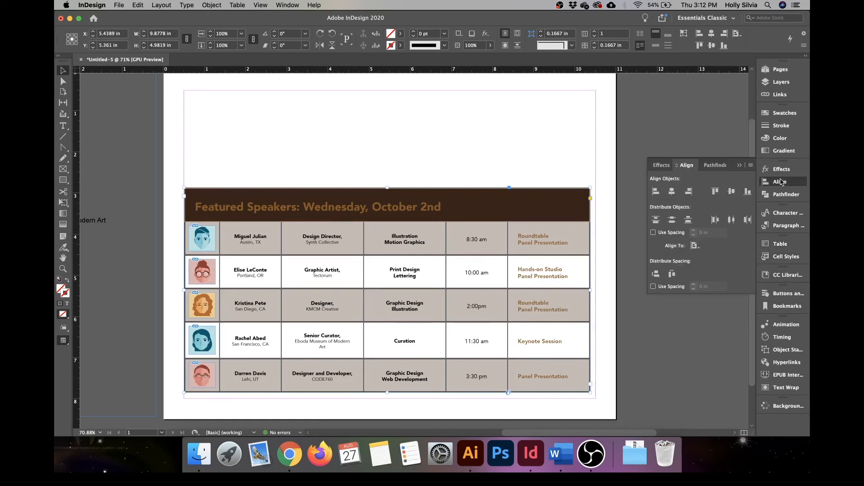
left_click(289, 5)
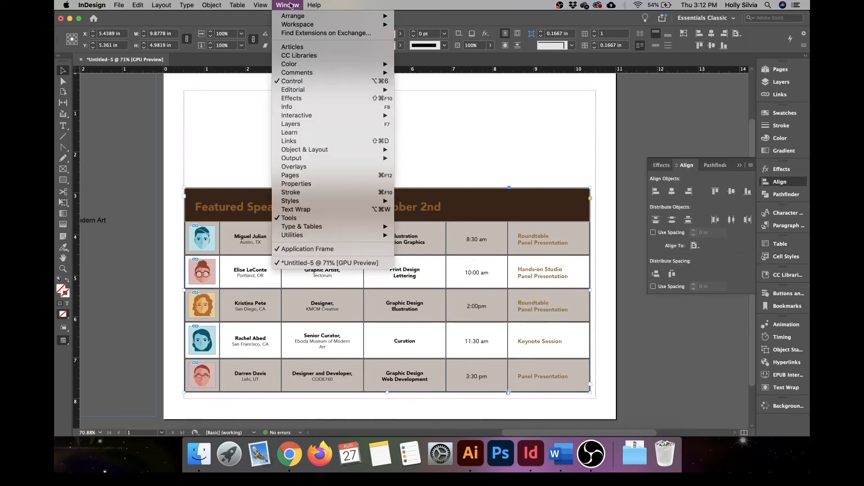
mouse_move(348, 150)
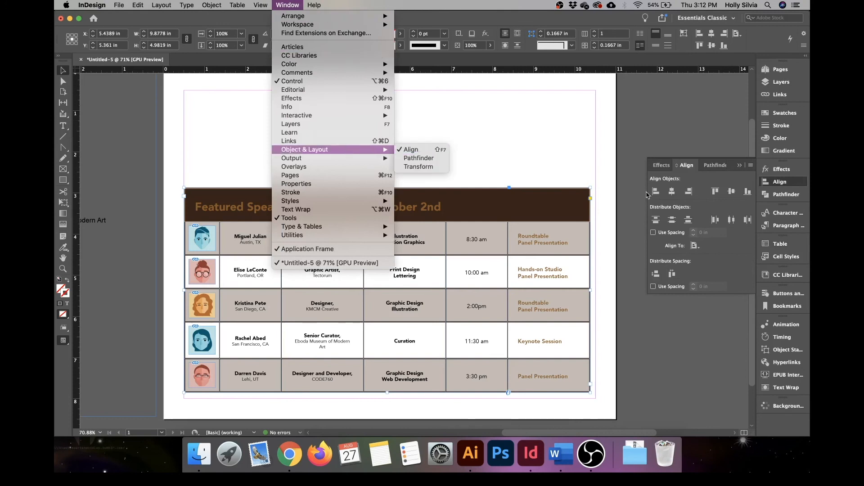
left_click(693, 250)
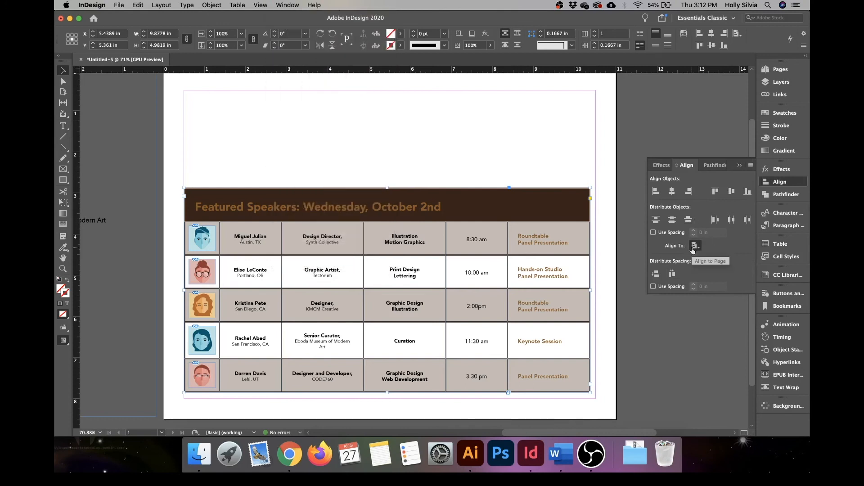
left_click(672, 192)
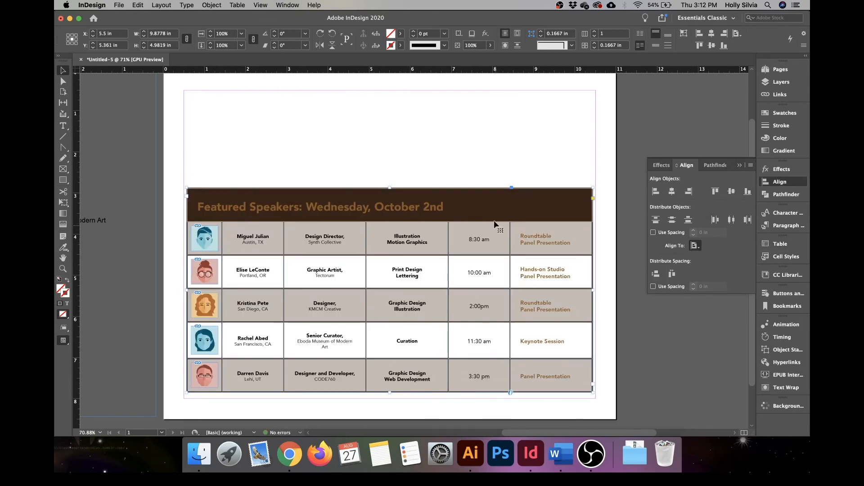
- Nudge the table frame straight down to the page's bottom margin and deselect it
key("Down")
key("Down")
key("Down")
key("Down")
key("Down")
key("Down")
key("Down")
key("Down")
key("Down")
key("Down")
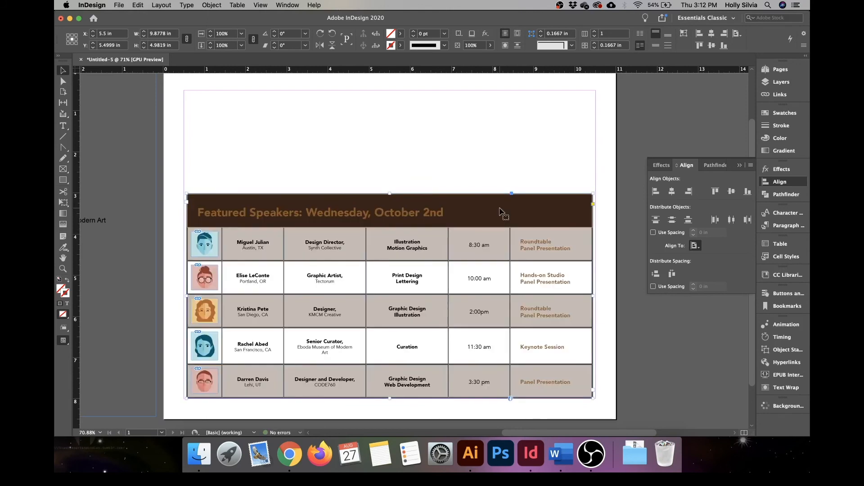
left_click(530, 157)
scroll(529, 157, "up", 2)
scroll(530, 157, "left", 1)
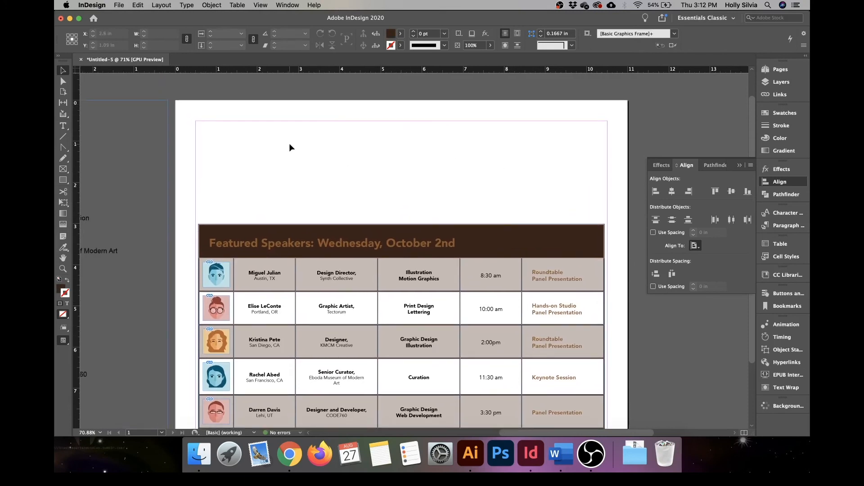
- Place BB Logo.ai at the page's upper-left margin corner above the table, about 2.13 in wide and 2.47 in high
left_click(119, 5)
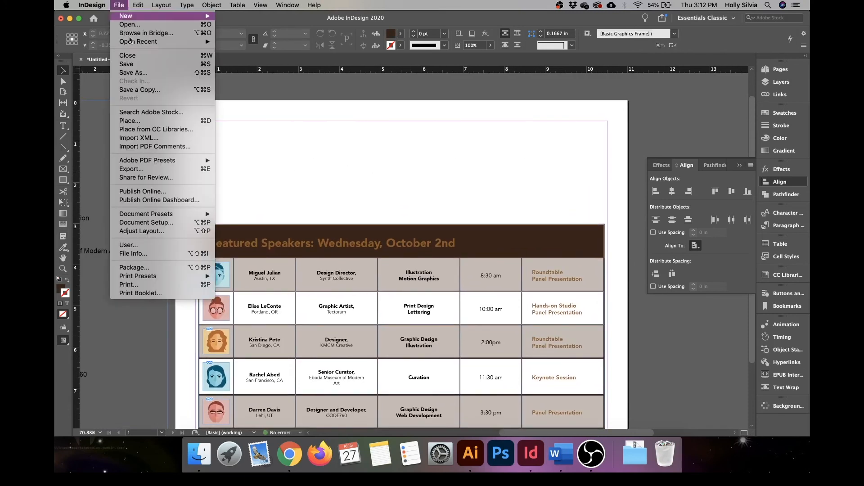
left_click(130, 121)
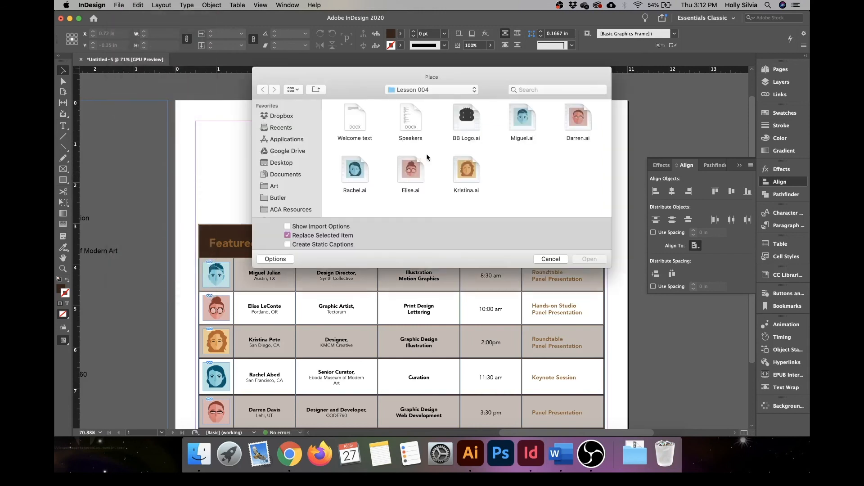
left_click(464, 122)
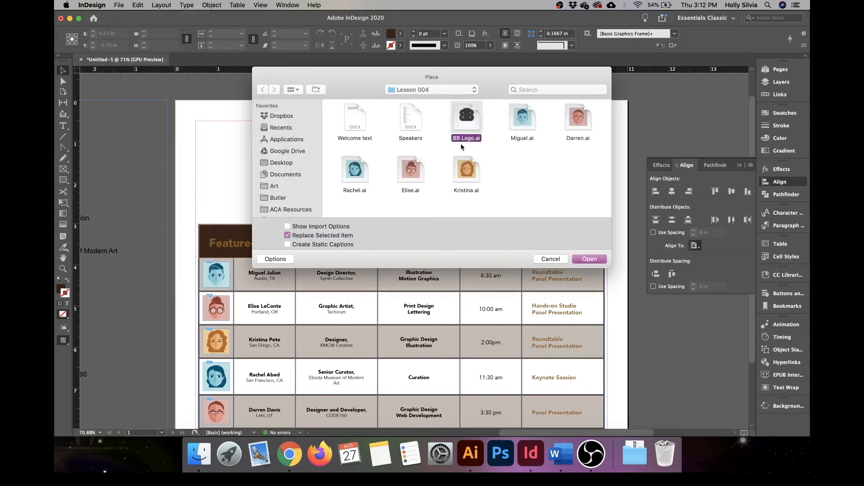
left_click(584, 260)
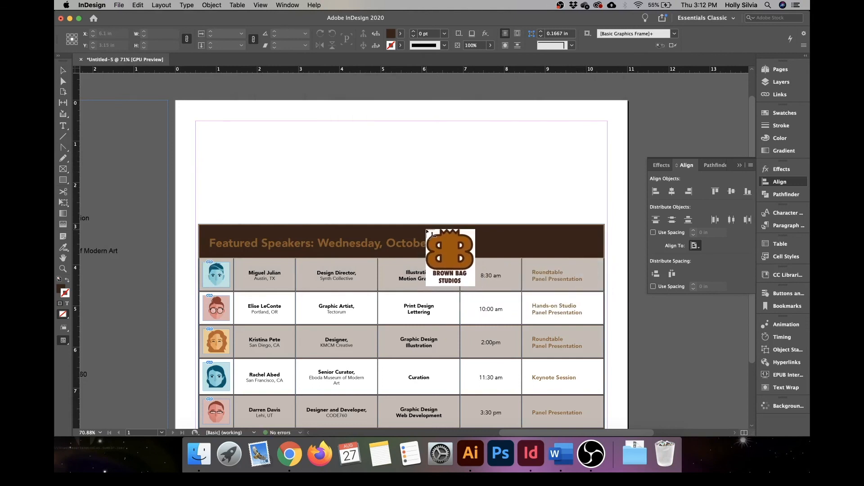
left_click_drag(193, 119, 280, 194)
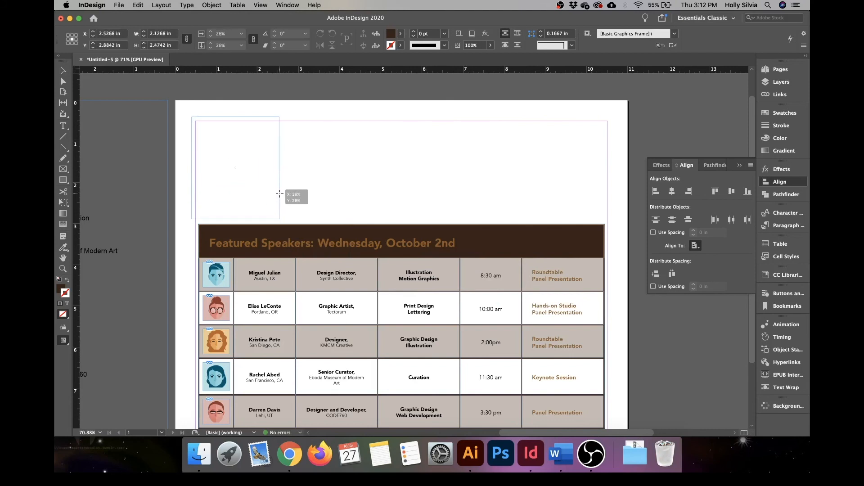
left_click_drag(279, 193, 280, 194)
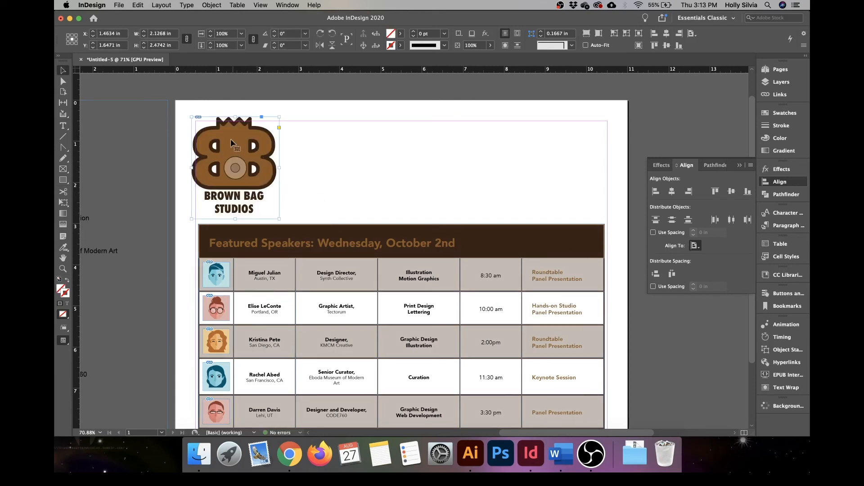
- Set the logo frame's width to 2 in with its proportions constrained
left_click(161, 33)
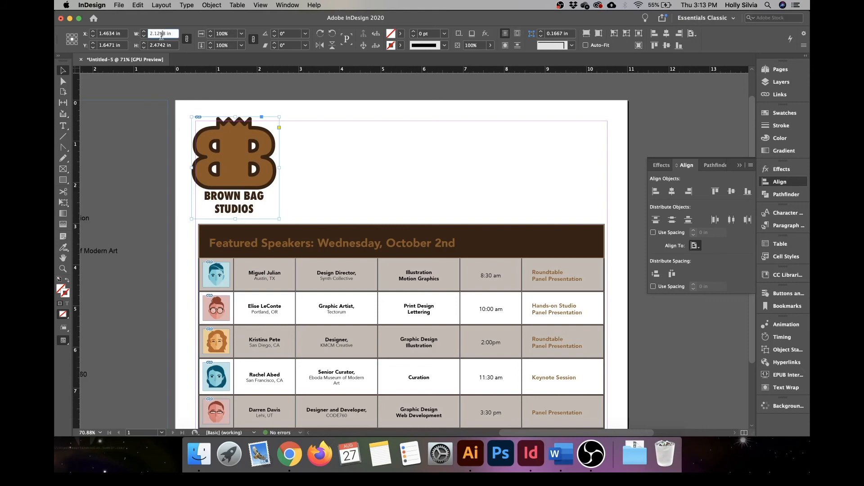
key("BackSpace")
key("BackSpace")
key("BackSpace")
key("BackSpace")
key("BackSpace")
left_click(174, 46)
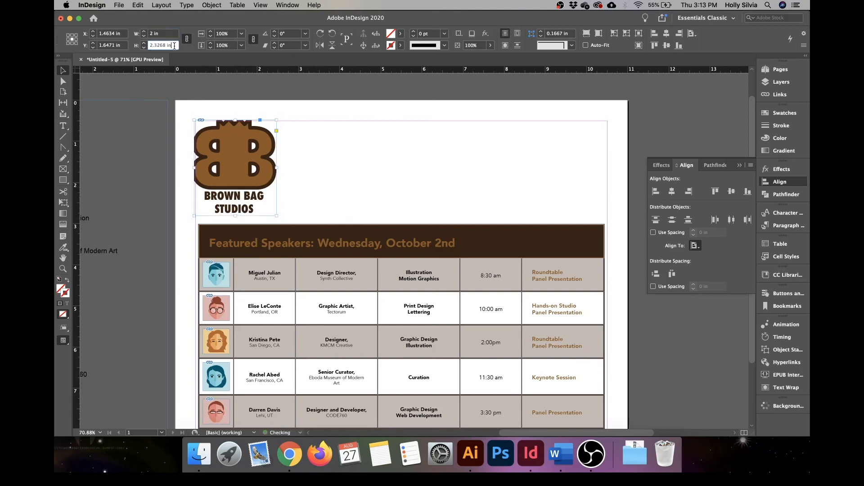
- Fit the logo artwork proportionally inside its resized frame
right_click(252, 157)
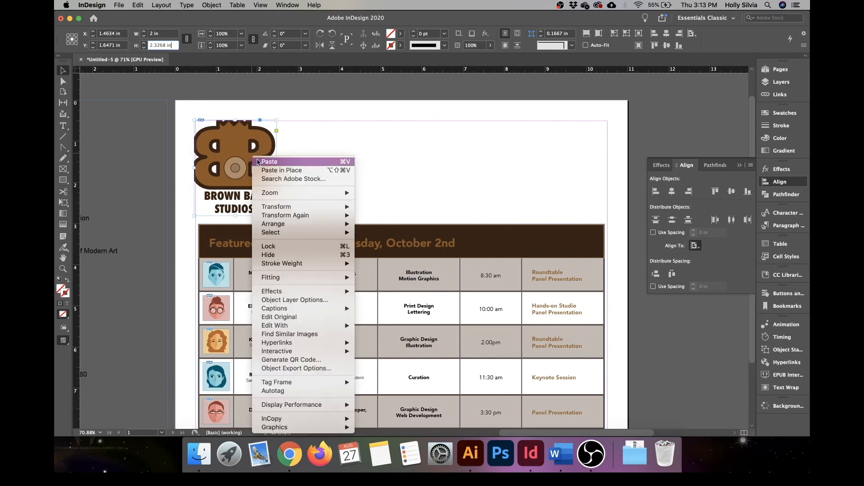
mouse_move(342, 281)
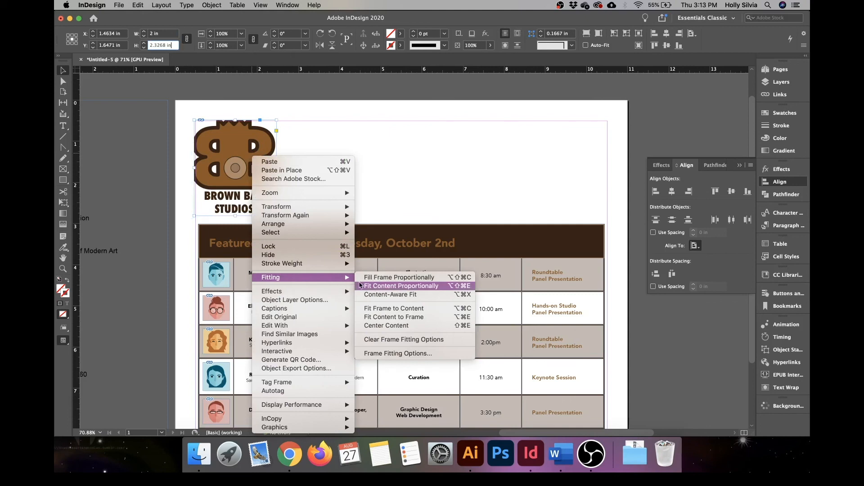
left_click(401, 288)
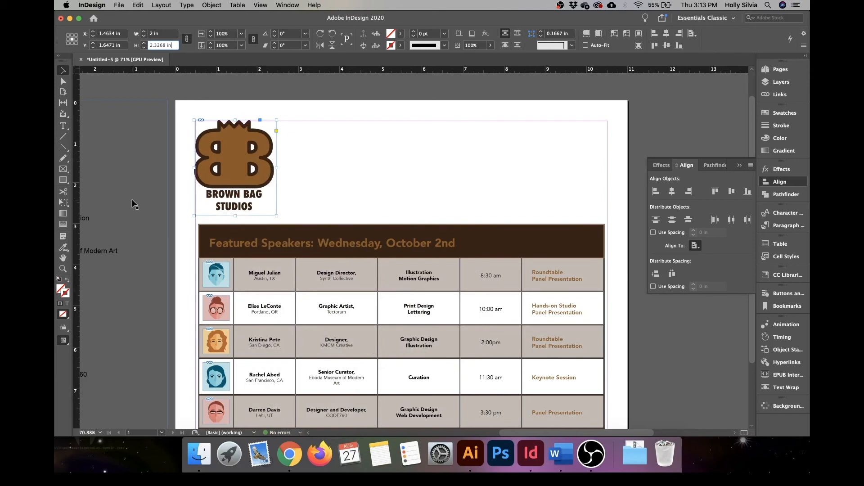
- Position the logo frame's center at X 1.3 in and Y 1.4 in and deselect it
left_click(112, 34)
key("BackSpace")
key("BackSpace")
key("BackSpace")
type("3")
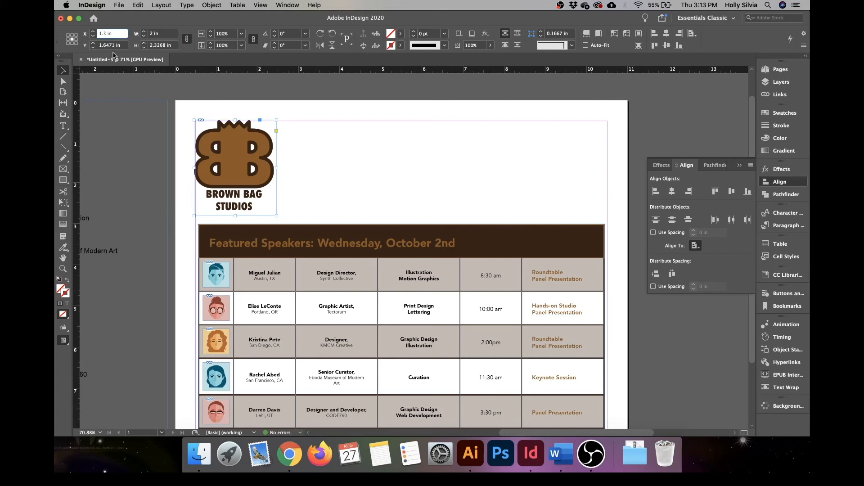
left_click(113, 45)
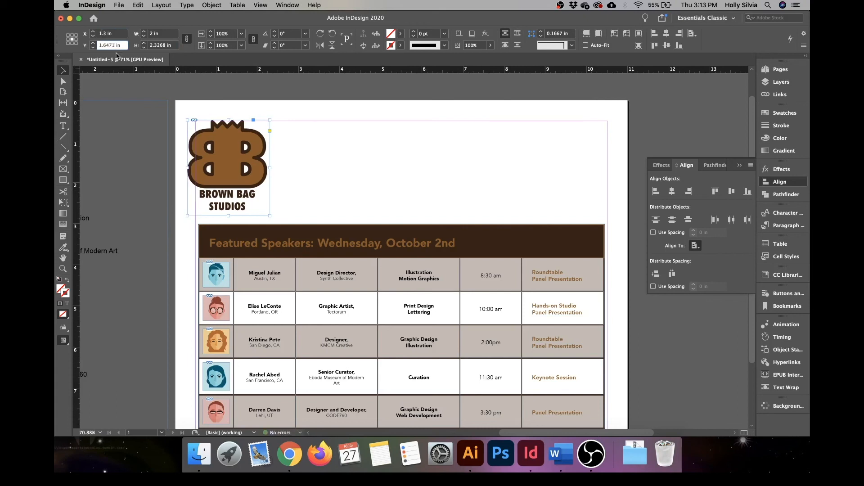
key("BackSpace")
key("BackSpace")
key("BackSpace")
key("BackSpace")
type("4")
left_click(124, 33)
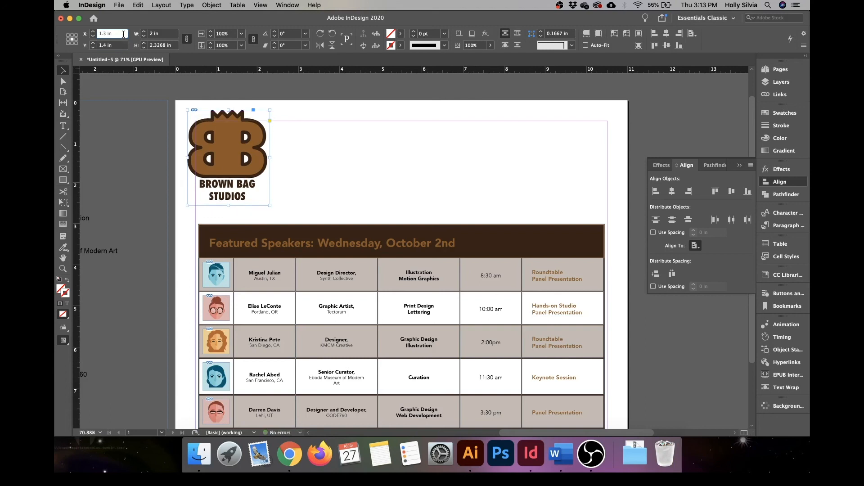
left_click(329, 156)
- Draw a rectangular placeholder frame about 7.96 in wide and 2.04 in high beside the logo, above the table
left_click(63, 169)
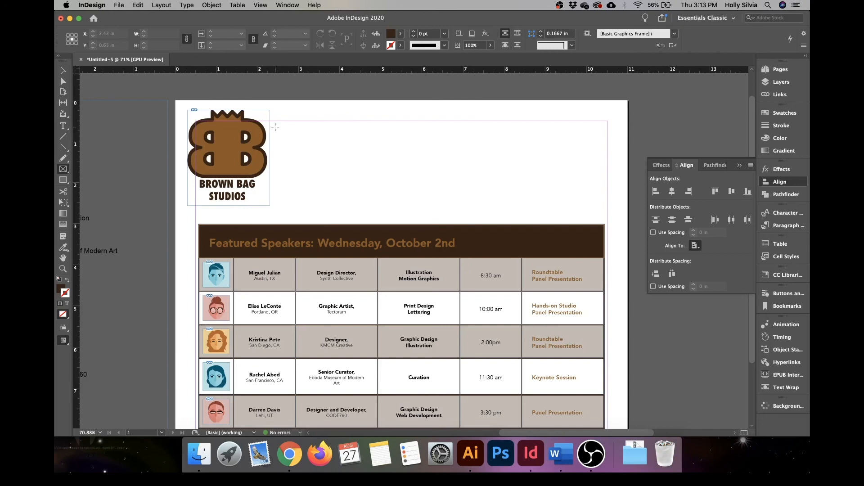
left_click_drag(275, 127, 603, 211)
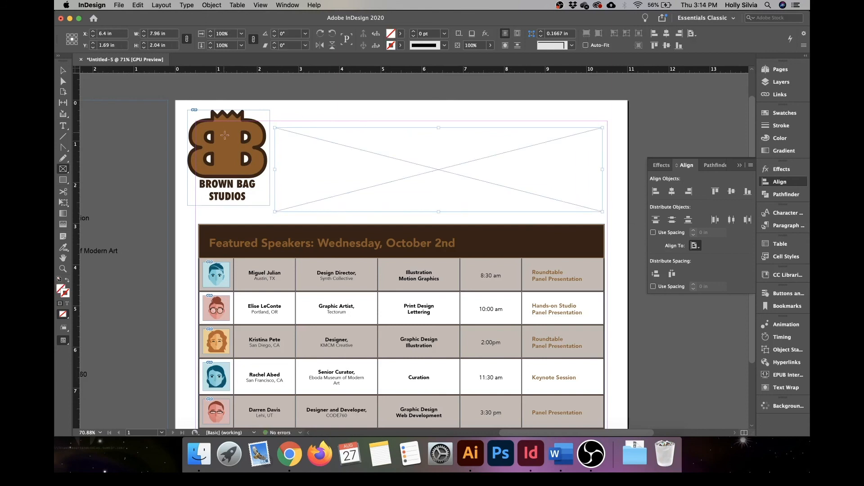
left_click(64, 70)
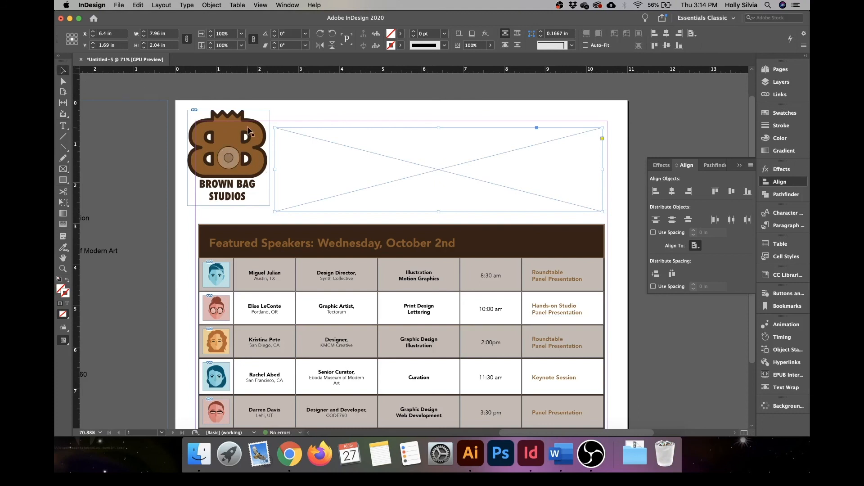
left_click(249, 131)
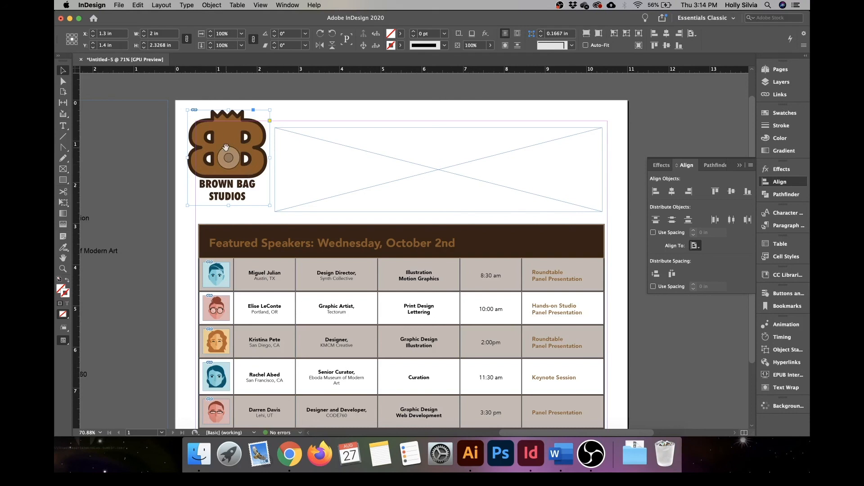
left_click(431, 174)
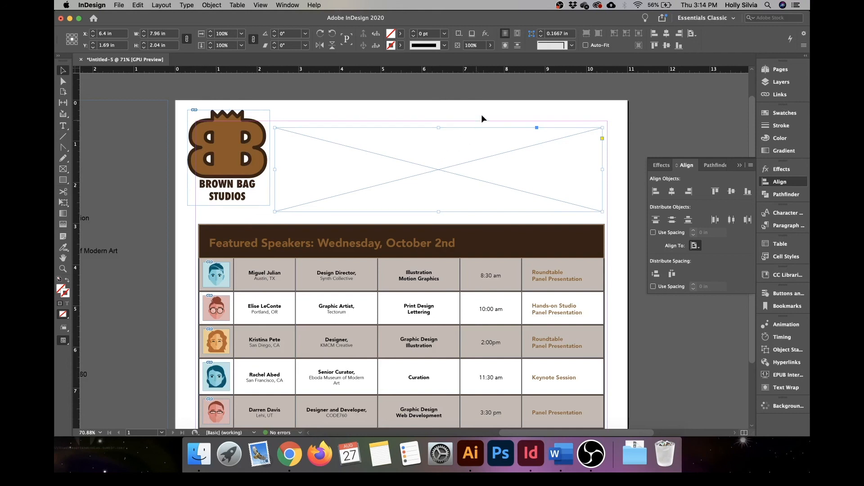
left_click(507, 95)
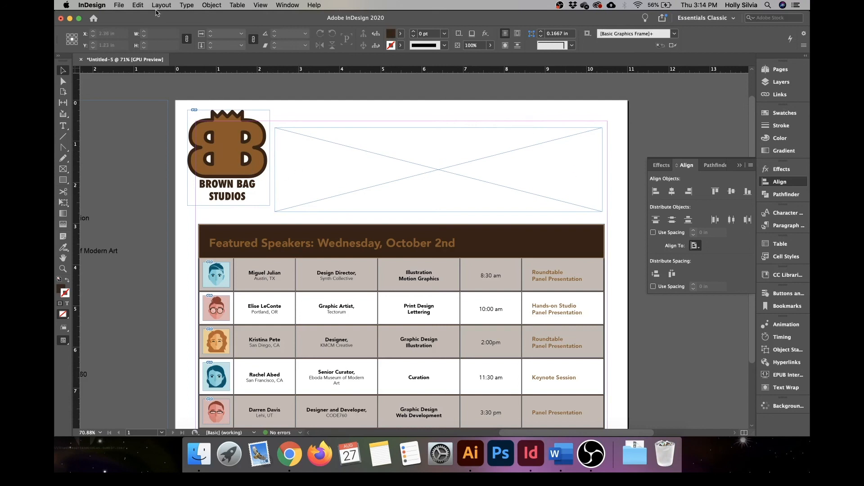
- Place the Welcome text document into the empty frame beside the logo
left_click(124, 5)
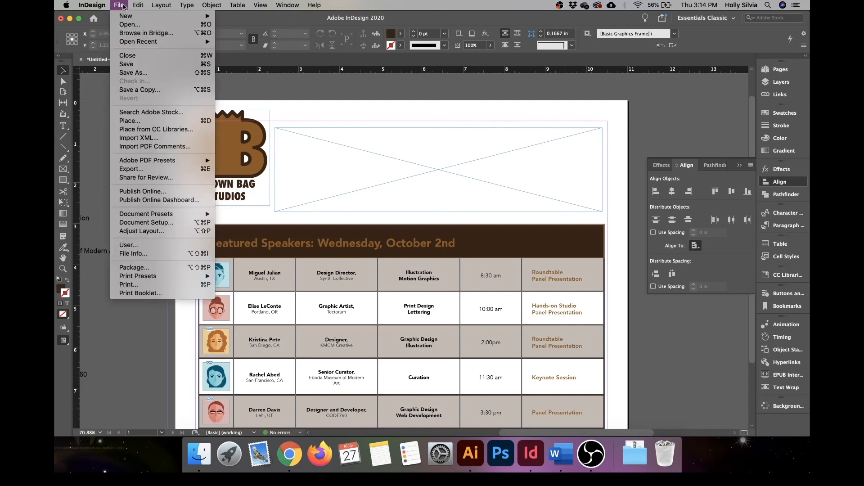
left_click(128, 121)
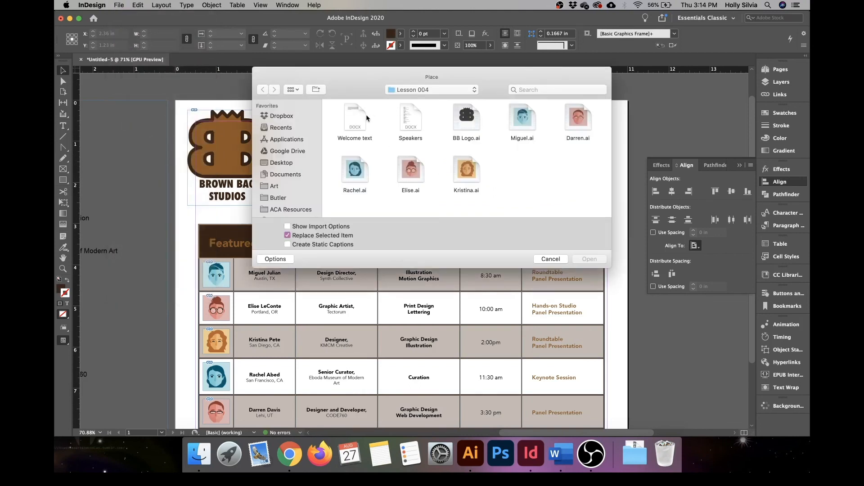
left_click(366, 115)
left_click(580, 261)
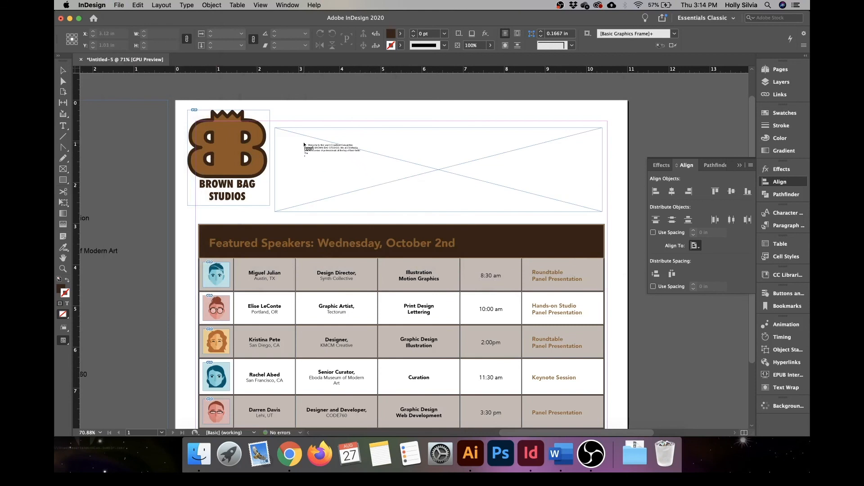
left_click(306, 145)
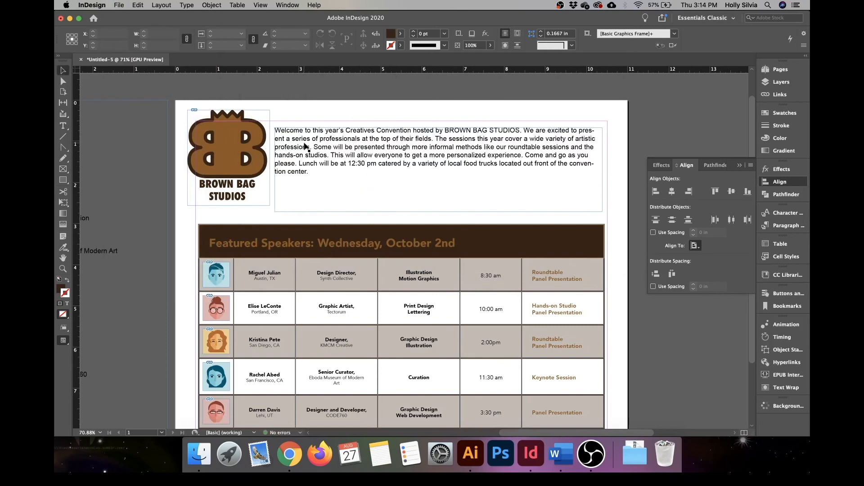
- Set the entire welcome paragraph in Avenir Black at 14 pt
key("t")
left_click(351, 162)
key("super+a")
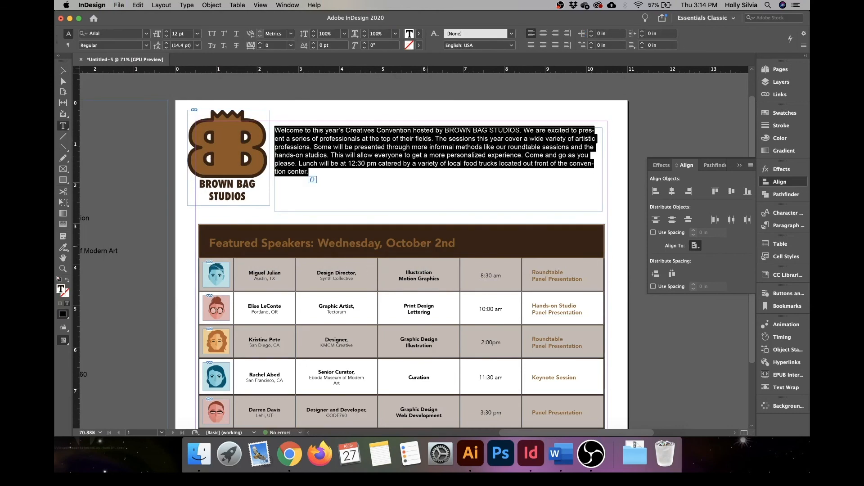
left_click(123, 34)
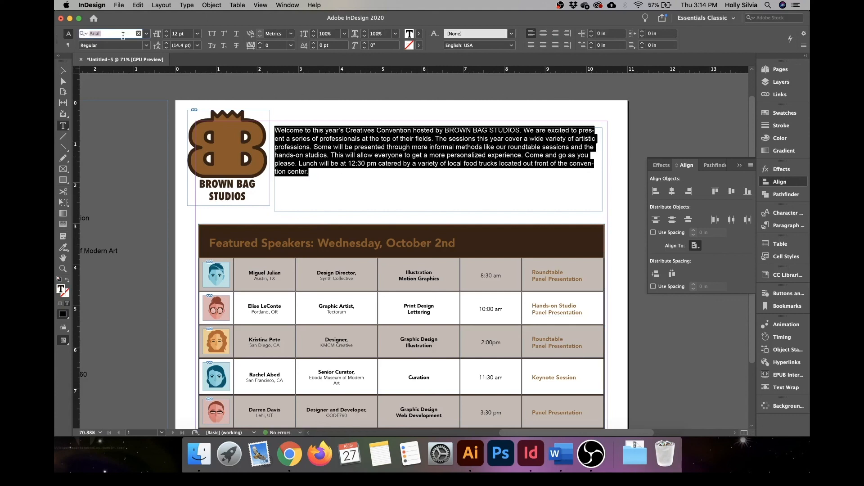
type("aven")
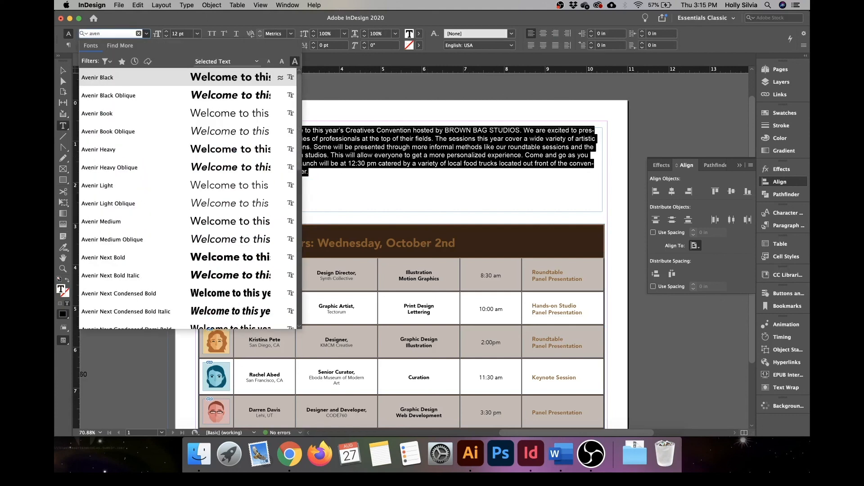
left_click(112, 78)
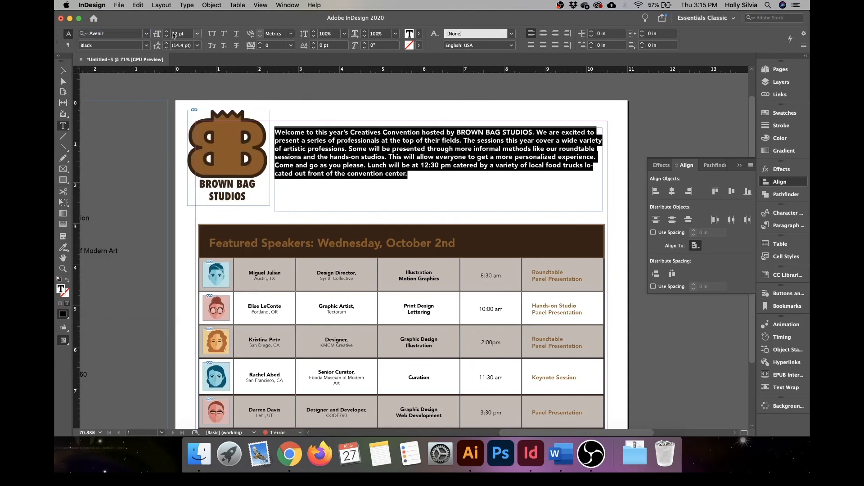
left_click(180, 34)
type("14")
key("Return")
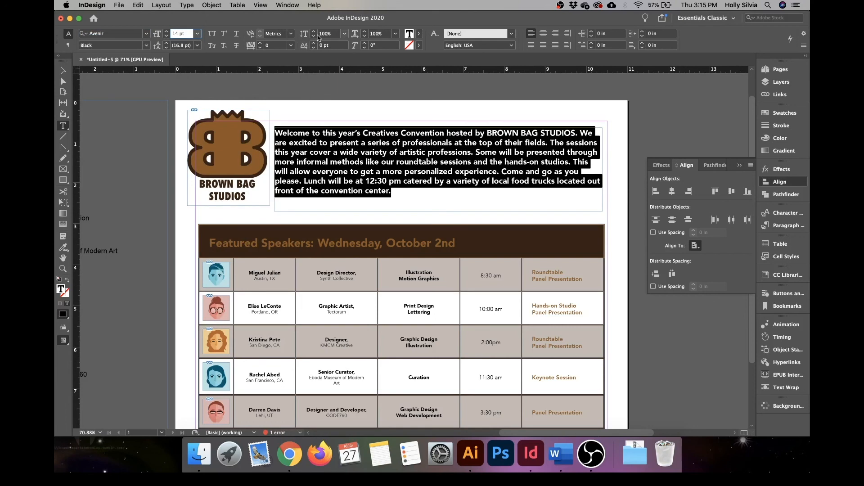
- Color the welcome paragraph with the Brown Dark swatch and deselect the text
left_click(418, 33)
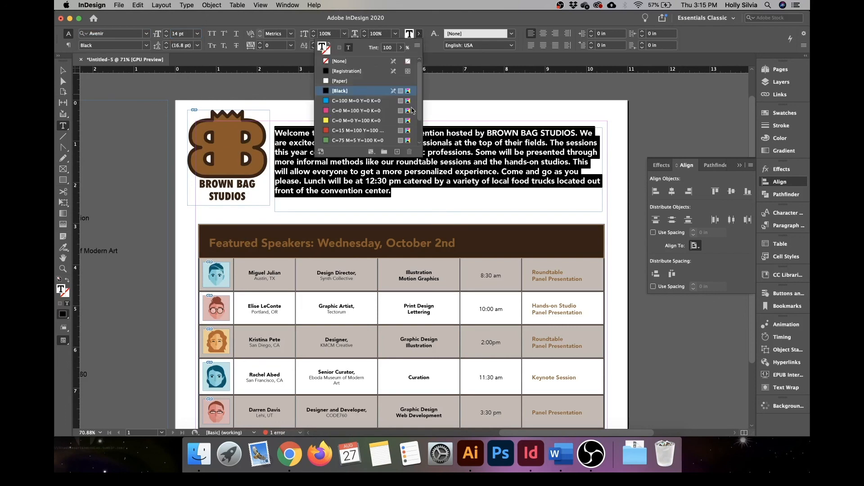
left_click(363, 141)
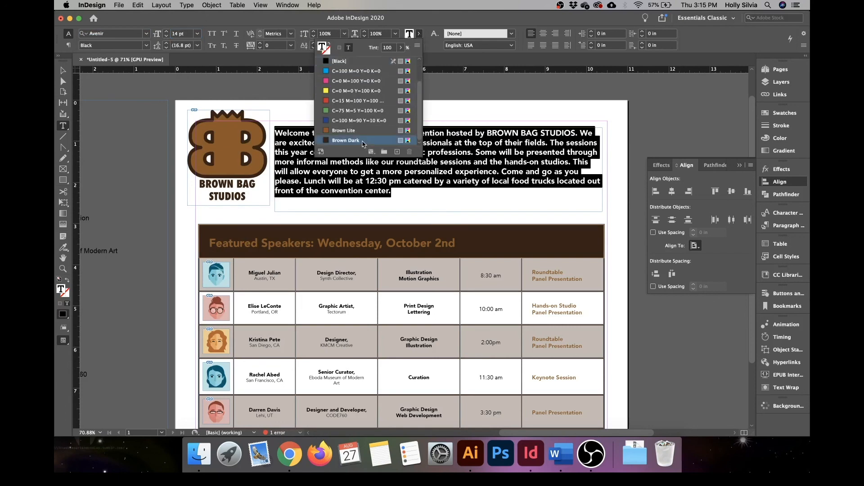
left_click(454, 196)
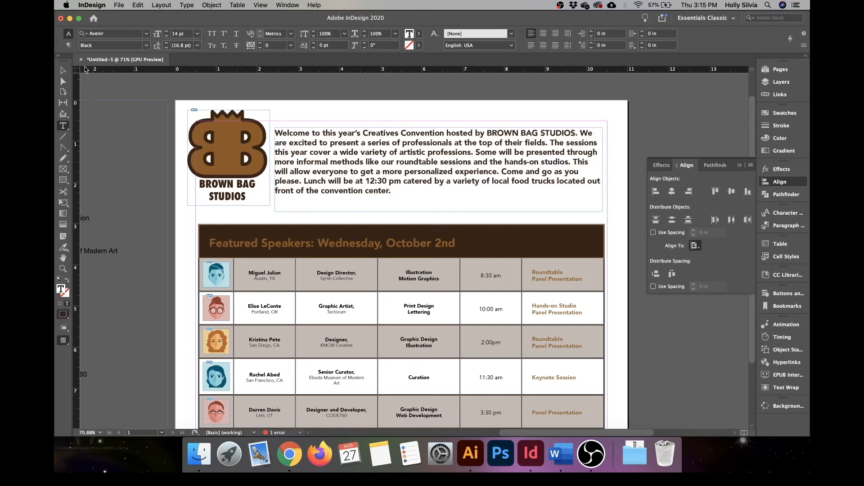
- Fit the welcome text frame's height to its text and set its vertical position to Y 1.6 in
left_click(63, 70)
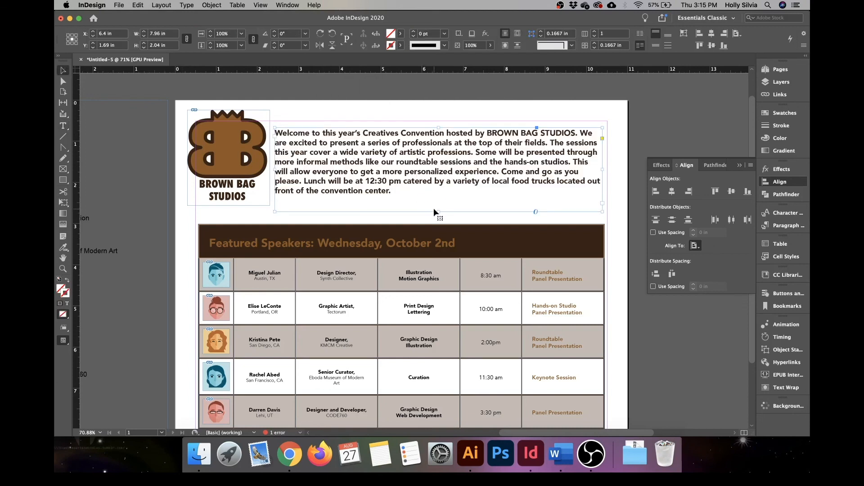
double_click(439, 211)
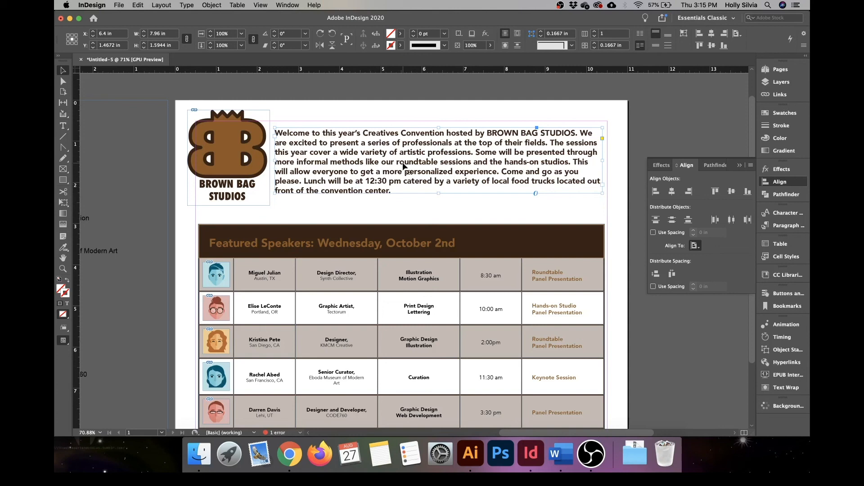
left_click(113, 45)
key("BackSpace")
key("BackSpace")
key("BackSpace")
key("BackSpace")
key("BackSpace")
type(".6")
key("Return")
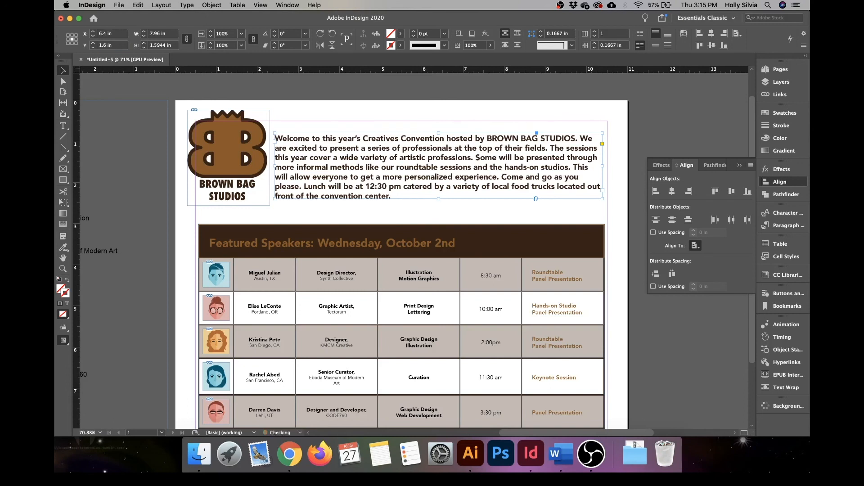
left_click(192, 95)
- Delete the leftover text frame from the pasteboard beside the page
scroll(191, 95, "down", 2)
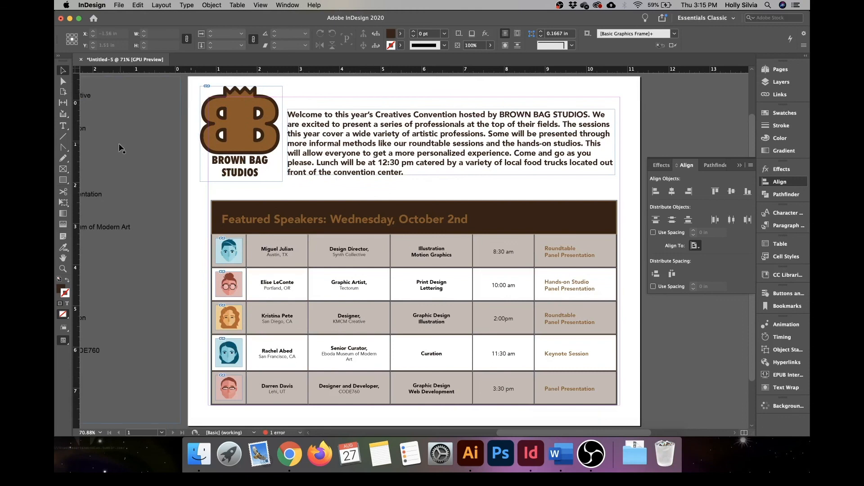
left_click(127, 171)
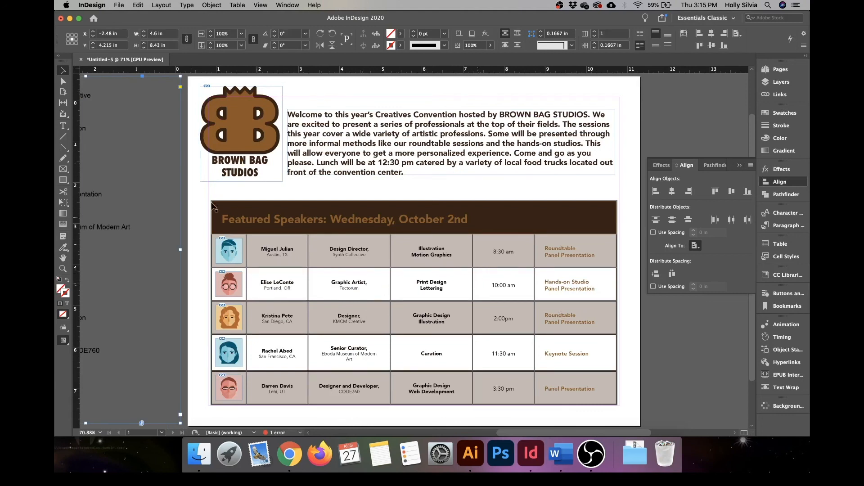
key("Delete")
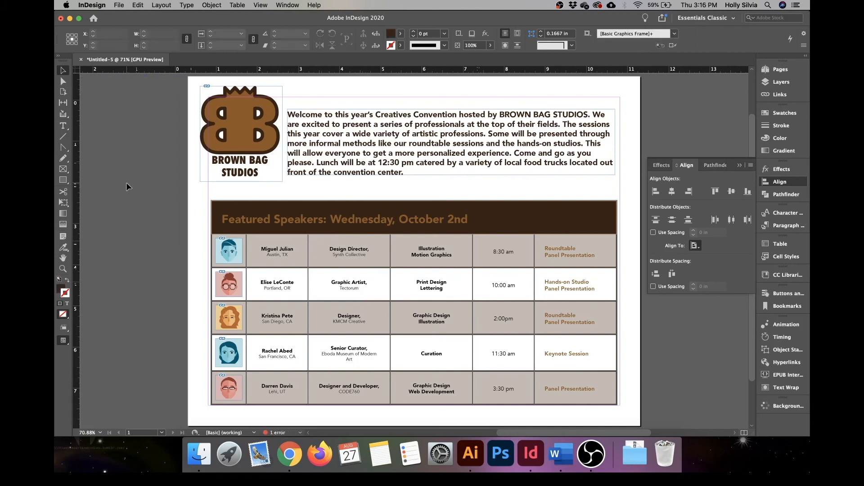
key("super+s")
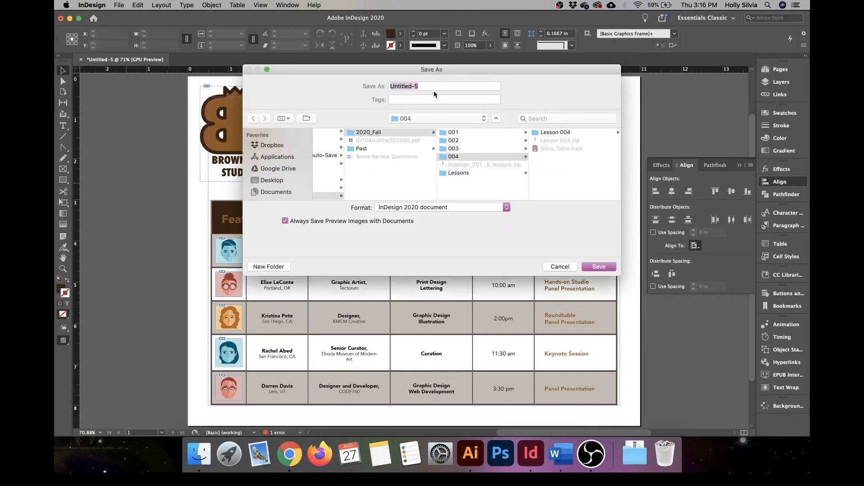
type("Silvia_Table")
left_click(574, 269)
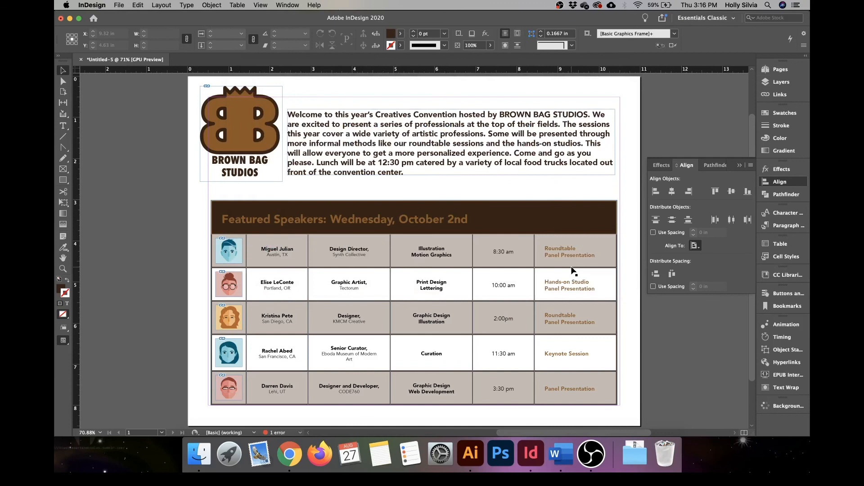